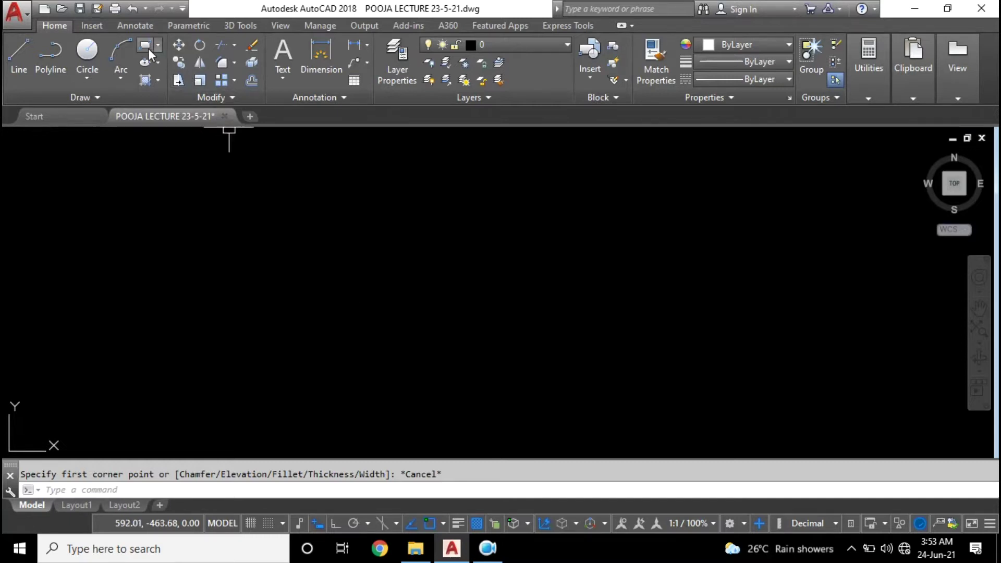
Start a rectangle, then cancel it so the drawing stays empty
{"action": "left_click", "coordinate": [148, 48]}
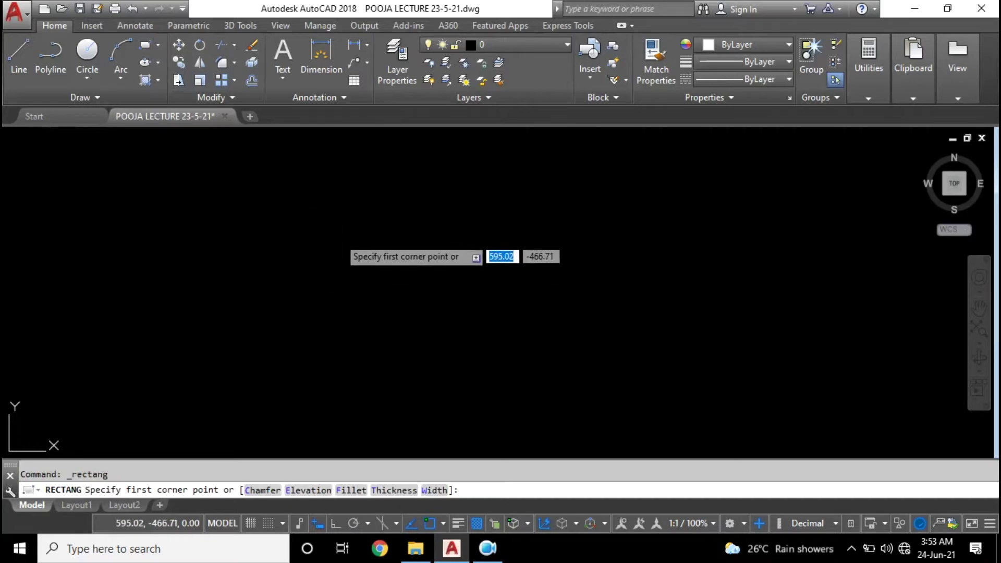
{"action": "left_click", "coordinate": [338, 237]}
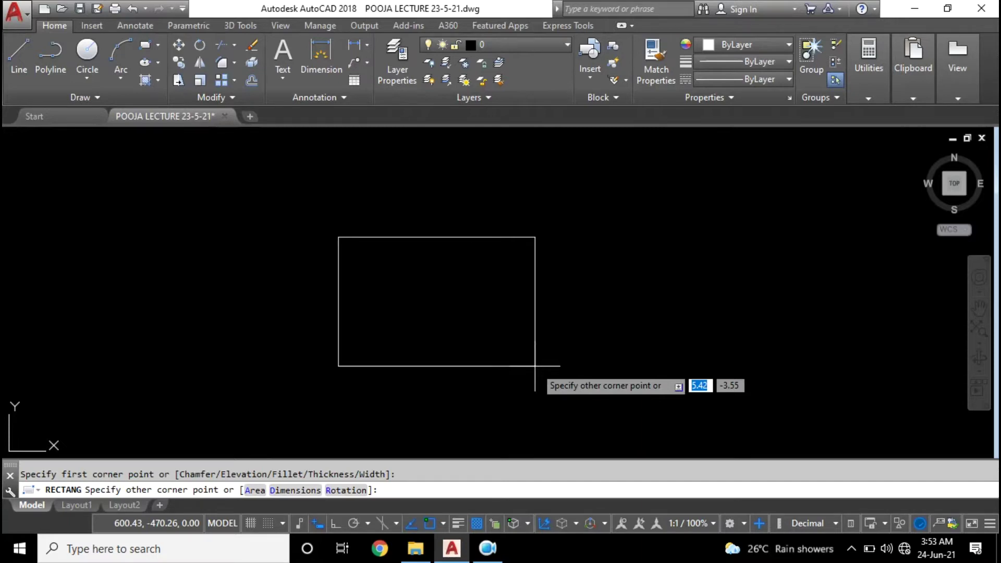
{"action": "key", "text": "Escape"}
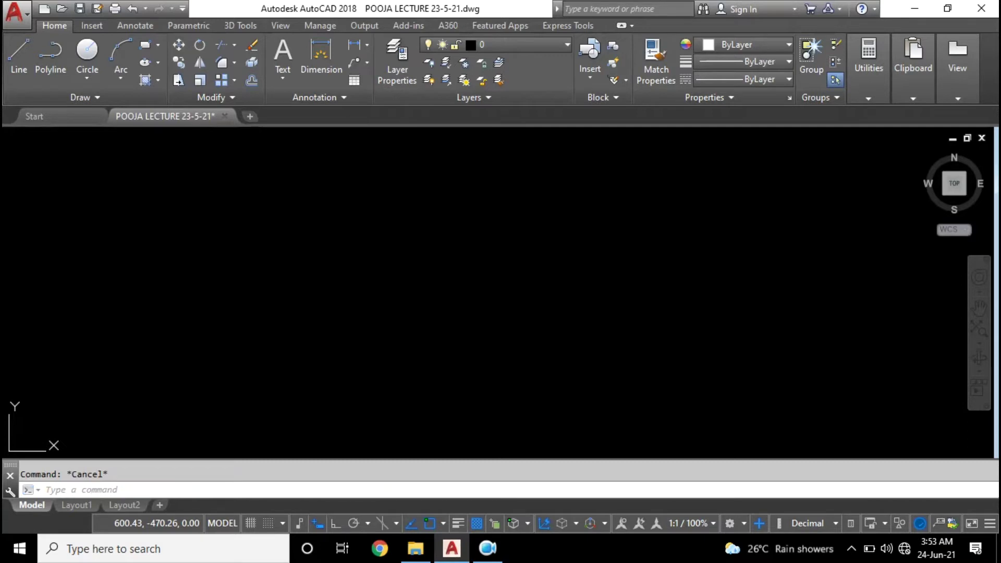
Set drawing units to Architectural with 0'-0" precision and Inches insertion scale
{"action": "type", "text": "un"}
{"action": "key", "text": "Return"}
{"action": "left_click", "coordinate": [445, 171]}
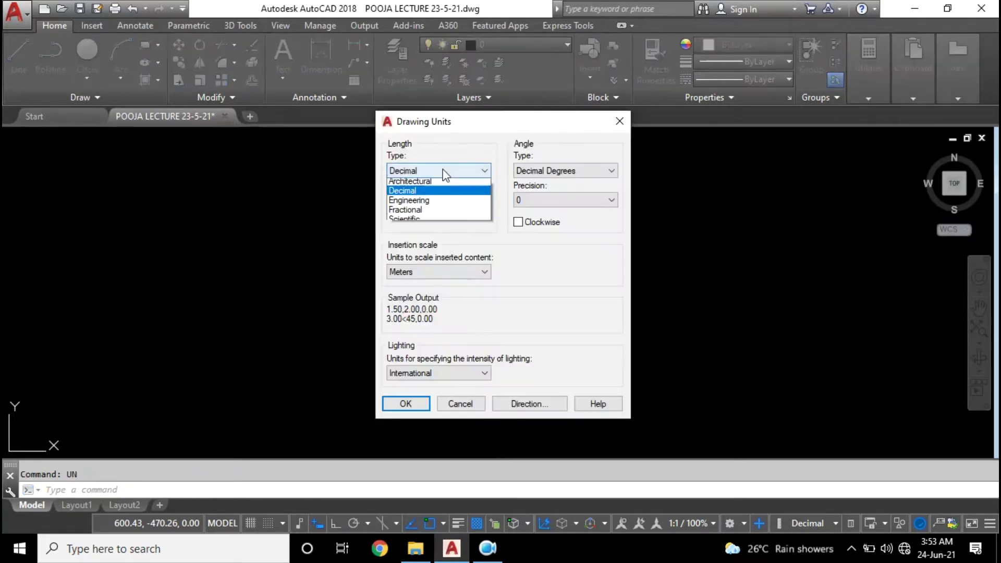
{"action": "left_click", "coordinate": [428, 185]}
{"action": "left_click", "coordinate": [480, 201]}
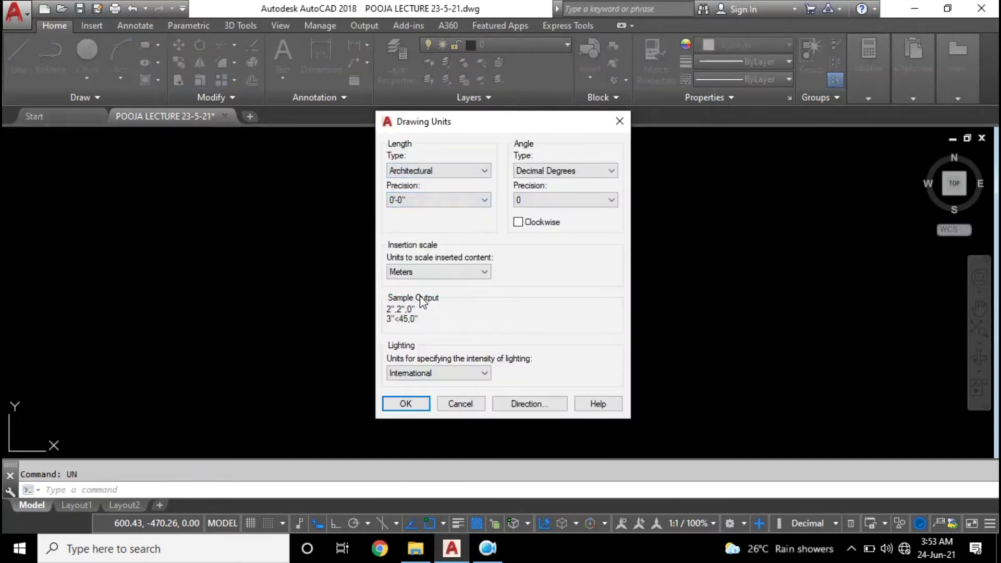
{"action": "left_click", "coordinate": [423, 274]}
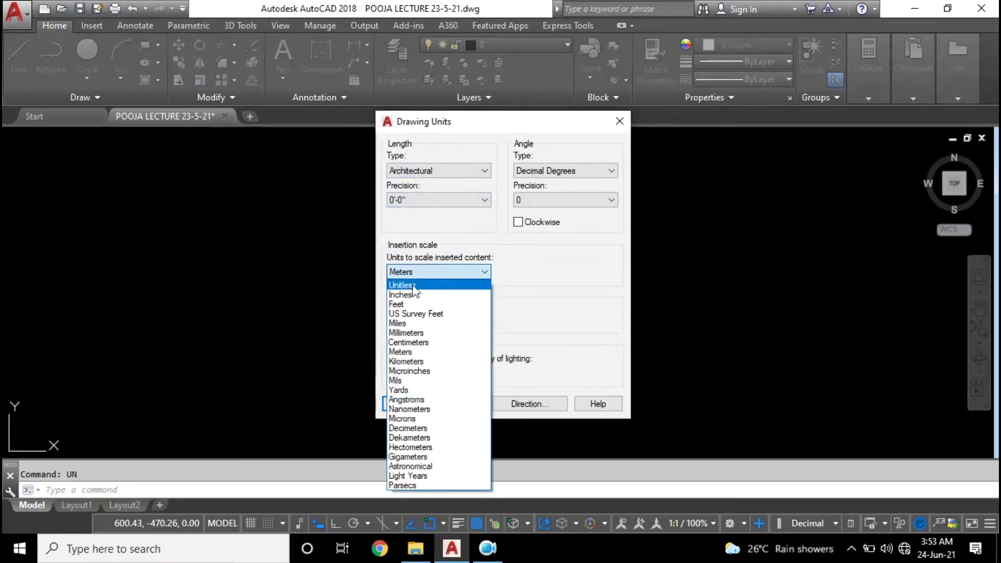
{"action": "left_click", "coordinate": [413, 295]}
{"action": "left_click", "coordinate": [405, 404]}
{"action": "left_click", "coordinate": [417, 386]}
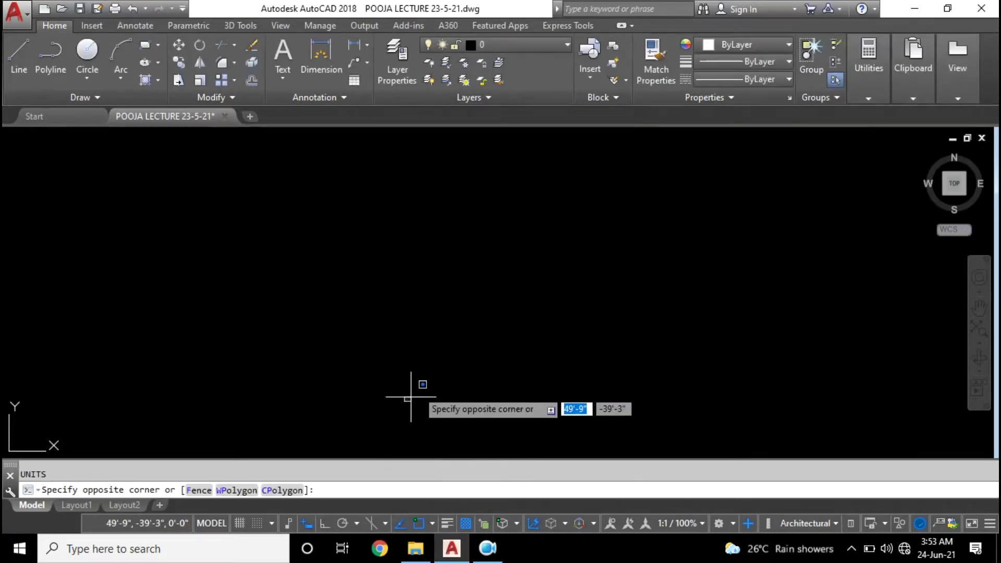
{"action": "key", "text": "Escape"}
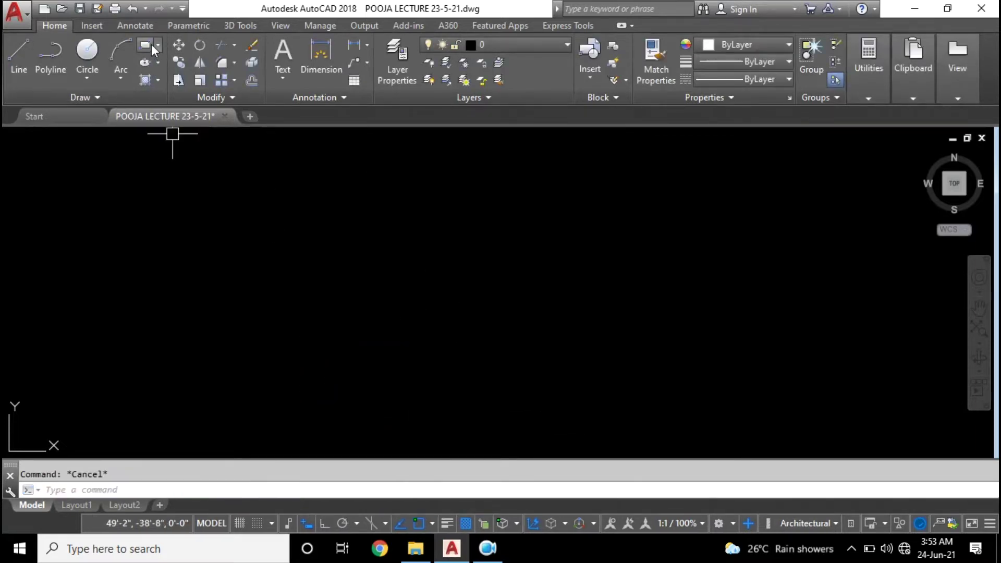
Draw the plot rectangle 45' long by 30' using dynamic input
{"action": "type", "text": "rec"}
{"action": "key", "text": "Return"}
{"action": "left_click", "coordinate": [264, 212]}
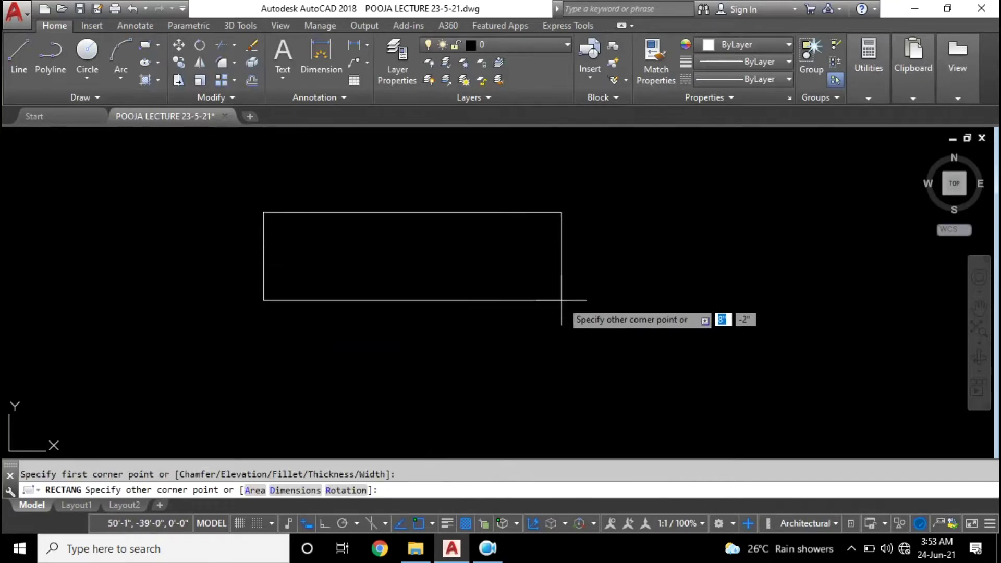
{"action": "key", "text": "Tab"}
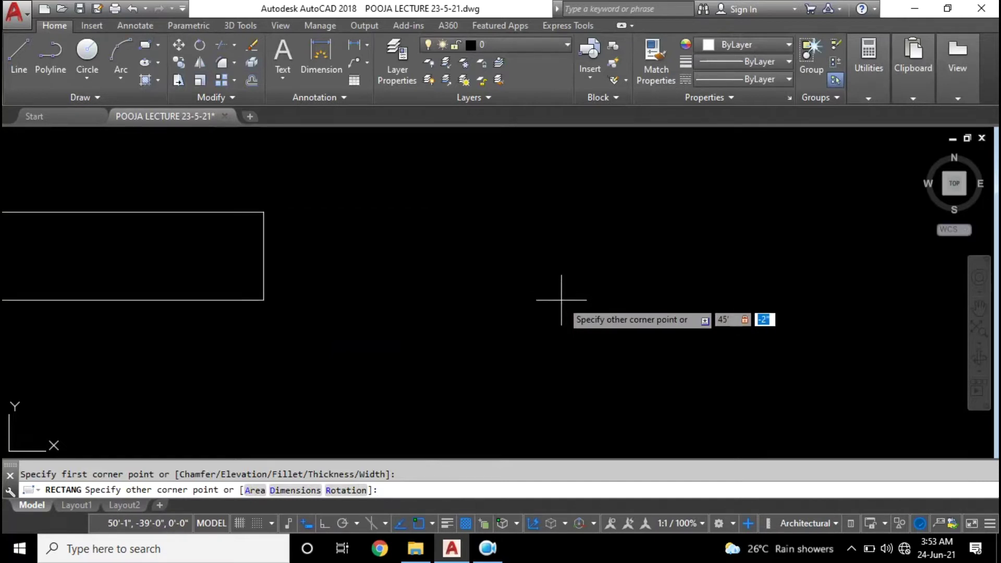
{"action": "type", "text": "1830'"}
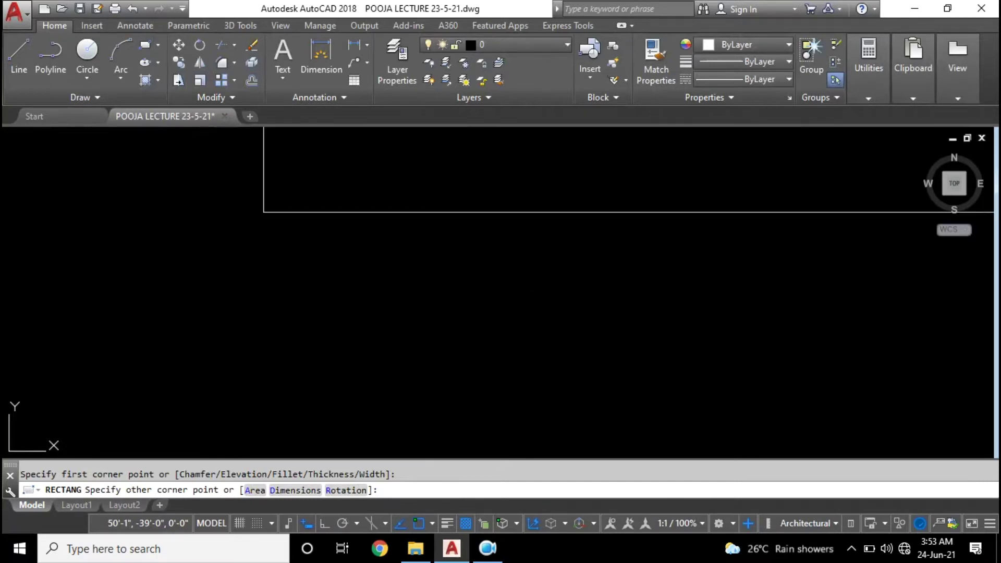
{"action": "key", "text": "Return"}
Zoom and pan so the rectangle is centred in the view
{"action": "scroll", "coordinate": [570, 279], "scroll_direction": "down", "scroll_amount": 3}
{"action": "scroll", "coordinate": [574, 276], "scroll_direction": "down", "scroll_amount": 3}
{"action": "scroll", "coordinate": [603, 272], "scroll_direction": "up", "scroll_amount": 2}
{"action": "scroll", "coordinate": [612, 277], "scroll_direction": "up", "scroll_amount": 5}
{"action": "mouse_move", "coordinate": [612, 277]}
{"action": "middle_mouse_down"}
{"action": "mouse_move", "coordinate": [358, 315]}
{"action": "mouse_move", "coordinate": [471, 315]}
{"action": "middle_mouse_up"}
{"action": "scroll", "coordinate": [432, 311], "scroll_direction": "down", "scroll_amount": 4}
{"action": "scroll", "coordinate": [414, 324], "scroll_direction": "up", "scroll_amount": 2}
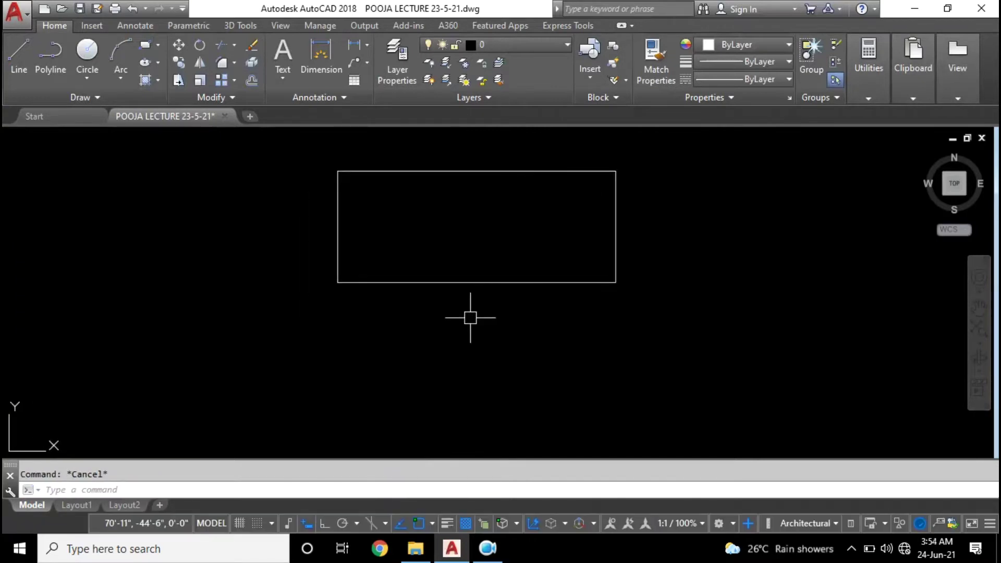
{"action": "type", "text": "l"}
{"action": "key", "text": "Return"}
Draw 10' lines down and left from the plot's lower-left corner with Ortho on
{"action": "left_click", "coordinate": [338, 283]}
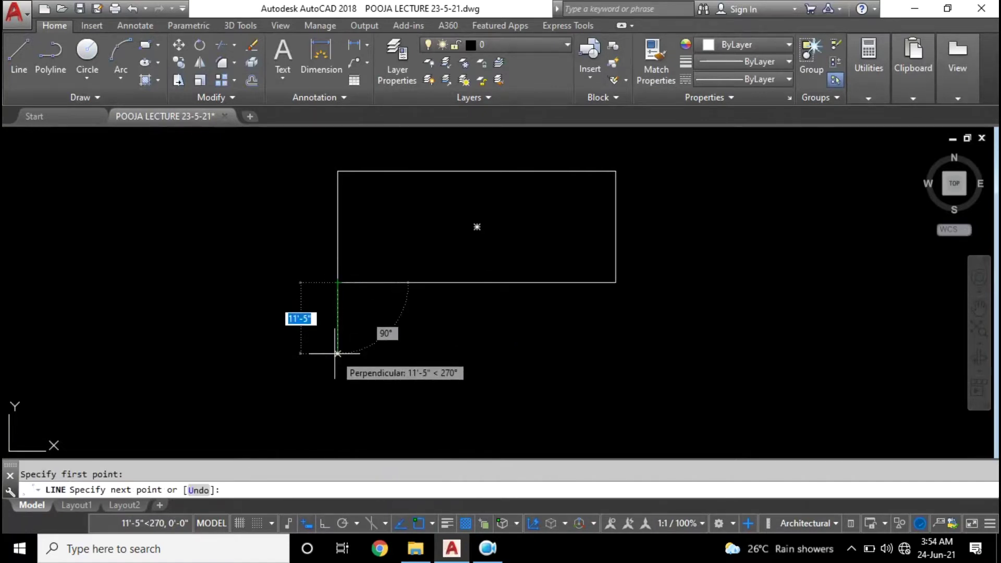
{"action": "type", "text": "10'"}
{"action": "key", "text": "Return"}
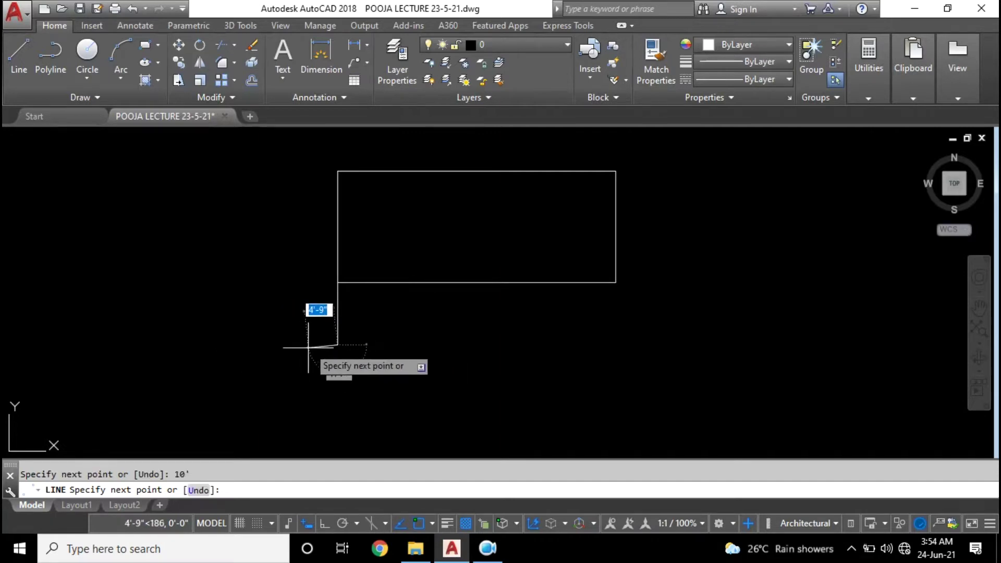
{"action": "key", "text": "Escape"}
{"action": "type", "text": "l"}
{"action": "key", "text": "Return"}
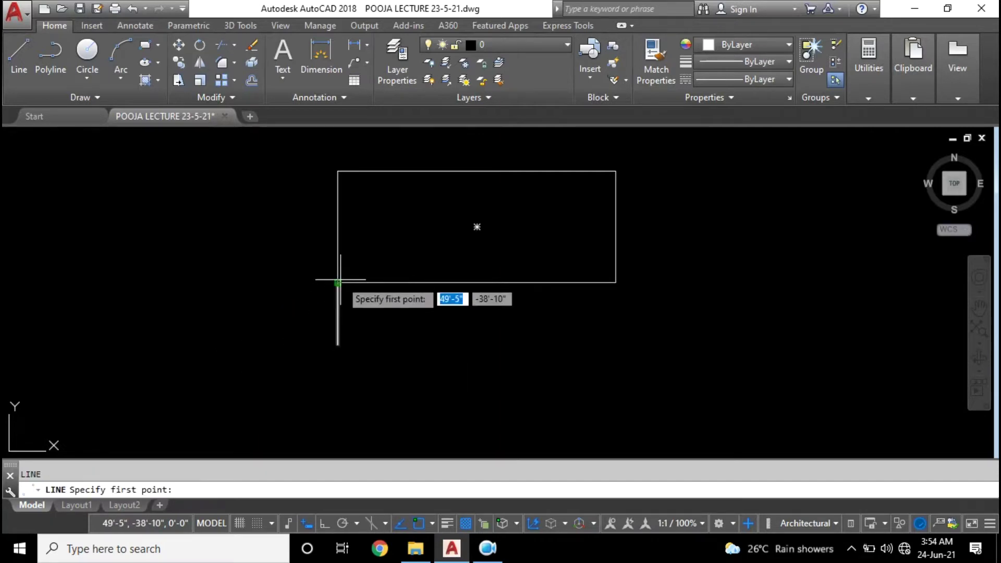
{"action": "left_click", "coordinate": [338, 282]}
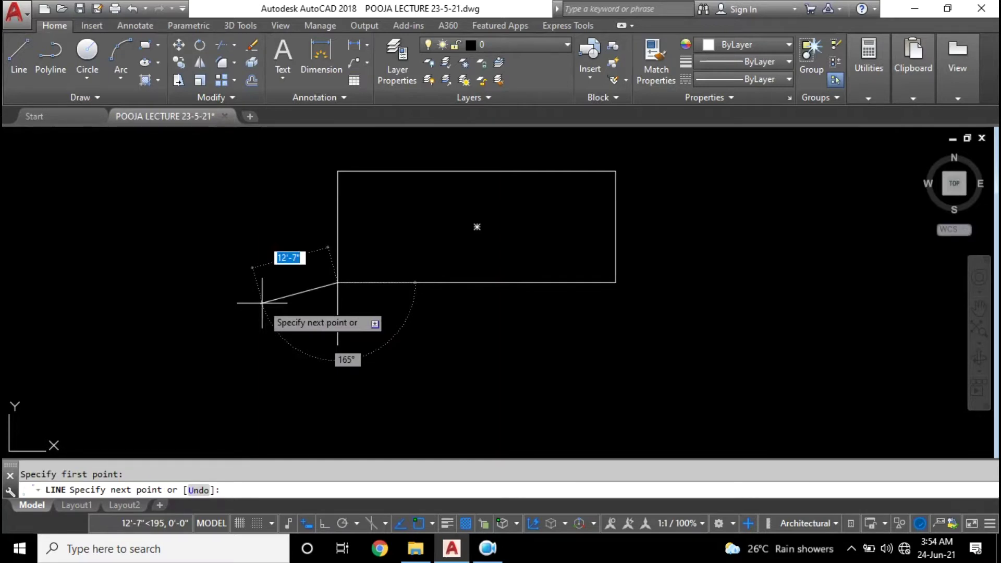
{"action": "key", "text": "F8"}
{"action": "type", "text": "10'"}
{"action": "key", "text": "Return"}
{"action": "key", "text": "Escape"}
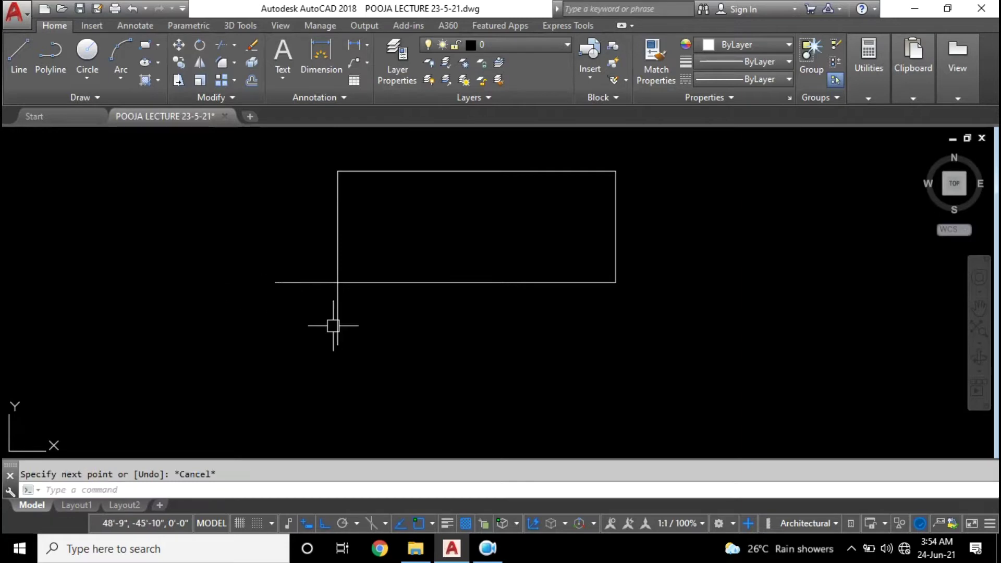
Zoom and pan to frame the whole rectangle, then clear a trial selection
{"action": "middle_click_drag", "start_coordinate": [347, 325], "coordinate": [395, 319]}
{"action": "scroll", "coordinate": [342, 286], "scroll_direction": "up", "scroll_amount": 4}
{"action": "scroll", "coordinate": [342, 289], "scroll_direction": "up", "scroll_amount": 2}
{"action": "scroll", "coordinate": [342, 286], "scroll_direction": "down", "scroll_amount": 8}
{"action": "scroll", "coordinate": [343, 288], "scroll_direction": "up", "scroll_amount": 4}
{"action": "scroll", "coordinate": [345, 288], "scroll_direction": "up", "scroll_amount": 2}
{"action": "scroll", "coordinate": [386, 290], "scroll_direction": "up", "scroll_amount": 1}
{"action": "scroll", "coordinate": [336, 297], "scroll_direction": "down", "scroll_amount": 4}
{"action": "middle_click_drag", "start_coordinate": [322, 295], "coordinate": [371, 290]}
{"action": "scroll", "coordinate": [435, 315], "scroll_direction": "up", "scroll_amount": 2}
{"action": "scroll", "coordinate": [454, 313], "scroll_direction": "up", "scroll_amount": 2}
{"action": "scroll", "coordinate": [379, 312], "scroll_direction": "down", "scroll_amount": 4}
{"action": "scroll", "coordinate": [394, 290], "scroll_direction": "up", "scroll_amount": 2}
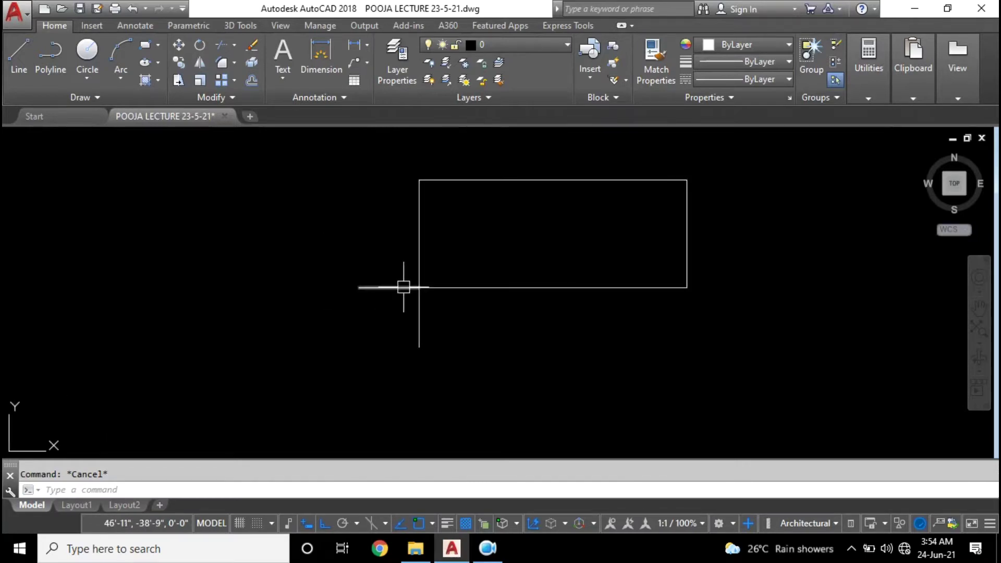
{"action": "left_click", "coordinate": [418, 159]}
{"action": "left_click", "coordinate": [545, 252]}
{"action": "left_click", "coordinate": [680, 253]}
{"action": "left_click", "coordinate": [388, 198]}
{"action": "key", "text": "Escape"}
{"action": "scroll", "coordinate": [440, 250], "scroll_direction": "down", "scroll_amount": 2}
{"action": "scroll", "coordinate": [438, 266], "scroll_direction": "down", "scroll_amount": 3}
Draw a long vertical guide line up past the plot from the 10' line's end
{"action": "type", "text": "L"}
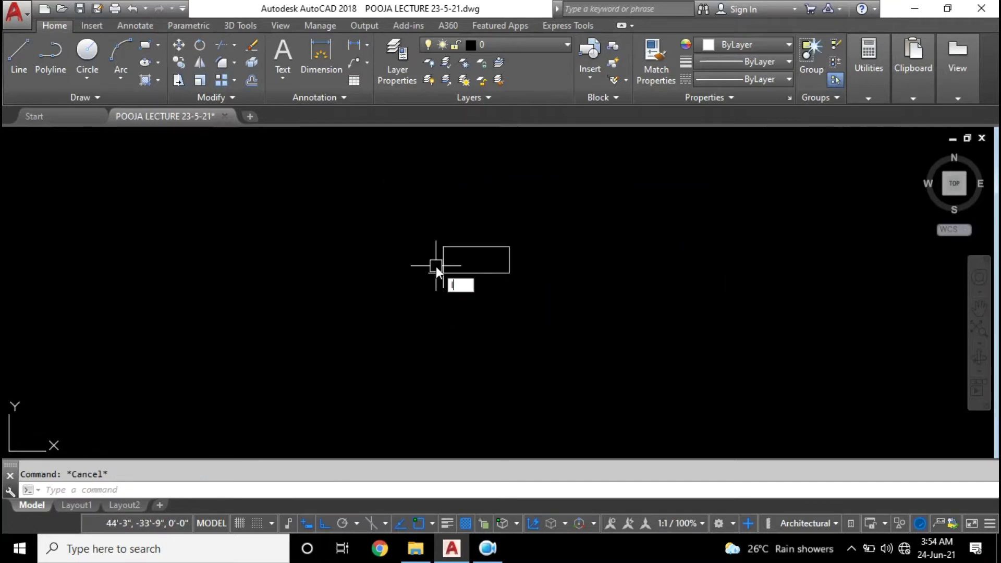
{"action": "key", "text": "Return"}
{"action": "scroll", "coordinate": [428, 274], "scroll_direction": "up", "scroll_amount": 3}
{"action": "left_click", "coordinate": [420, 271]}
{"action": "middle_click_drag", "start_coordinate": [425, 231], "coordinate": [422, 306]}
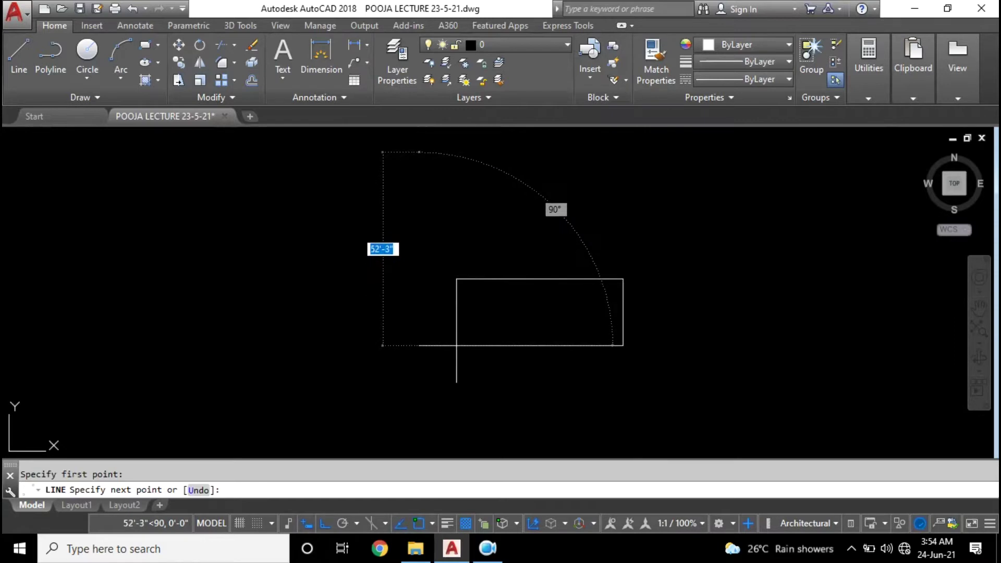
{"action": "left_click", "coordinate": [419, 152]}
{"action": "key", "text": "Return"}
{"action": "key", "text": "Return"}
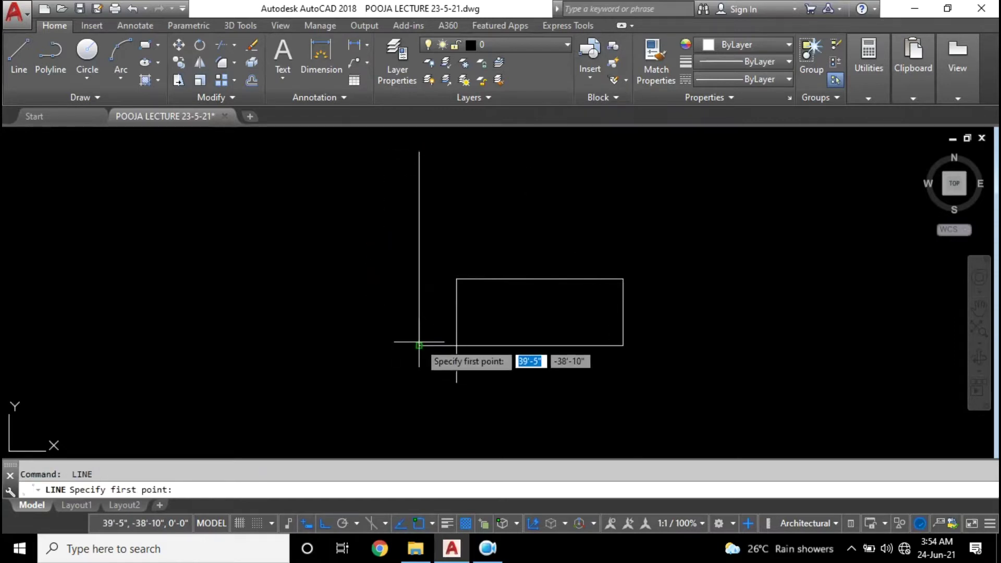
{"action": "left_click", "coordinate": [418, 345]}
{"action": "left_click", "coordinate": [456, 345]}
{"action": "key", "text": "Return"}
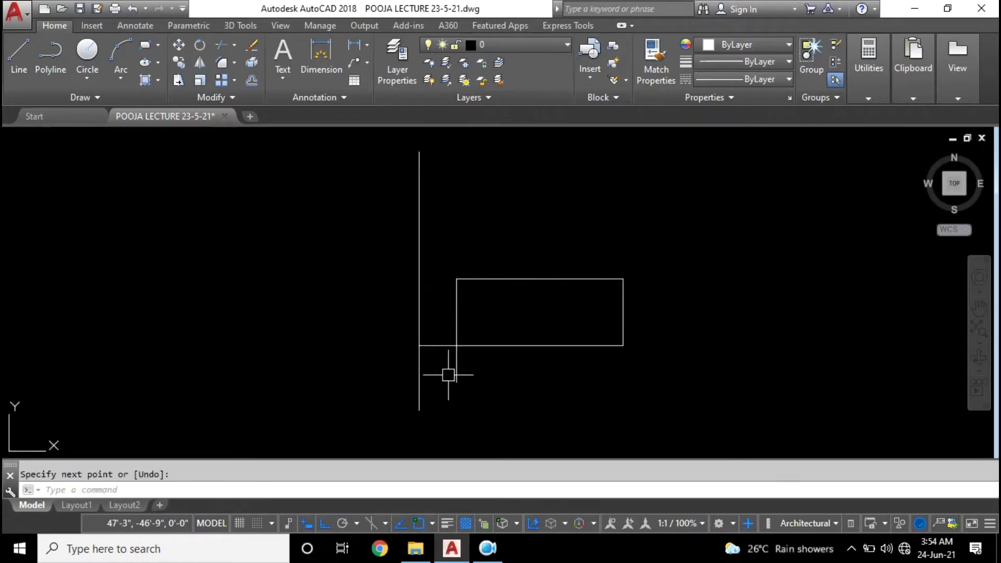
{"action": "key", "text": "Return"}
Draw a long horizontal guide line below the plot and pick it for filleting
{"action": "left_click", "coordinate": [455, 381]}
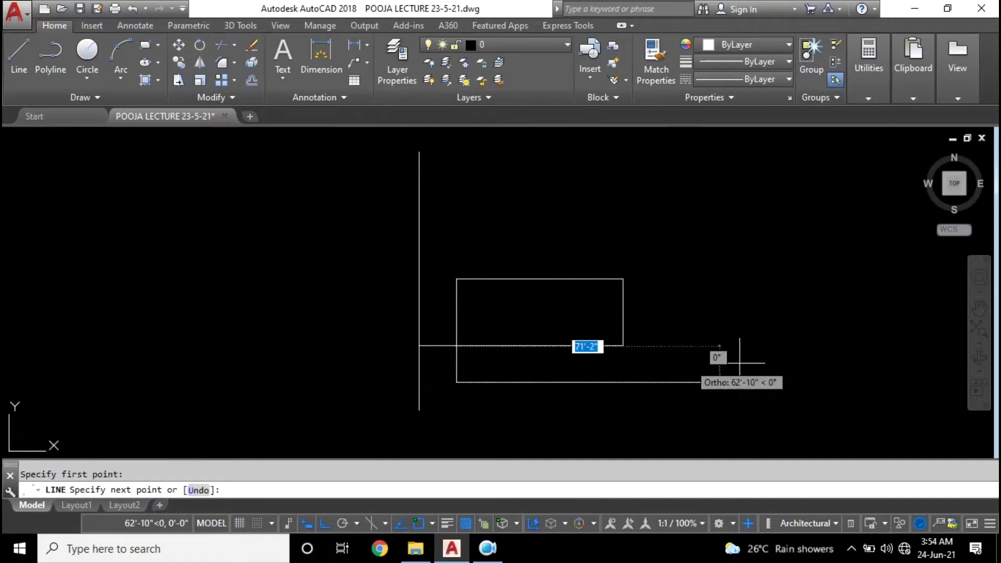
{"action": "key", "text": "Escape"}
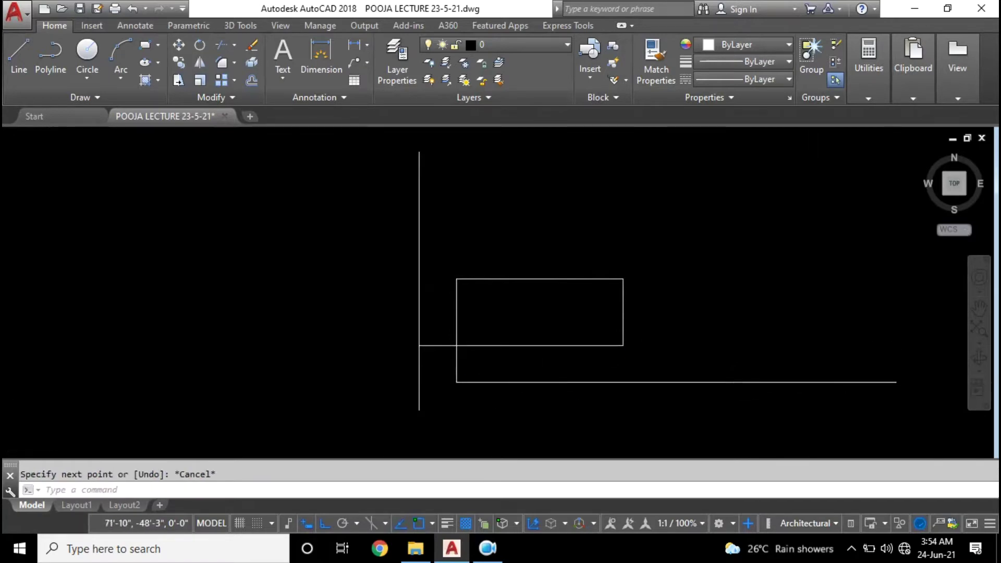
{"action": "scroll", "coordinate": [500, 382], "scroll_direction": "up", "scroll_amount": 5}
{"action": "type", "text": "f"}
{"action": "key", "text": "Return"}
{"action": "left_click", "coordinate": [443, 382]}
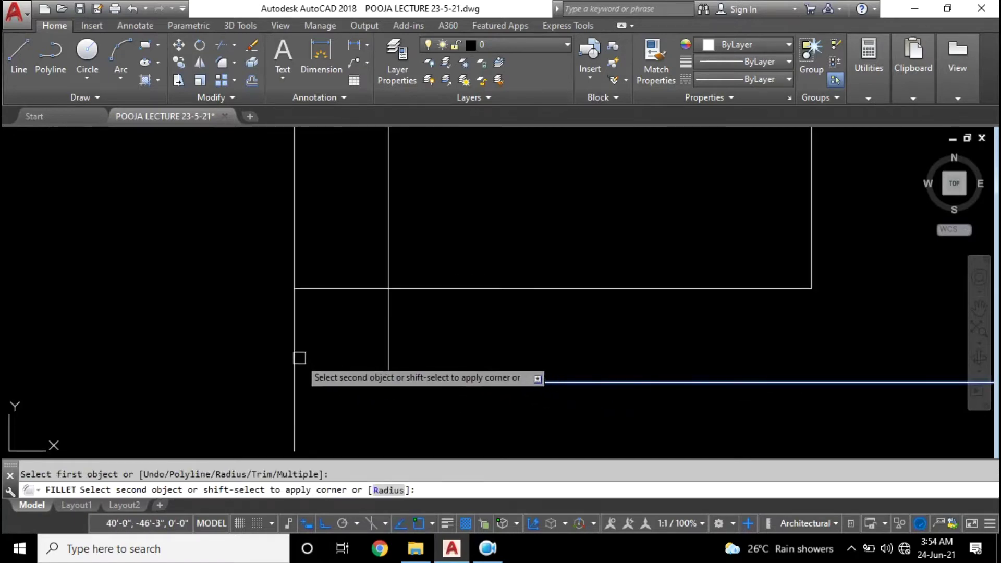
Fillet the guide lines into a corner and dimension the short connecting line at 10'
{"action": "left_click", "coordinate": [389, 342]}
{"action": "left_click", "coordinate": [333, 262]}
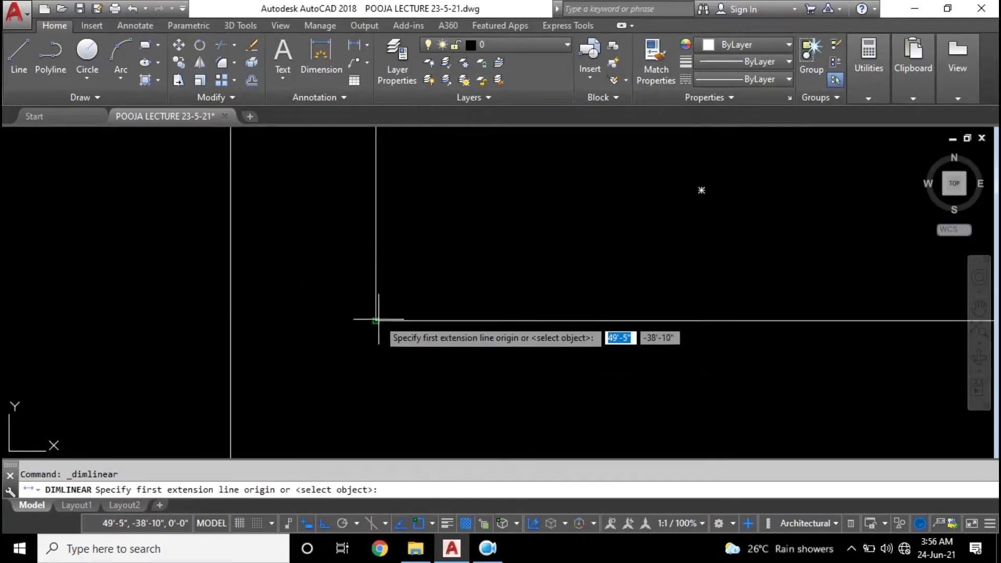
{"action": "left_click", "coordinate": [376, 320]}
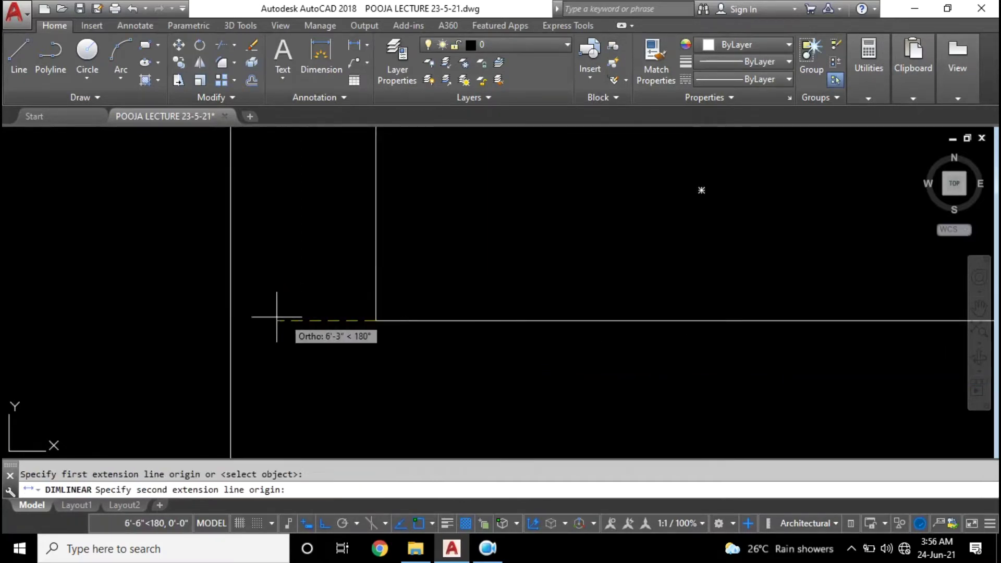
{"action": "left_click", "coordinate": [231, 321]}
{"action": "left_click", "coordinate": [246, 333]}
Zoom and pan to check the 10' dimension, then end the command
{"action": "scroll", "coordinate": [291, 347], "scroll_direction": "up", "scroll_amount": 4}
{"action": "scroll", "coordinate": [340, 324], "scroll_direction": "up", "scroll_amount": 2}
{"action": "middle_click_drag", "start_coordinate": [340, 324], "coordinate": [248, 296]}
{"action": "scroll", "coordinate": [248, 296], "scroll_direction": "down", "scroll_amount": 4}
{"action": "scroll", "coordinate": [249, 297], "scroll_direction": "down", "scroll_amount": 2}
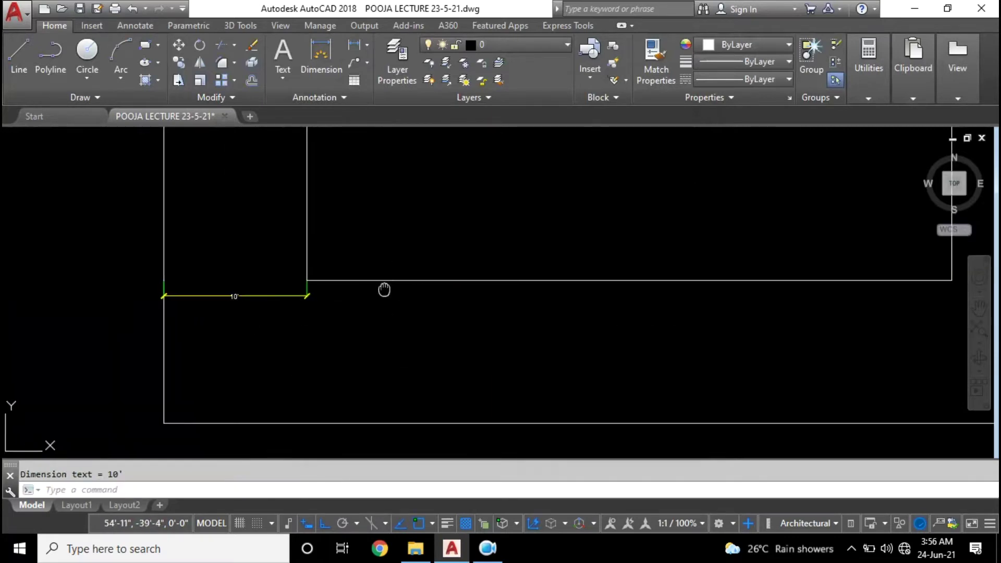
{"action": "scroll", "coordinate": [347, 329], "scroll_direction": "down", "scroll_amount": 4}
{"action": "key", "text": "Escape"}
{"action": "left_click", "coordinate": [554, 339]}
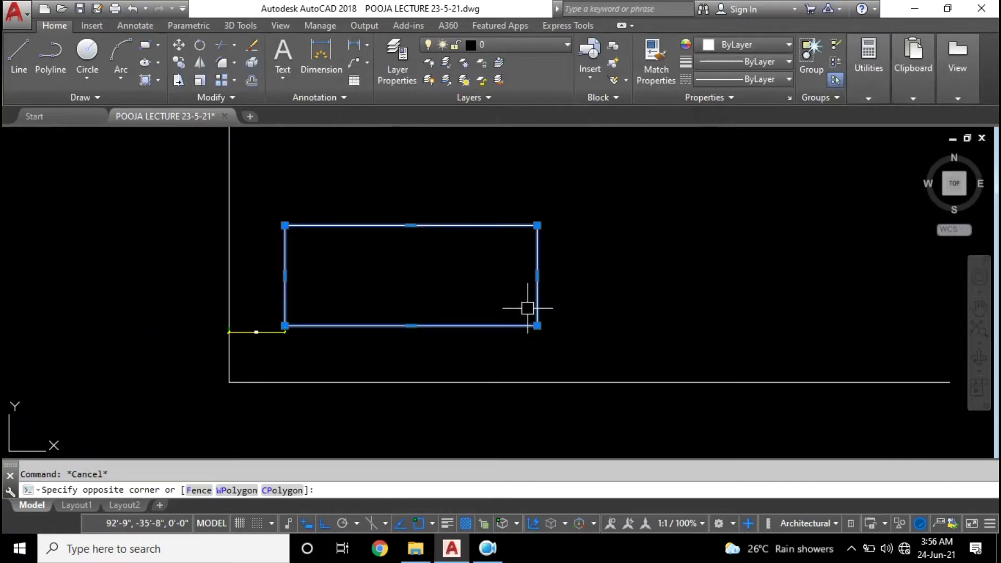
Place a multiline text label reading 45' X 18' just below the plot rectangle
{"action": "key", "text": "Escape"}
{"action": "mouse_move", "coordinate": [436, 271]}
{"action": "middle_mouse_down"}
{"action": "mouse_move", "coordinate": [440, 264]}
{"action": "mouse_move", "coordinate": [422, 260]}
{"action": "middle_mouse_up"}
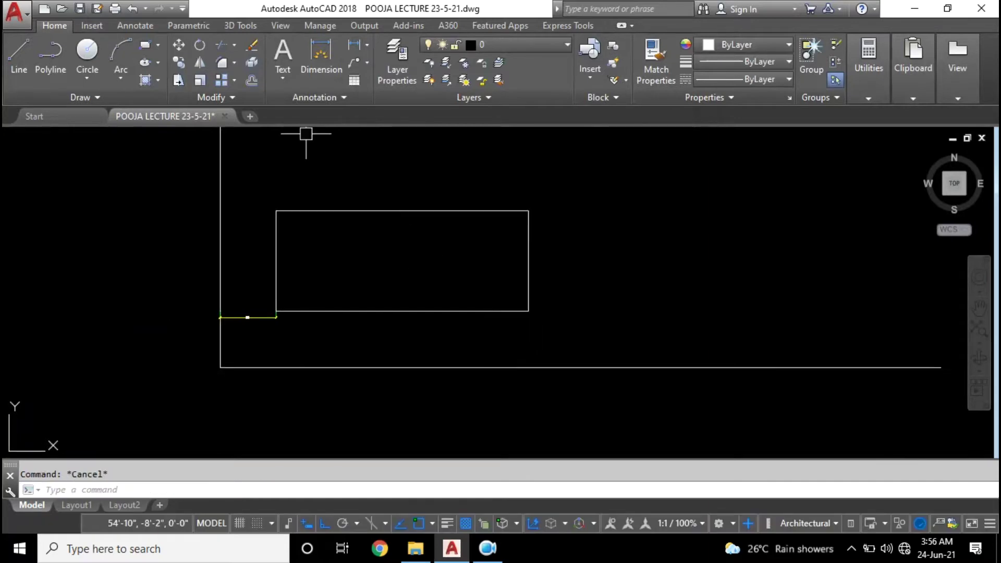
{"action": "type", "text": "mt"}
{"action": "key", "text": "Return"}
{"action": "middle_click_drag", "start_coordinate": [632, 182], "coordinate": [552, 268]}
{"action": "left_click", "coordinate": [561, 249]}
{"action": "left_click", "coordinate": [613, 289]}
{"action": "type", "text": "45 X"}
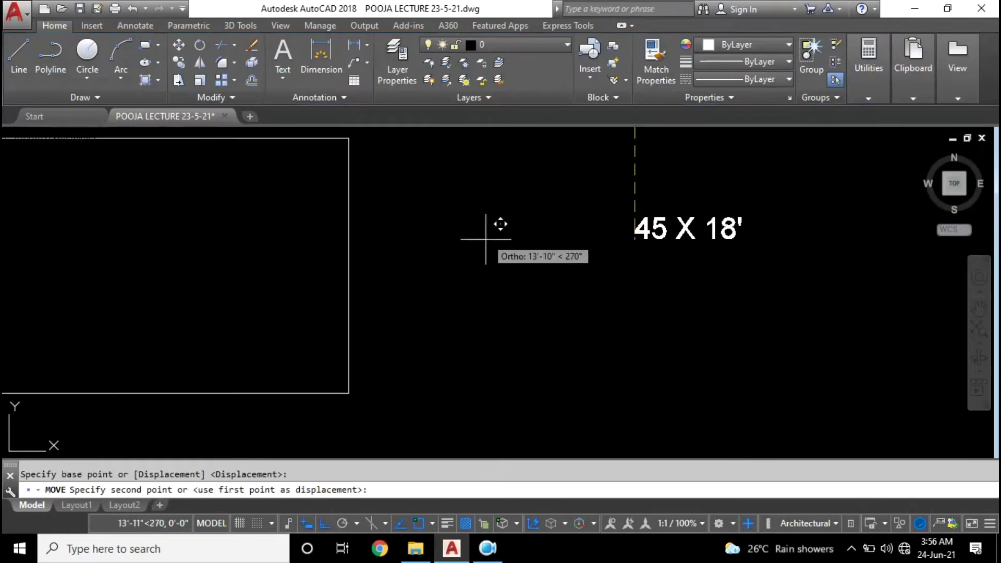
{"action": "mouse_move", "coordinate": [518, 362]}
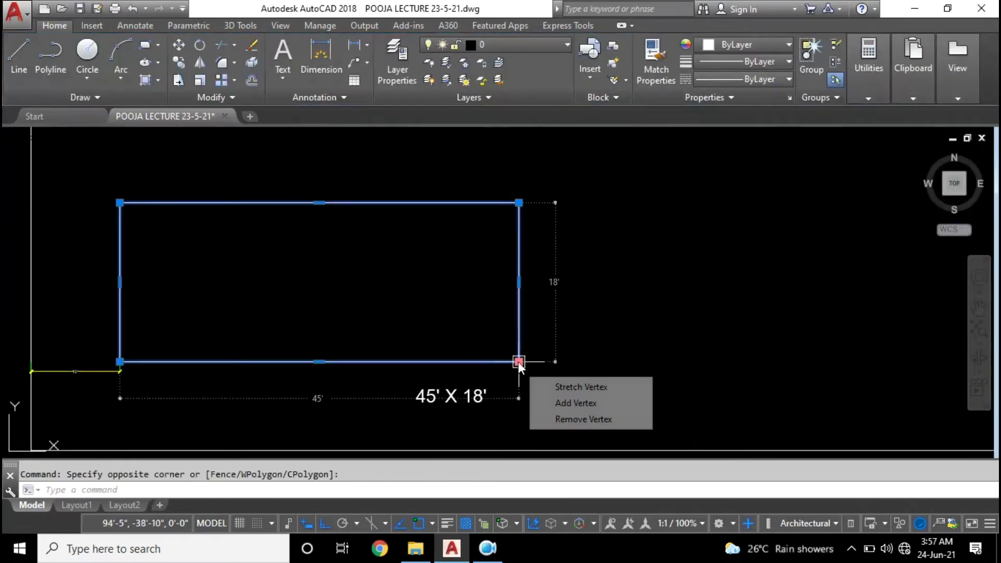
Adjust the view and clear the leftover rectangle selection
{"action": "scroll", "coordinate": [538, 329], "scroll_direction": "down", "scroll_amount": 6}
{"action": "scroll", "coordinate": [447, 330], "scroll_direction": "up", "scroll_amount": 3}
{"action": "scroll", "coordinate": [365, 308], "scroll_direction": "up", "scroll_amount": 4}
{"action": "middle_click_drag", "start_coordinate": [333, 295], "coordinate": [347, 315]}
{"action": "scroll", "coordinate": [365, 319], "scroll_direction": "down", "scroll_amount": 2}
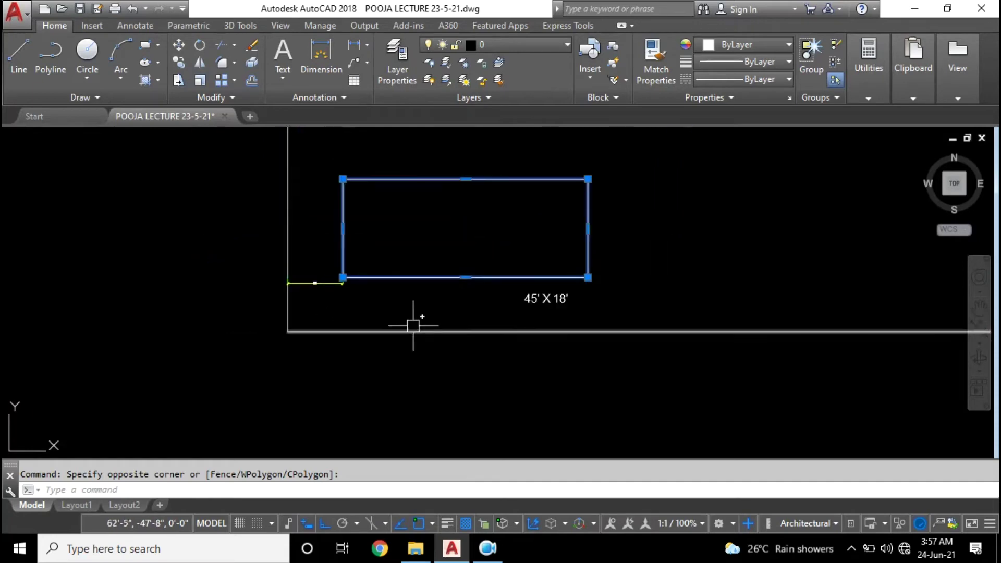
{"action": "key", "text": "Escape"}
{"action": "middle_click_drag", "start_coordinate": [425, 319], "coordinate": [458, 361]}
{"action": "type", "text": "o"}
{"action": "key", "text": "Return"}
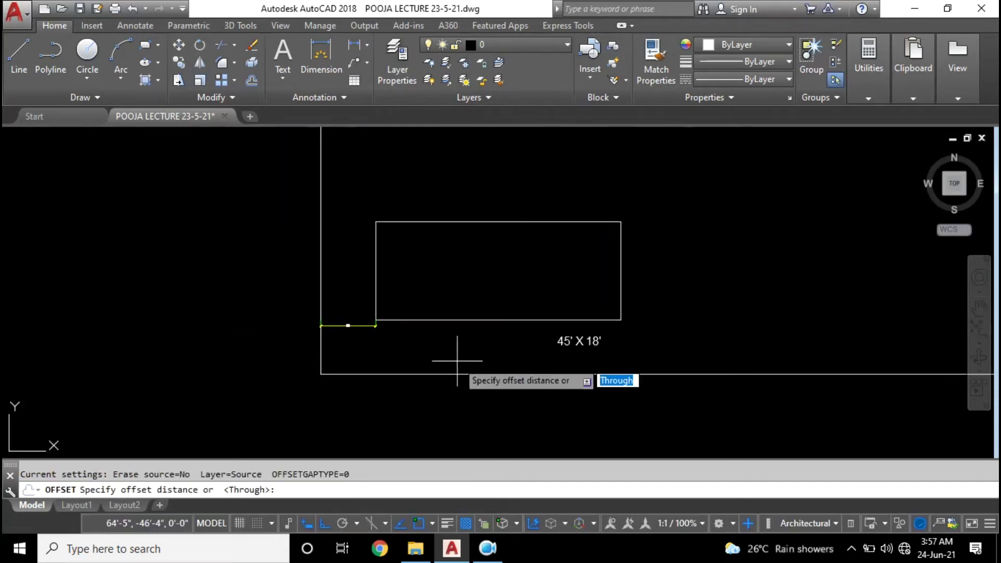
Offset the left and bottom wall lines 20' outward
{"action": "type", "text": "20'"}
{"action": "key", "text": "Return"}
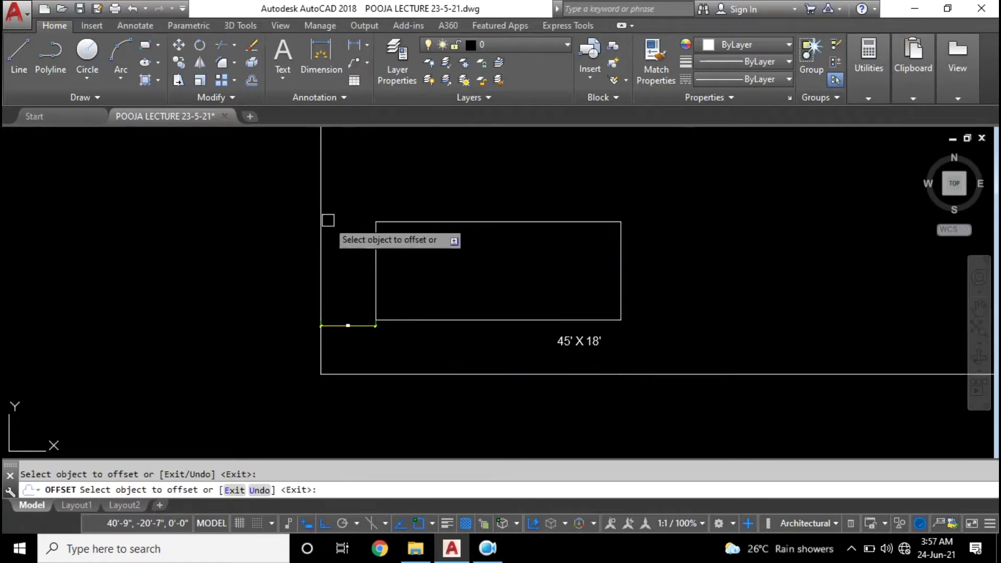
{"action": "left_click", "coordinate": [321, 167]}
{"action": "left_click", "coordinate": [211, 240]}
{"action": "middle_click_drag", "start_coordinate": [405, 319], "coordinate": [387, 237]}
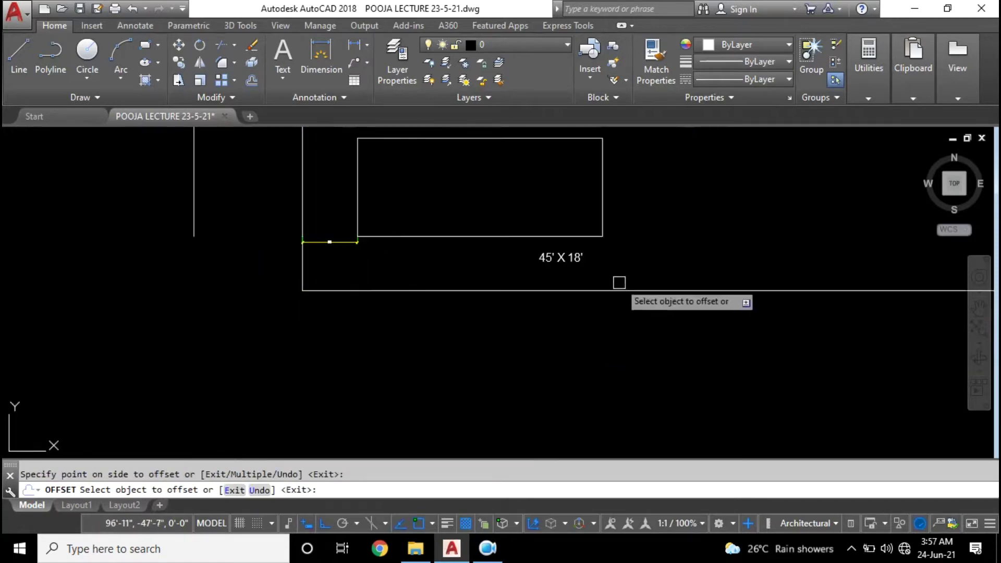
{"action": "left_click", "coordinate": [645, 290]}
{"action": "left_click", "coordinate": [634, 375]}
{"action": "scroll", "coordinate": [472, 358], "scroll_direction": "down", "scroll_amount": 5}
{"action": "middle_click_drag", "start_coordinate": [476, 353], "coordinate": [444, 265]}
{"action": "key", "text": "Escape"}
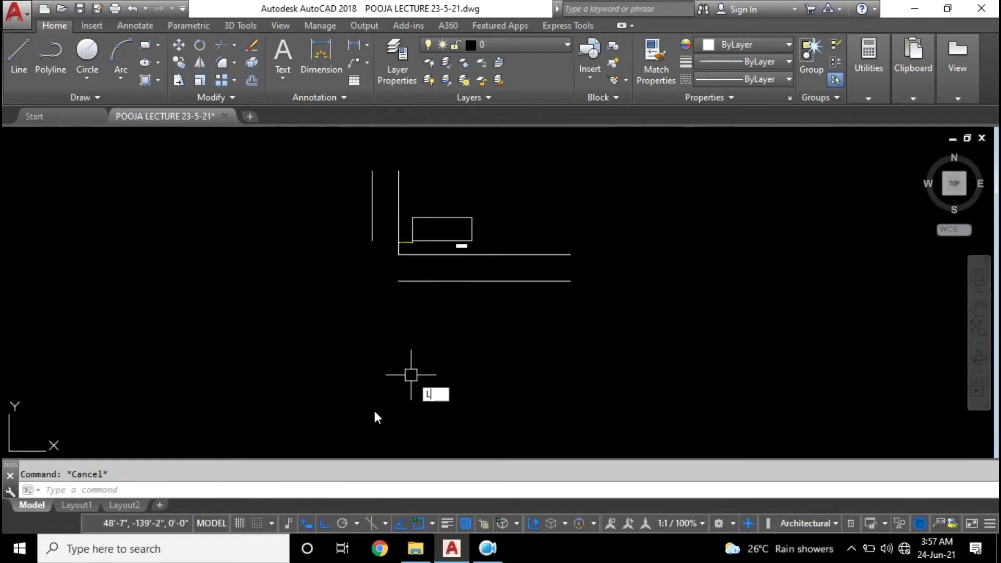
Draw a long horizontal line below and a vertical line to the left
{"action": "key", "text": "Return"}
{"action": "left_click", "coordinate": [296, 442]}
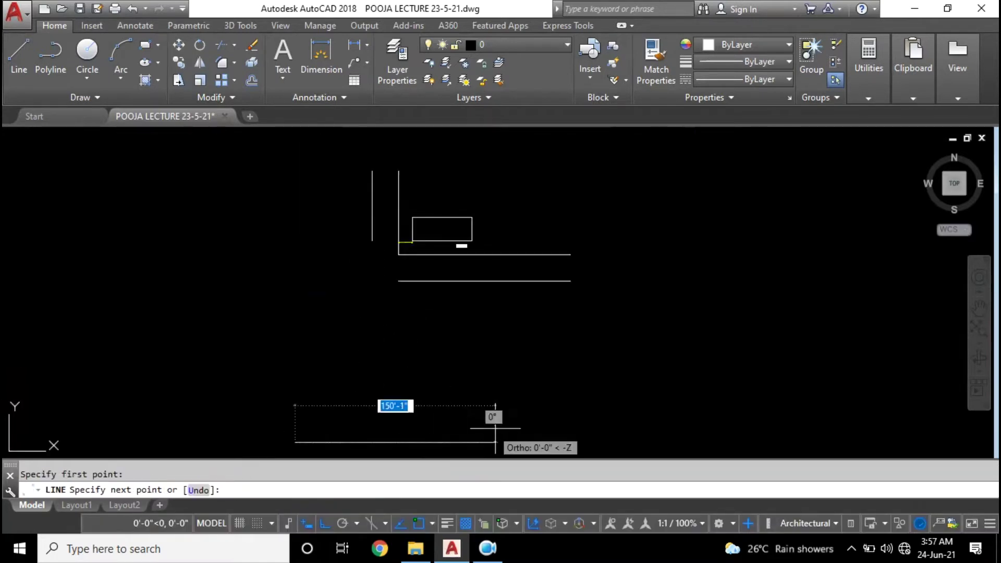
{"action": "left_click", "coordinate": [533, 421]}
{"action": "key", "text": "Return"}
{"action": "key", "text": "Return"}
{"action": "left_click", "coordinate": [181, 333]}
{"action": "left_click", "coordinate": [181, 200]}
{"action": "key", "text": "Return"}
{"action": "key", "text": "Return"}
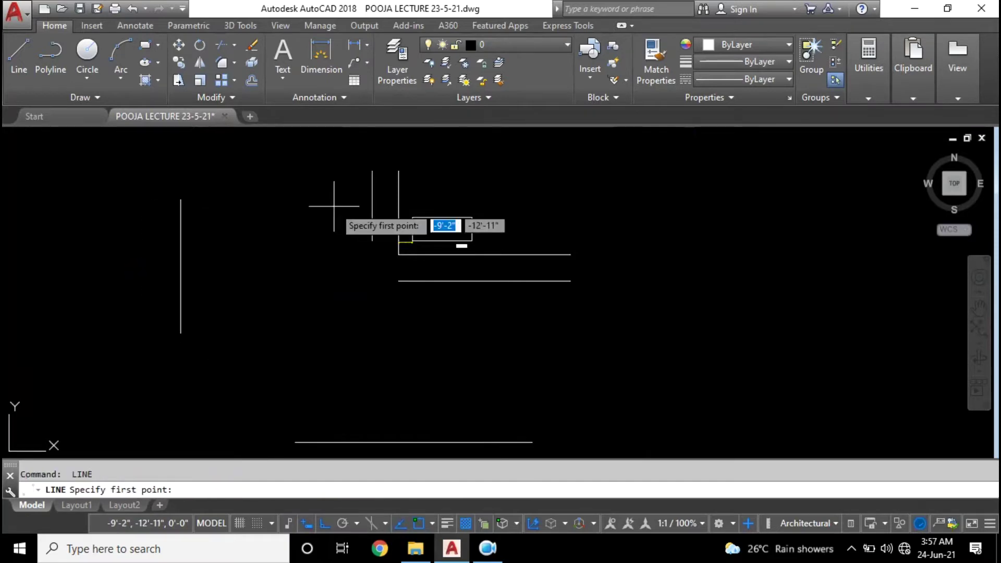
{"action": "type", "text": "EX"}
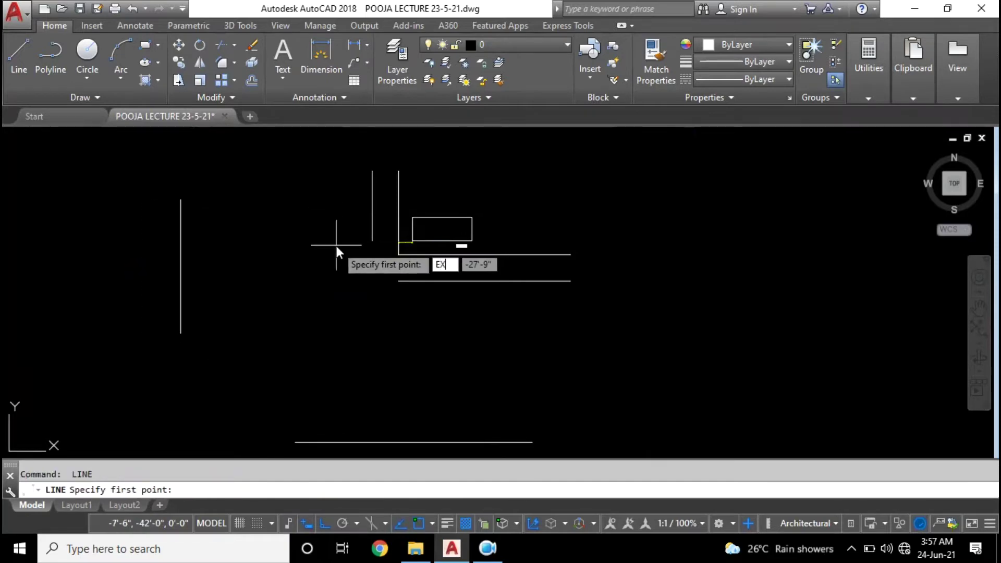
Extend the two horizontal offset lines left to the vertical guide line
{"action": "key", "text": "Escape"}
{"action": "left_click", "coordinate": [236, 45]}
{"action": "left_click", "coordinate": [240, 96]}
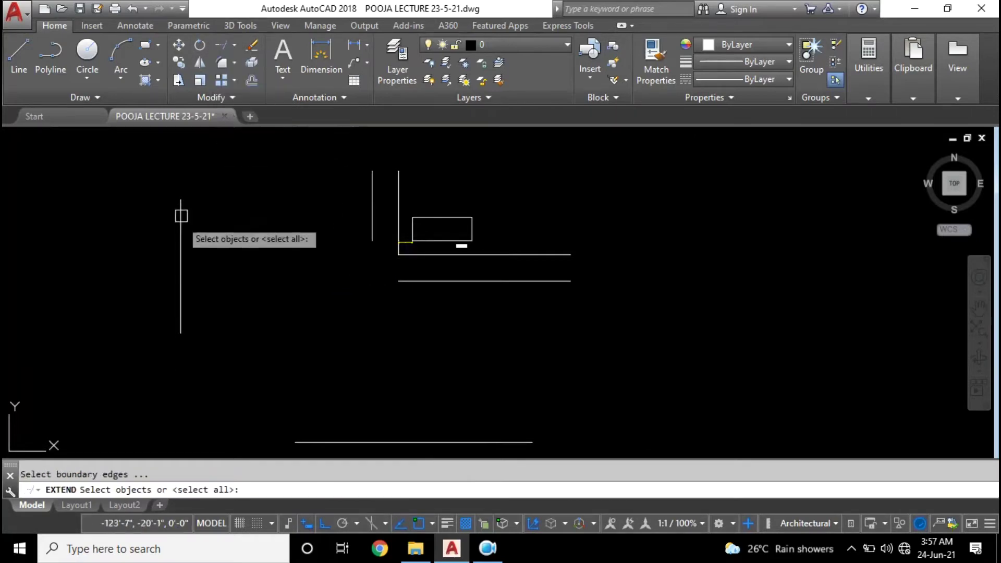
{"action": "left_click", "coordinate": [180, 232]}
{"action": "key", "text": "Return"}
{"action": "left_click", "coordinate": [424, 253]}
{"action": "left_click", "coordinate": [414, 280]}
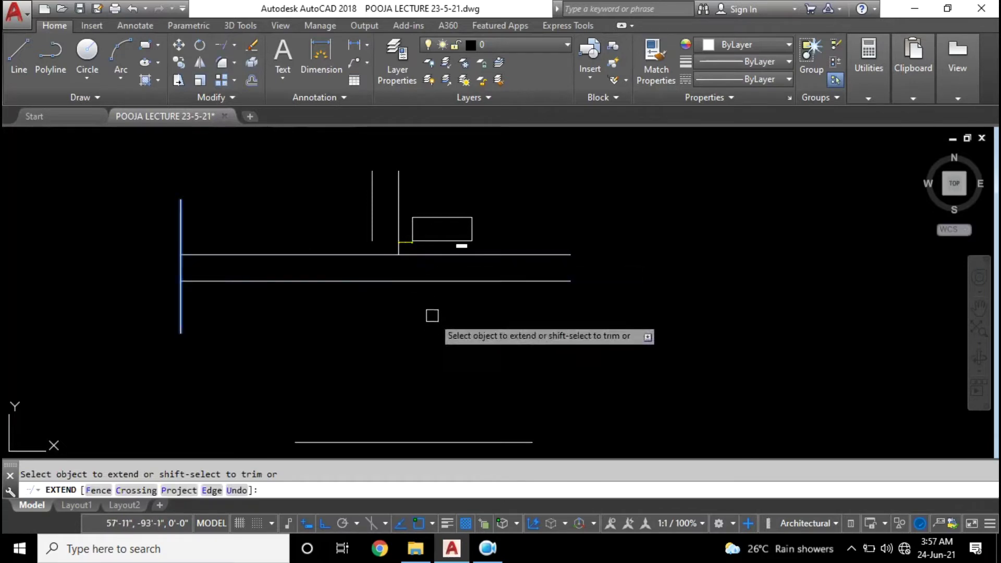
{"action": "key", "text": "Escape"}
Extend the vertical offset lines down to the bottom guide line
{"action": "type", "text": "x"}
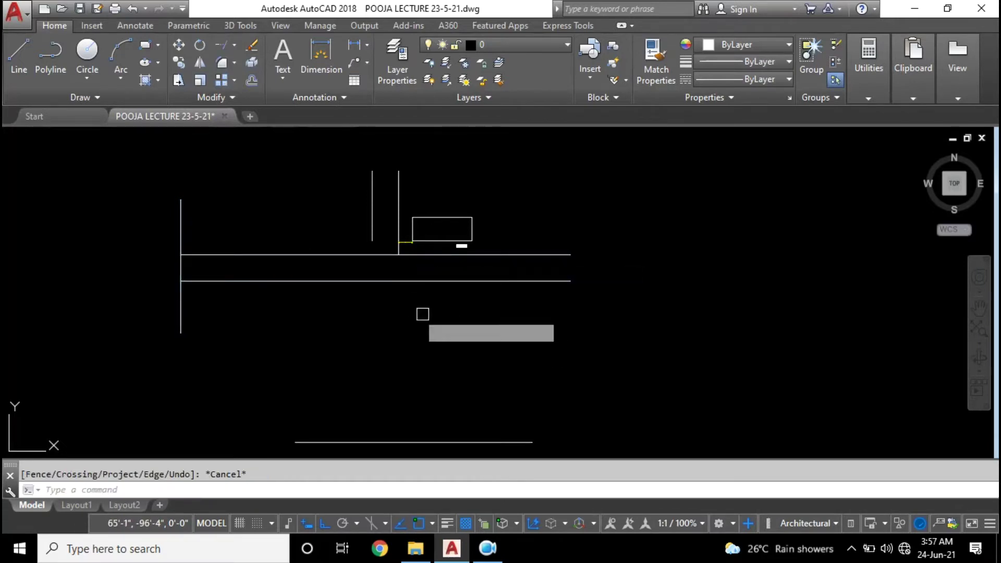
{"action": "key", "text": "Return"}
{"action": "left_click", "coordinate": [374, 442]}
{"action": "key", "text": "Return"}
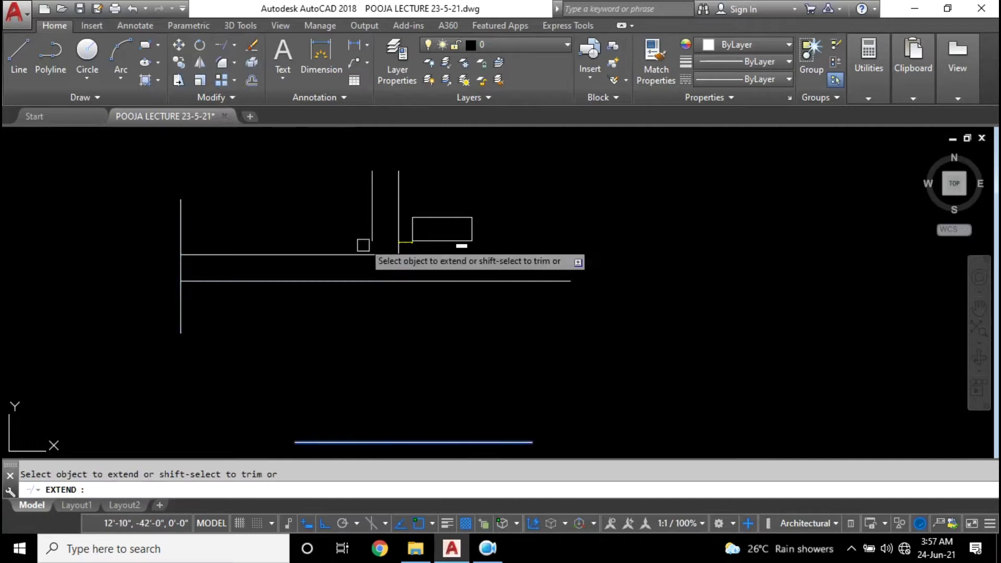
{"action": "left_click", "coordinate": [397, 218]}
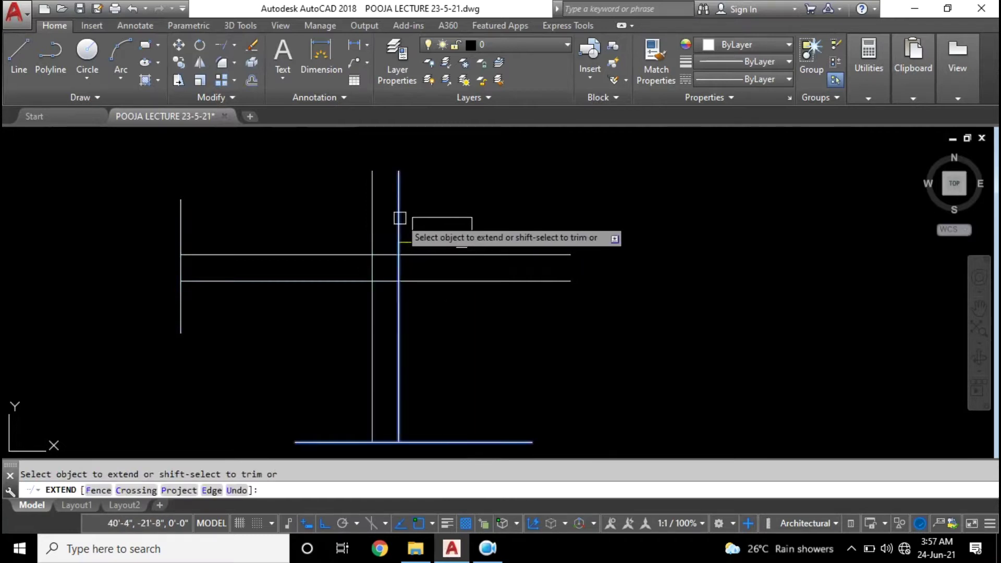
{"action": "key", "text": "Escape"}
Select and delete the bottom and left guide lines
{"action": "left_click", "coordinate": [462, 389]}
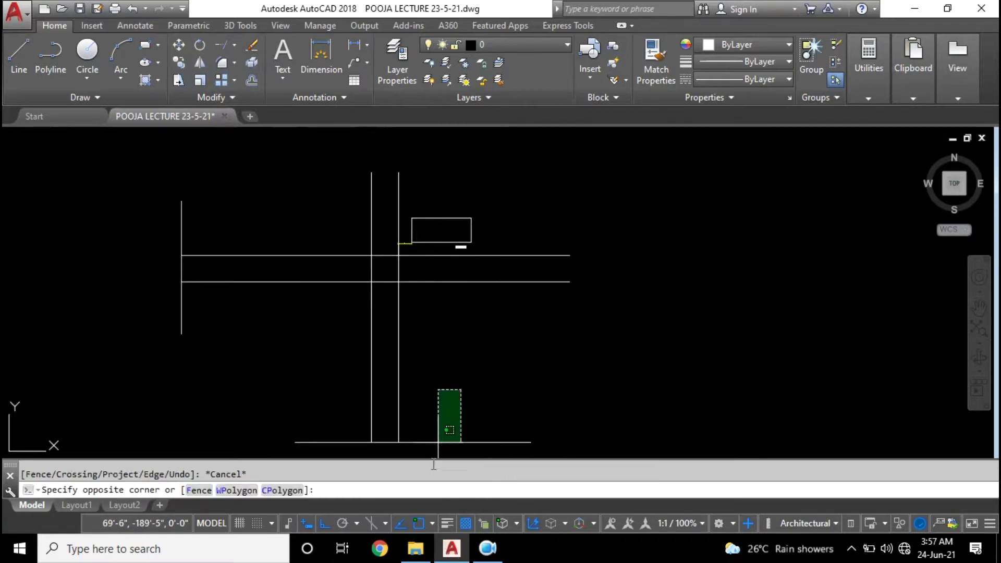
{"action": "left_click", "coordinate": [437, 445]}
{"action": "left_click", "coordinate": [314, 285]}
{"action": "left_click", "coordinate": [168, 309]}
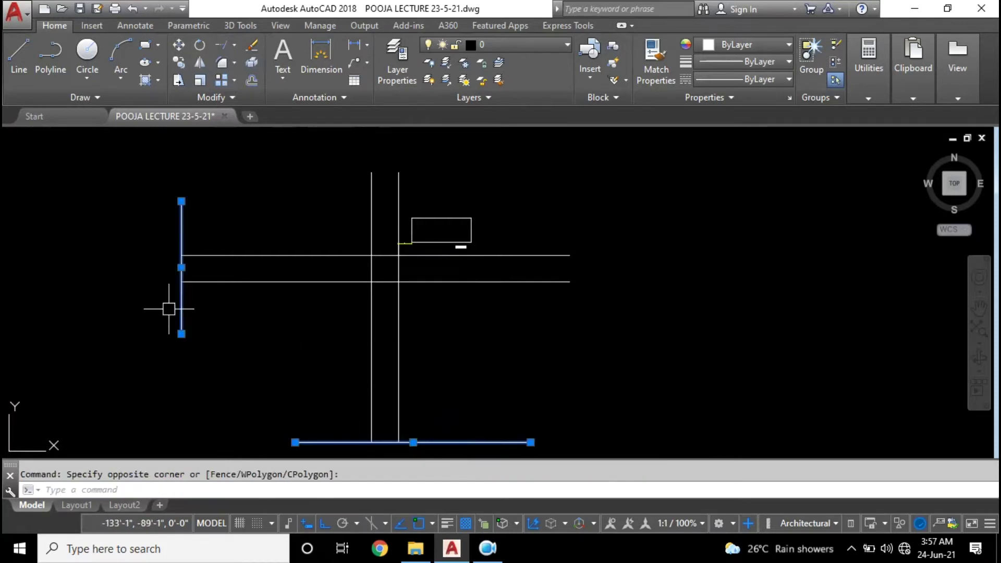
{"action": "key", "text": "Delete"}
{"action": "scroll", "coordinate": [357, 268], "scroll_direction": "up", "scroll_amount": 2}
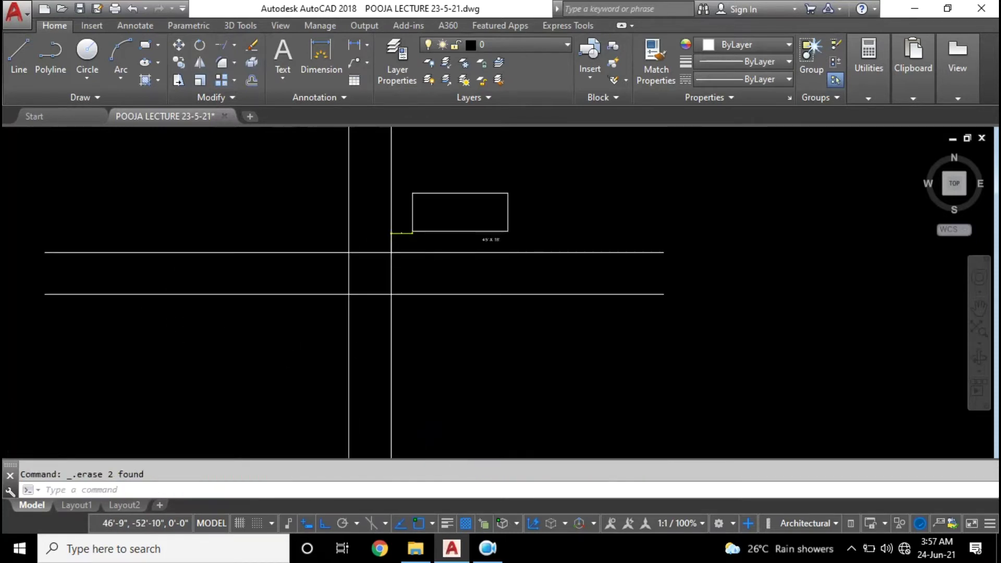
Trim the crossing verticals and horizontals inside the intersection to open the road junction
{"action": "scroll", "coordinate": [407, 261], "scroll_direction": "up", "scroll_amount": 4}
{"action": "type", "text": "T"}
{"action": "key", "text": "Return"}
{"action": "left_click", "coordinate": [409, 287]}
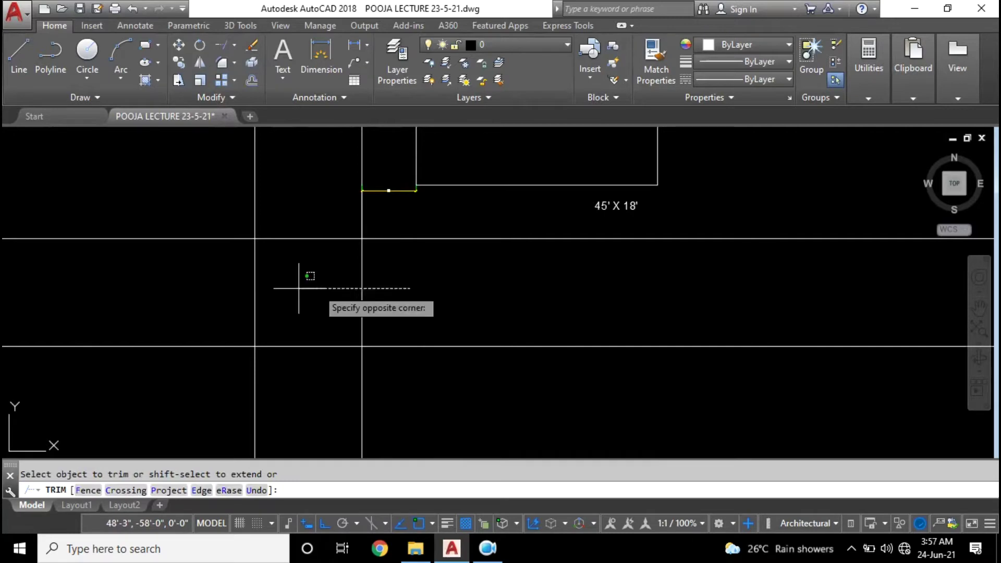
{"action": "left_click", "coordinate": [243, 283]}
{"action": "left_click", "coordinate": [314, 210]}
{"action": "left_click", "coordinate": [285, 369]}
{"action": "scroll", "coordinate": [300, 367], "scroll_direction": "down", "scroll_amount": 2}
{"action": "scroll", "coordinate": [300, 368], "scroll_direction": "down", "scroll_amount": 2}
{"action": "scroll", "coordinate": [401, 261], "scroll_direction": "up", "scroll_amount": 4}
{"action": "key", "text": "Escape"}
Pan and zoom to recentre the plot and the trimmed junction
{"action": "mouse_move", "coordinate": [394, 268]}
{"action": "middle_mouse_down"}
{"action": "mouse_move", "coordinate": [458, 223]}
{"action": "mouse_move", "coordinate": [564, 204]}
{"action": "mouse_move", "coordinate": [565, 257]}
{"action": "middle_mouse_up"}
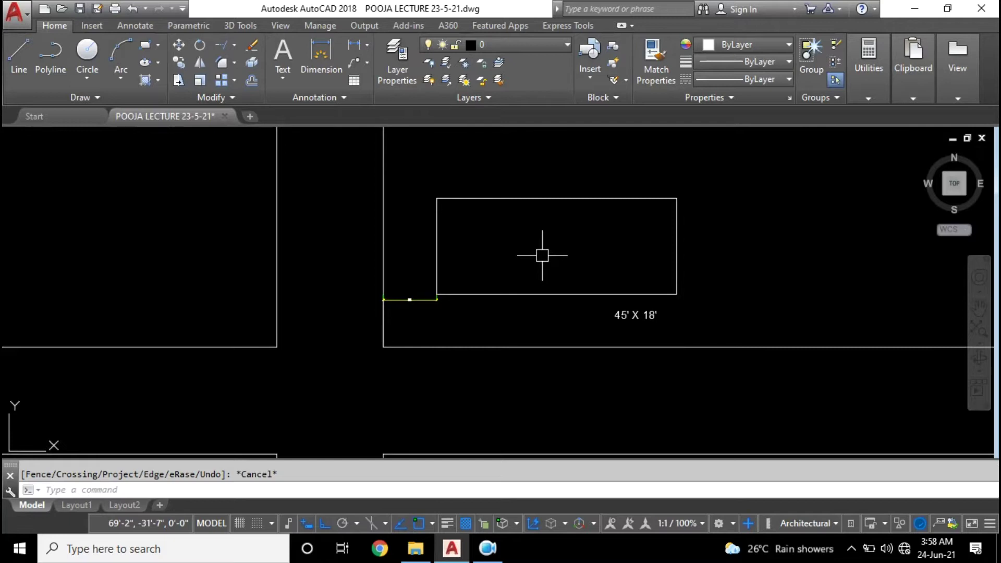
{"action": "key", "text": "Escape"}
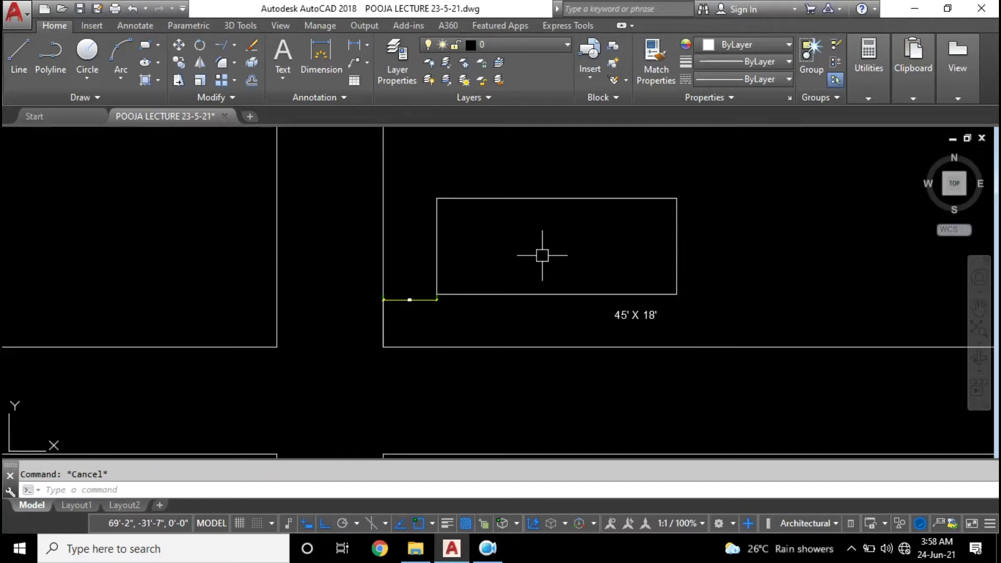
{"action": "scroll", "coordinate": [543, 256], "scroll_direction": "down", "scroll_amount": 5}
{"action": "scroll", "coordinate": [543, 316], "scroll_direction": "up", "scroll_amount": 3}
{"action": "scroll", "coordinate": [516, 313], "scroll_direction": "up", "scroll_amount": 1}
{"action": "scroll", "coordinate": [365, 308], "scroll_direction": "up", "scroll_amount": 2}
{"action": "scroll", "coordinate": [445, 273], "scroll_direction": "down", "scroll_amount": 4}
{"action": "scroll", "coordinate": [449, 280], "scroll_direction": "up", "scroll_amount": 2}
{"action": "mouse_move", "coordinate": [428, 303]}
{"action": "middle_mouse_down"}
{"action": "mouse_move", "coordinate": [367, 317]}
{"action": "mouse_move", "coordinate": [398, 324]}
{"action": "mouse_move", "coordinate": [371, 321]}
{"action": "middle_mouse_up"}
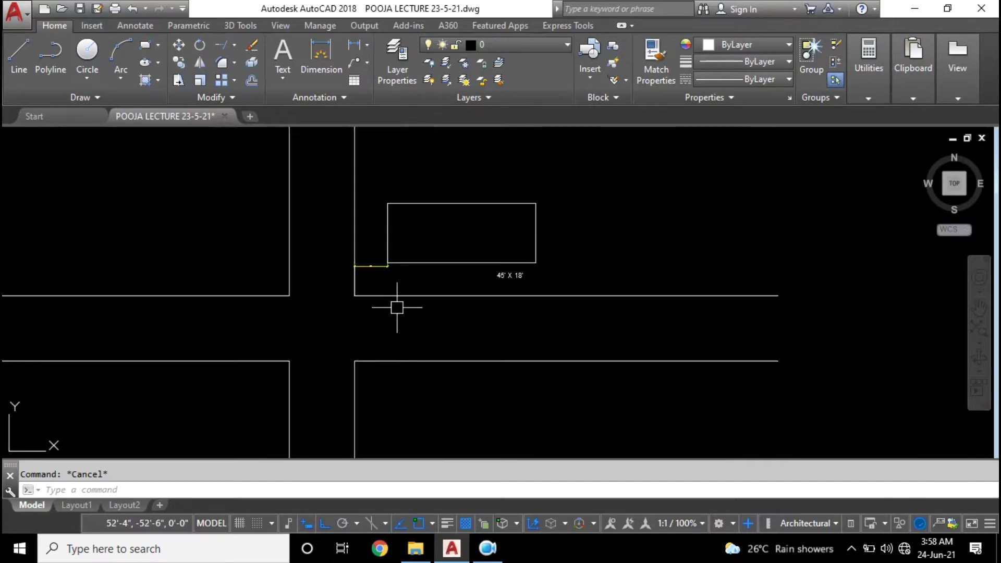
{"action": "mouse_move", "coordinate": [452, 313]}
{"action": "middle_mouse_down"}
{"action": "mouse_move", "coordinate": [405, 306]}
{"action": "mouse_move", "coordinate": [410, 338]}
{"action": "middle_mouse_up"}
{"action": "scroll", "coordinate": [401, 310], "scroll_direction": "up", "scroll_amount": 2}
{"action": "scroll", "coordinate": [386, 336], "scroll_direction": "down", "scroll_amount": 3}
{"action": "scroll", "coordinate": [380, 334], "scroll_direction": "up", "scroll_amount": 3}
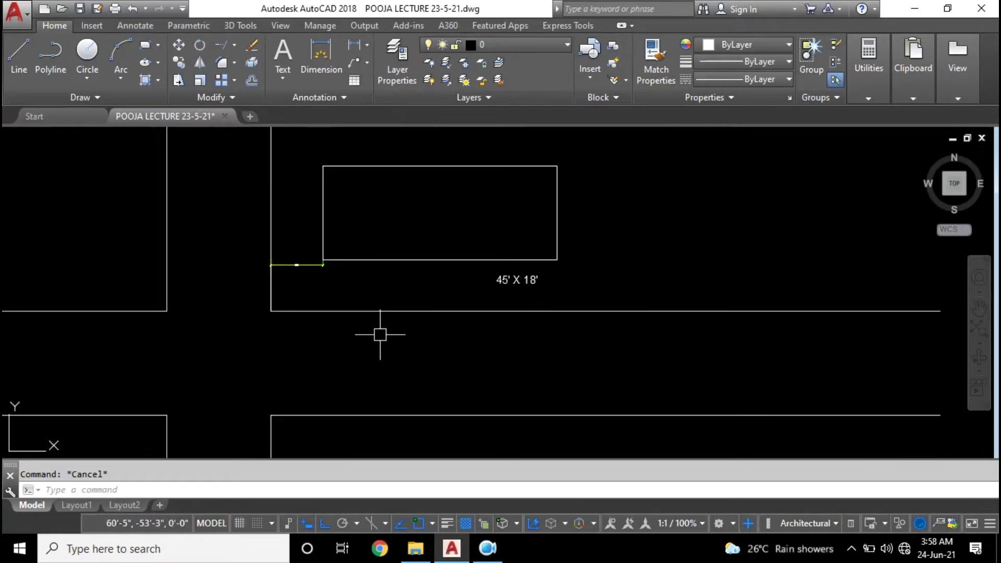
{"action": "scroll", "coordinate": [381, 334], "scroll_direction": "down", "scroll_amount": 3}
{"action": "scroll", "coordinate": [380, 334], "scroll_direction": "up", "scroll_amount": 2}
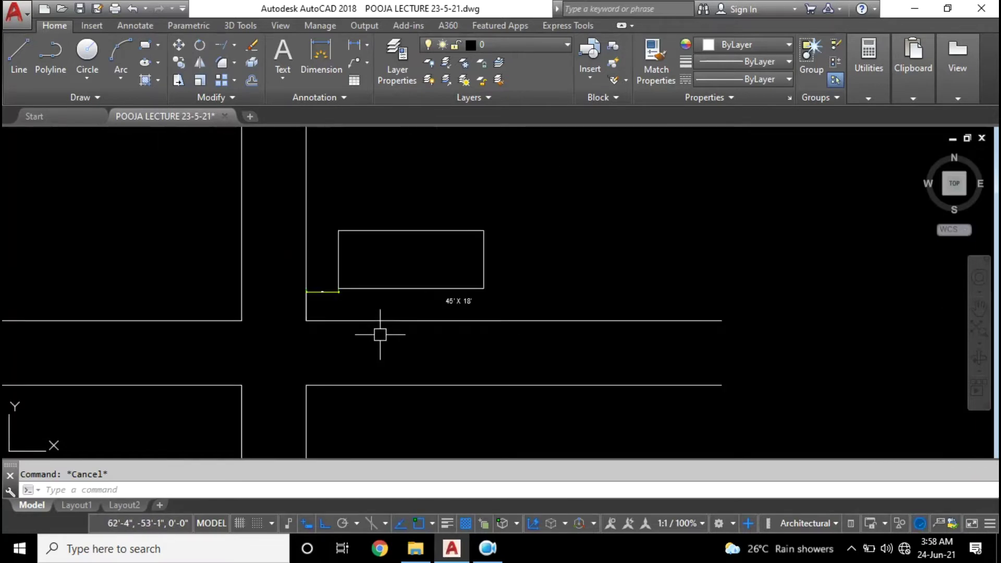
{"action": "scroll", "coordinate": [381, 335], "scroll_direction": "up", "scroll_amount": 2}
{"action": "left_click", "coordinate": [285, 290]}
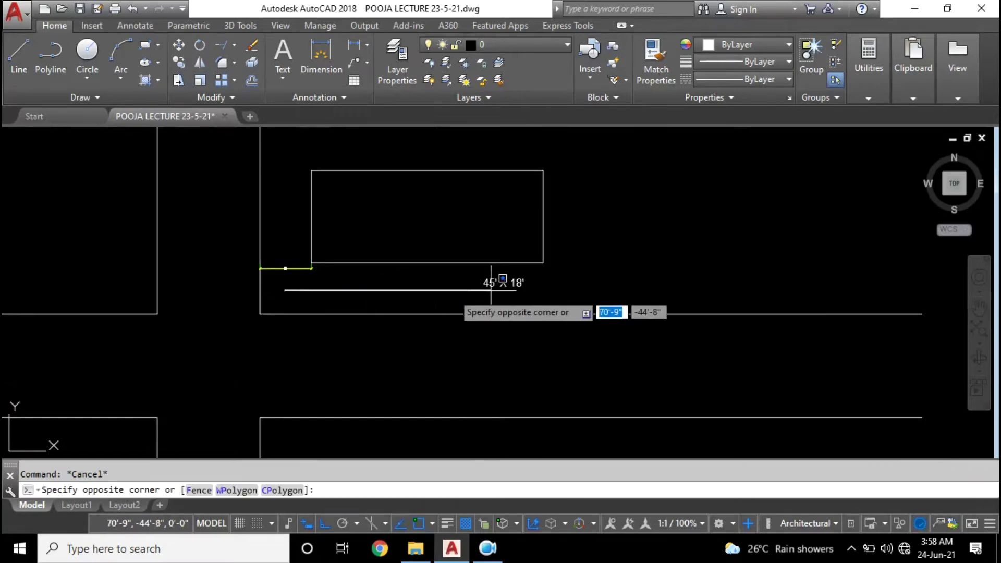
{"action": "left_click", "coordinate": [711, 301]}
{"action": "left_click", "coordinate": [286, 300]}
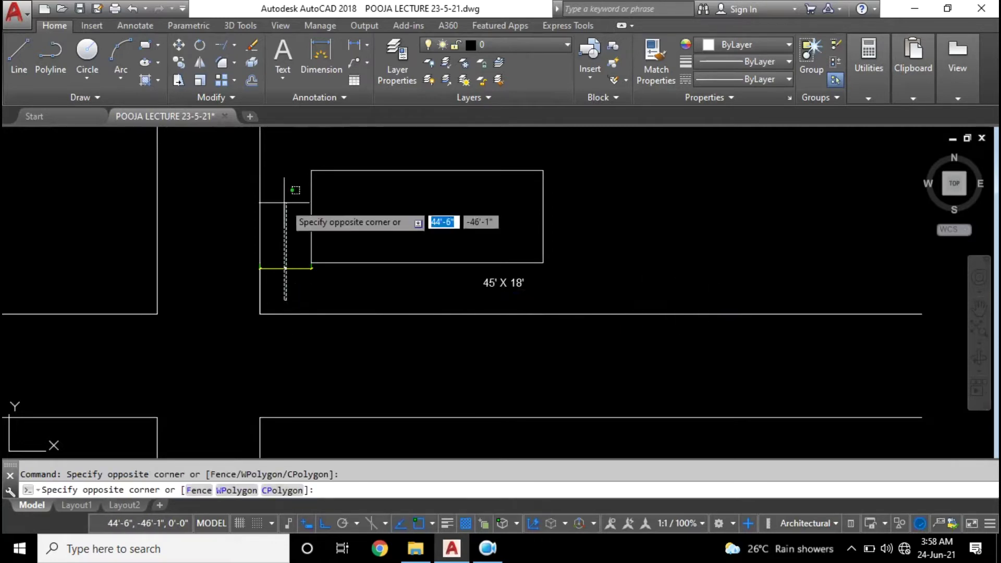
{"action": "scroll", "coordinate": [289, 299], "scroll_direction": "down", "scroll_amount": 2}
{"action": "key", "text": "Escape"}
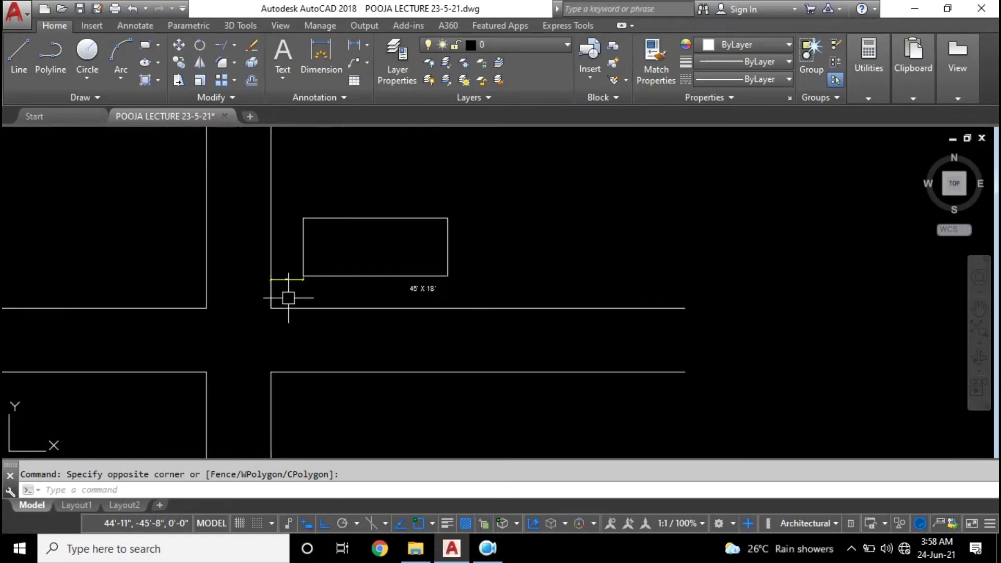
{"action": "middle_click_drag", "start_coordinate": [248, 290], "coordinate": [599, 295]}
{"action": "middle_click_drag", "start_coordinate": [408, 326], "coordinate": [246, 297]}
{"action": "scroll", "coordinate": [292, 277], "scroll_direction": "down", "scroll_amount": 4}
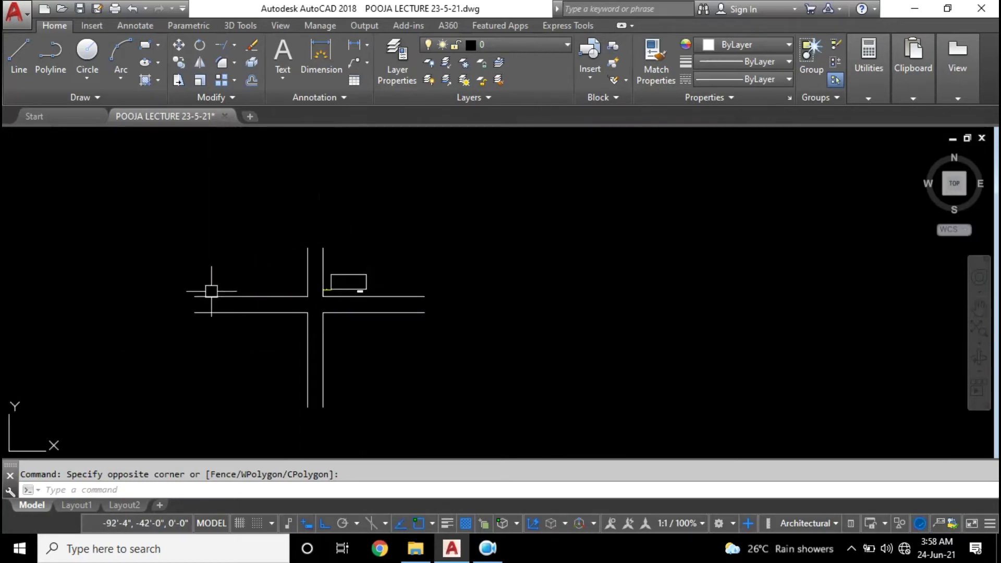
{"action": "scroll", "coordinate": [380, 311], "scroll_direction": "up", "scroll_amount": 2}
{"action": "scroll", "coordinate": [522, 297], "scroll_direction": "up", "scroll_amount": 2}
{"action": "middle_click_drag", "start_coordinate": [186, 304], "coordinate": [173, 336]}
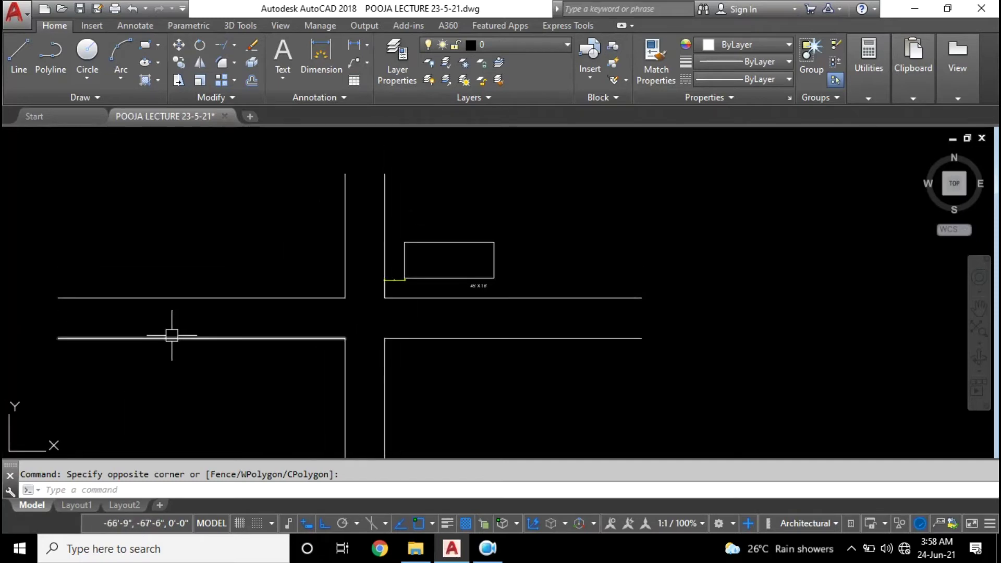
{"action": "scroll", "coordinate": [177, 333], "scroll_direction": "up", "scroll_amount": 1}
{"action": "scroll", "coordinate": [261, 321], "scroll_direction": "down", "scroll_amount": 1}
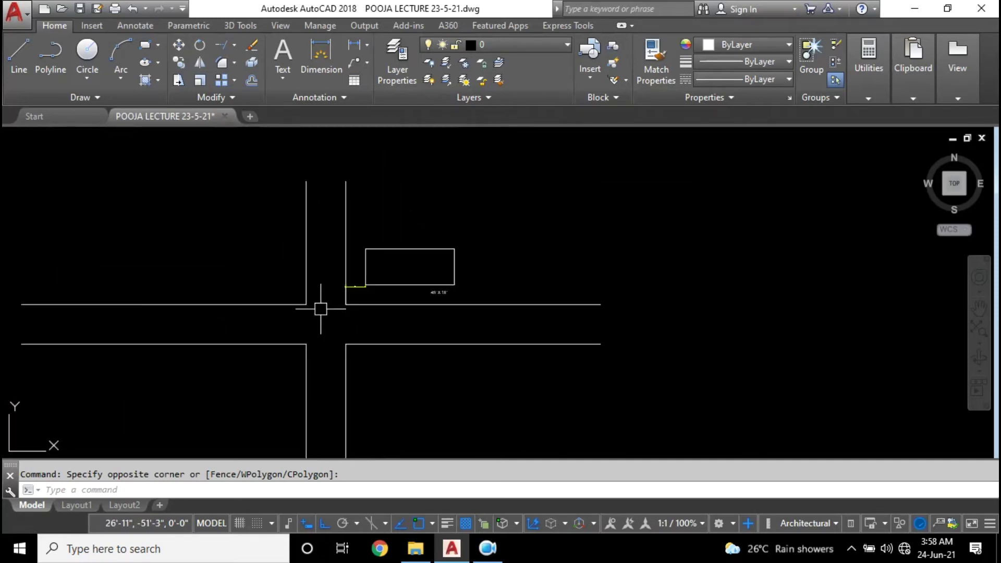
{"action": "middle_click_drag", "start_coordinate": [353, 302], "coordinate": [396, 288]}
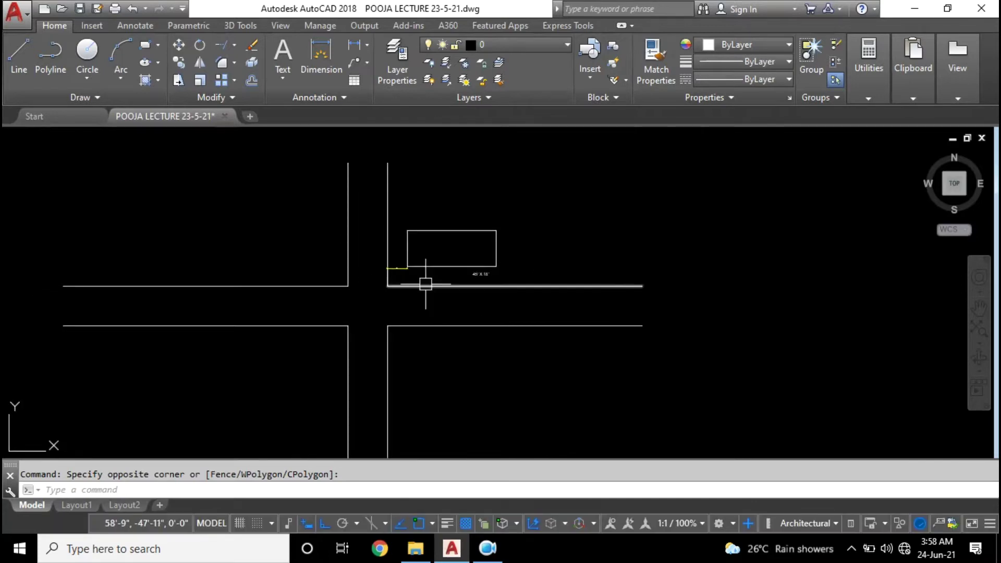
{"action": "scroll", "coordinate": [426, 284], "scroll_direction": "up", "scroll_amount": 2}
{"action": "middle_click_drag", "start_coordinate": [482, 272], "coordinate": [414, 342]}
{"action": "middle_click_drag", "start_coordinate": [522, 253], "coordinate": [585, 252]}
{"action": "scroll", "coordinate": [365, 341], "scroll_direction": "up", "scroll_amount": 2}
{"action": "mouse_move", "coordinate": [597, 217]}
{"action": "middle_mouse_down"}
{"action": "mouse_move", "coordinate": [416, 313]}
{"action": "mouse_move", "coordinate": [344, 315]}
{"action": "mouse_move", "coordinate": [458, 277]}
{"action": "middle_mouse_up"}
{"action": "scroll", "coordinate": [307, 365], "scroll_direction": "up", "scroll_amount": 4}
{"action": "middle_click_drag", "start_coordinate": [283, 373], "coordinate": [317, 344]}
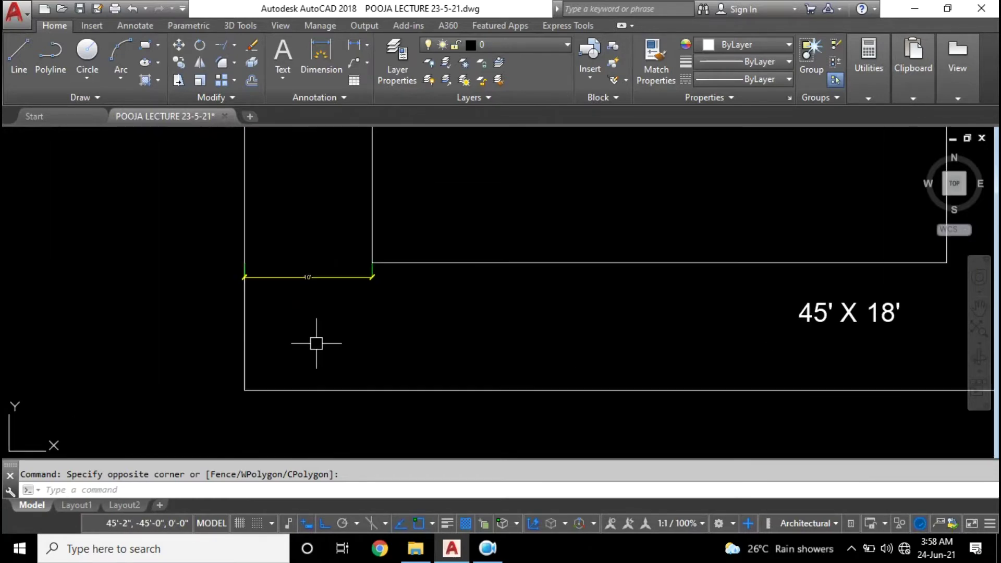
{"action": "key", "text": "Return"}
Draw a 1'-6" radius circle inside the plot
{"action": "left_click", "coordinate": [293, 356]}
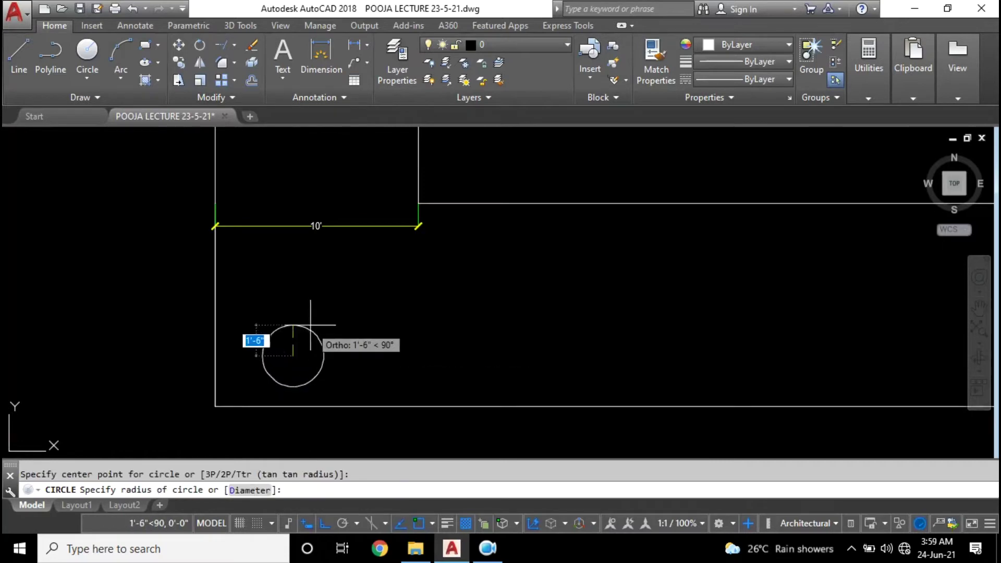
{"action": "left_click", "coordinate": [308, 328]}
{"action": "scroll", "coordinate": [293, 360], "scroll_direction": "up", "scroll_amount": 3}
{"action": "mouse_move", "coordinate": [293, 359]}
{"action": "middle_mouse_down"}
{"action": "mouse_move", "coordinate": [371, 289]}
{"action": "mouse_move", "coordinate": [421, 295]}
{"action": "middle_mouse_up"}
{"action": "key", "text": "Escape"}
Draw a vertical line across the circle plus a slanted arrow-half outline
{"action": "type", "text": "l"}
{"action": "key", "text": "Return"}
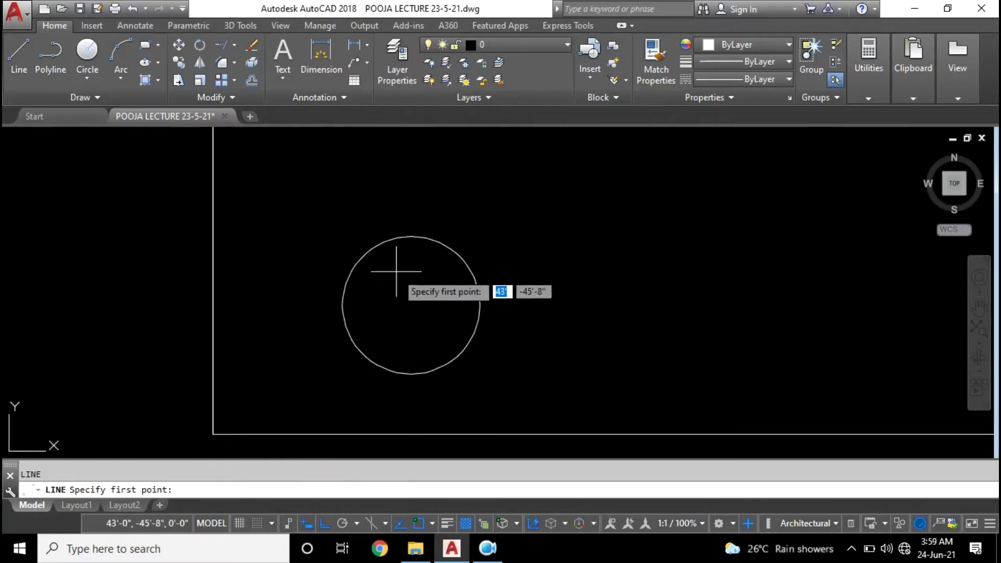
{"action": "left_click", "coordinate": [411, 374]}
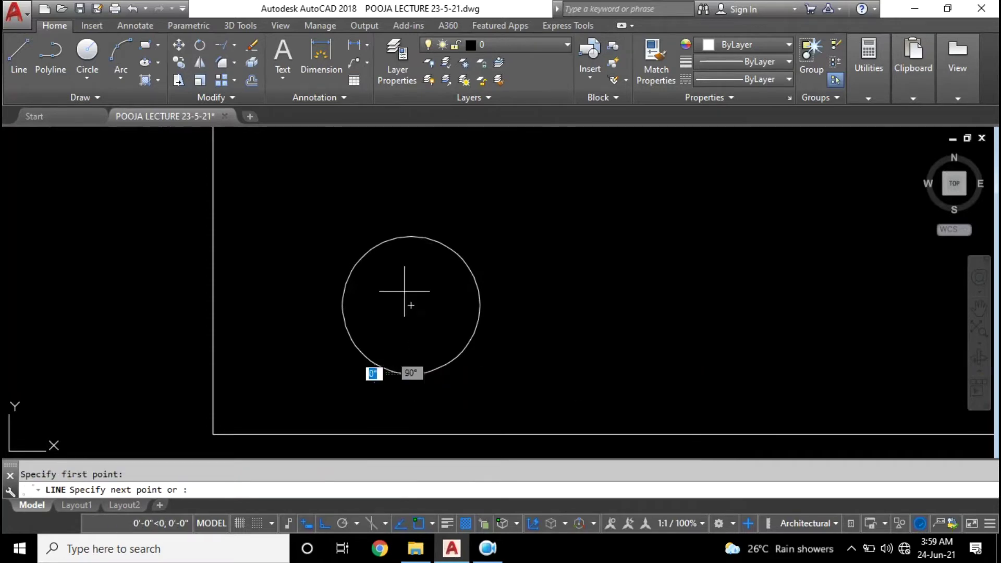
{"action": "left_click", "coordinate": [411, 237]}
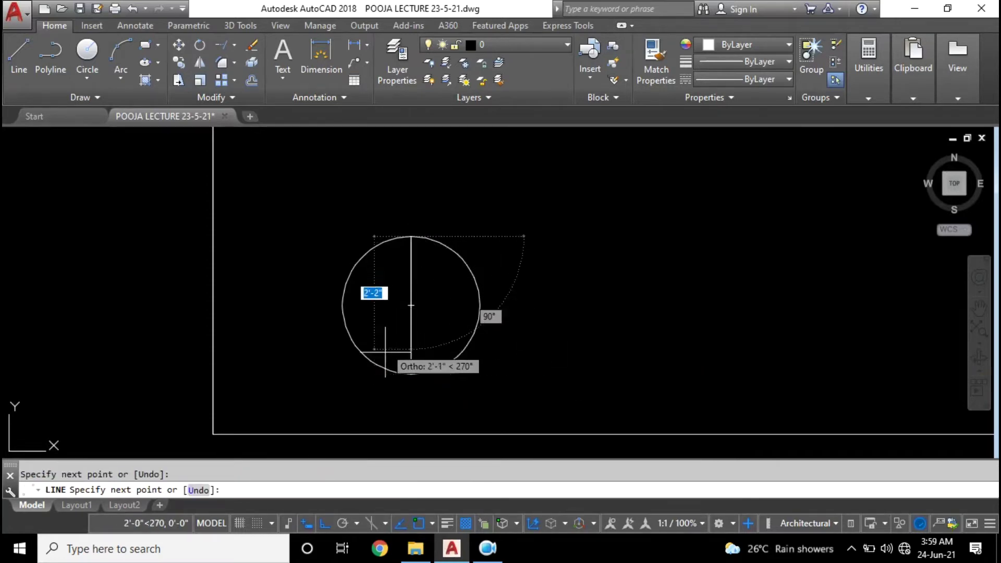
{"action": "left_click", "coordinate": [374, 364]}
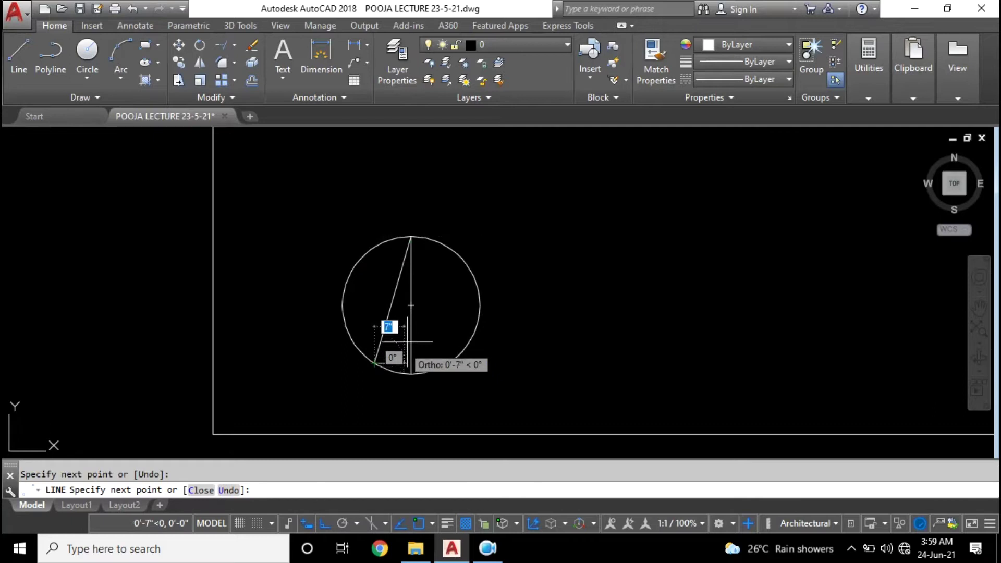
{"action": "left_click", "coordinate": [411, 342]}
{"action": "key", "text": "Escape"}
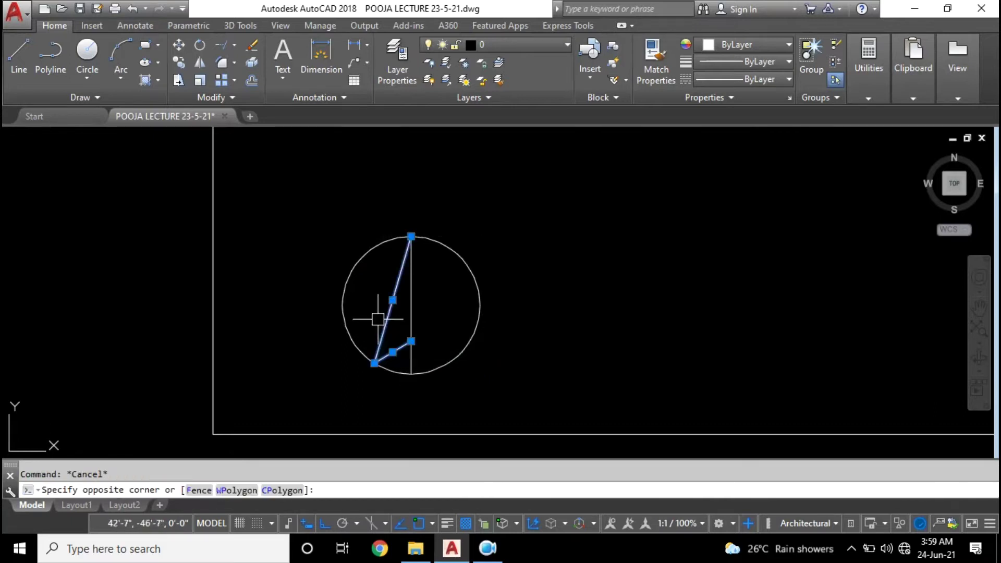
Mirror the arrow-half lines about the vertical line, keeping the originals
{"action": "left_click", "coordinate": [380, 320]}
{"action": "type", "text": "mi"}
{"action": "key", "text": "Return"}
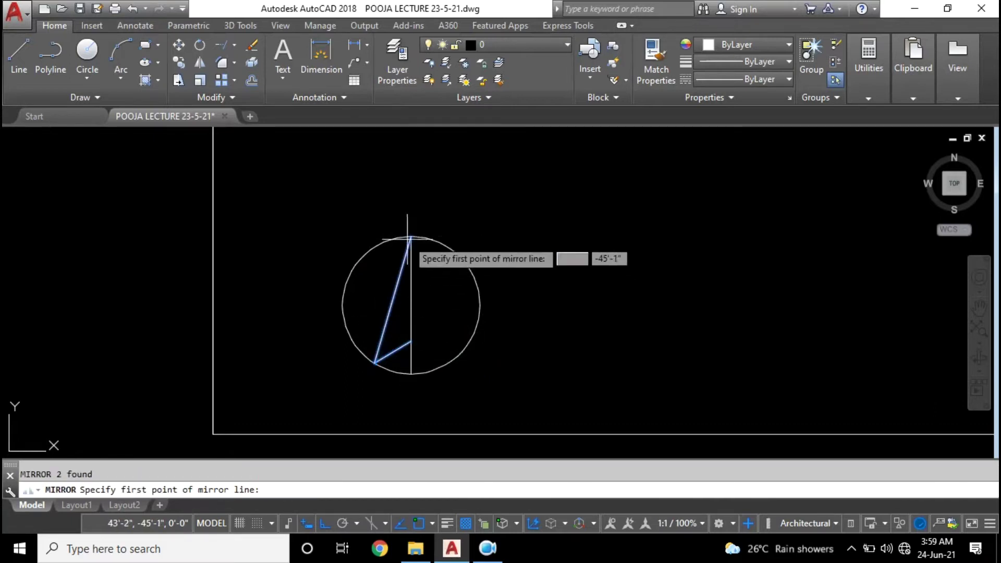
{"action": "left_click", "coordinate": [411, 236]}
{"action": "left_click", "coordinate": [411, 342]}
{"action": "key", "text": "Return"}
{"action": "key", "text": "Escape"}
{"action": "scroll", "coordinate": [417, 359], "scroll_direction": "up", "scroll_amount": 2}
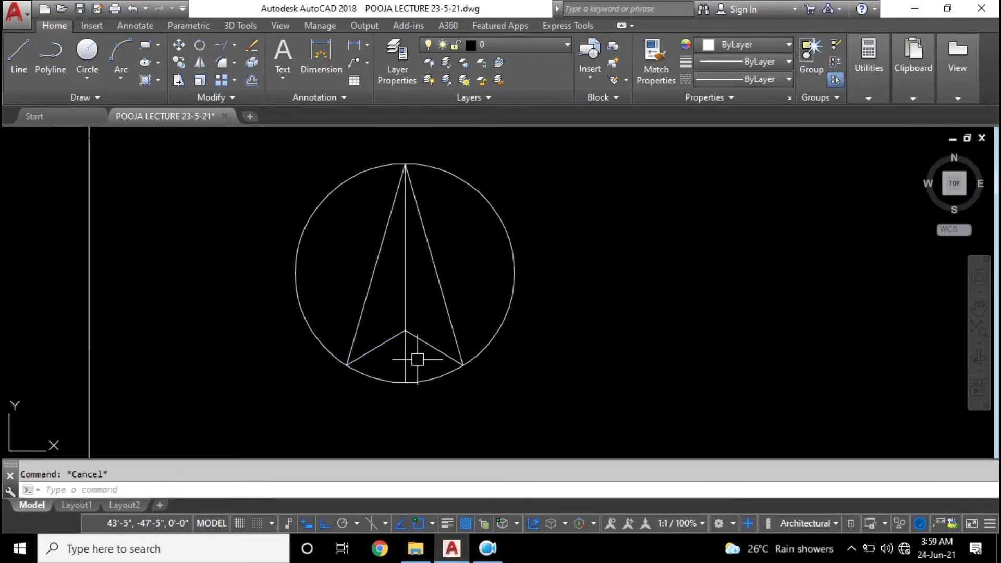
Trim away the vertical line's lower part below the arrow's inner point
{"action": "type", "text": "tr"}
{"action": "key", "text": "Return"}
{"action": "key", "text": "Return"}
{"action": "left_click", "coordinate": [405, 354]}
{"action": "key", "text": "Escape"}
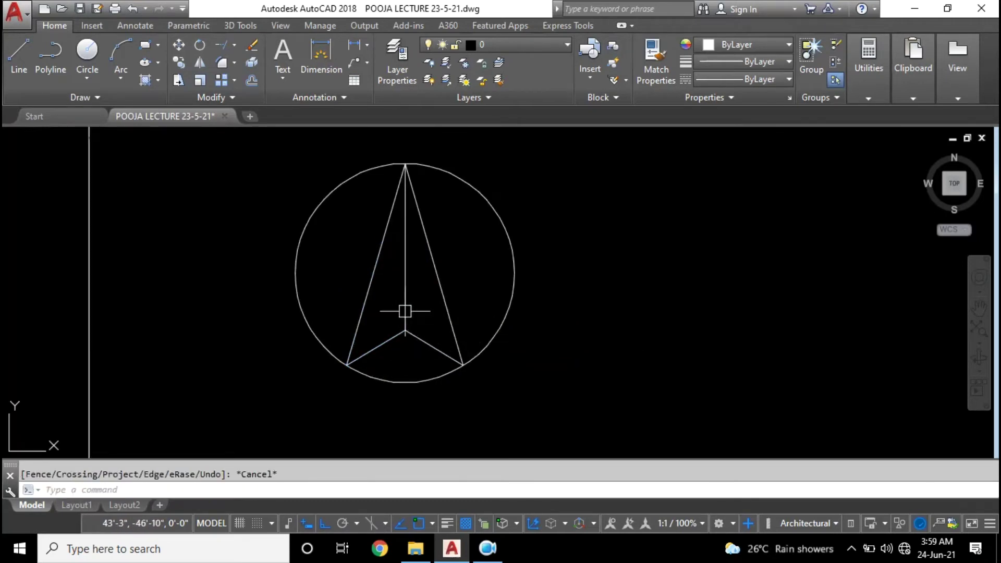
{"action": "key", "text": "Escape"}
{"action": "scroll", "coordinate": [454, 300], "scroll_direction": "down", "scroll_amount": 4}
{"action": "scroll", "coordinate": [471, 311], "scroll_direction": "up", "scroll_amount": 2}
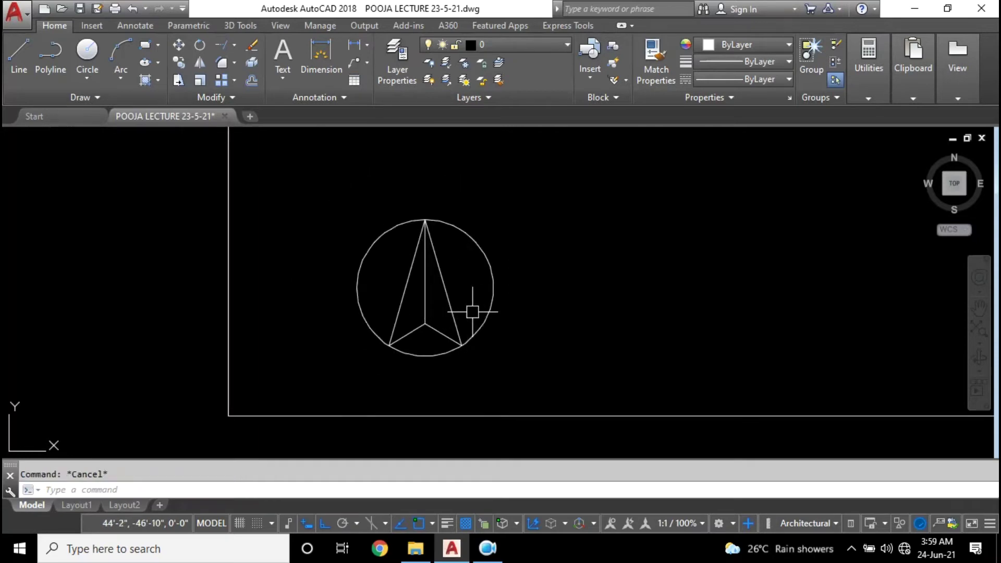
{"action": "type", "text": "H"}
{"action": "key", "text": "Return"}
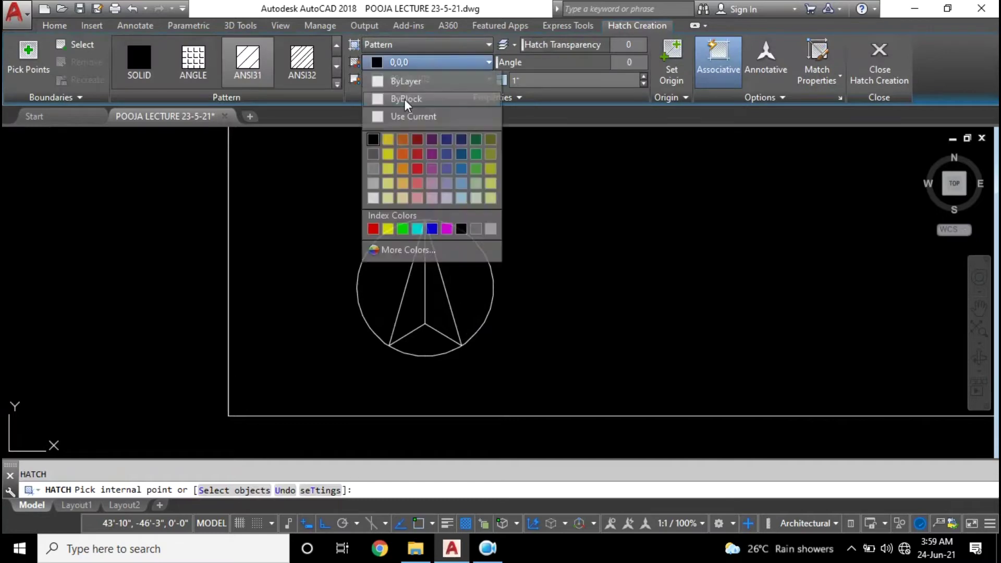
Fill the arrow's right half with a SOLID hatch
{"action": "left_click", "coordinate": [139, 57]}
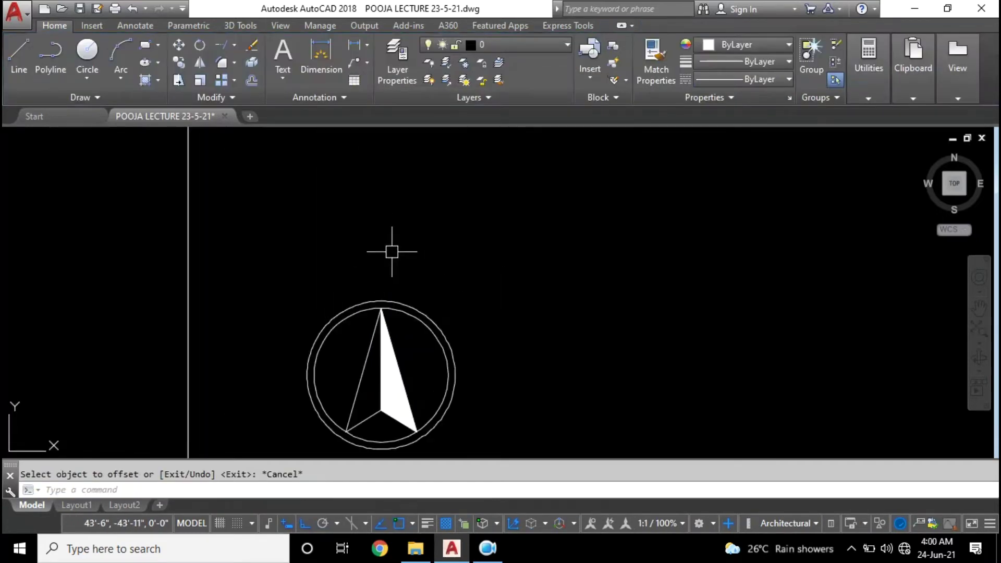
{"action": "scroll", "coordinate": [394, 250], "scroll_direction": "down", "scroll_amount": 4}
{"action": "scroll", "coordinate": [443, 235], "scroll_direction": "down", "scroll_amount": 3}
{"action": "middle_click_drag", "start_coordinate": [457, 223], "coordinate": [416, 240]}
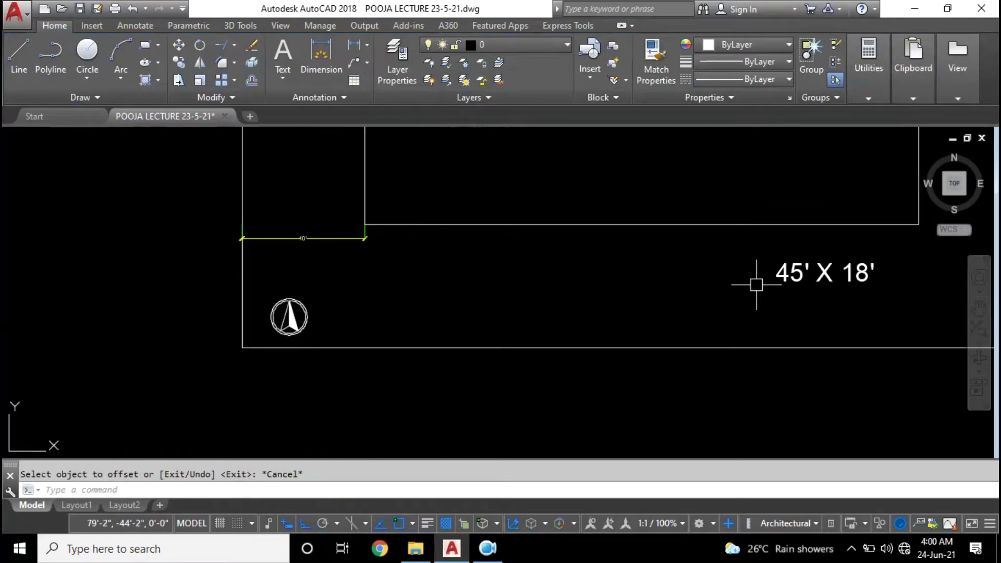
Copy the 45' X 18' text and place the copy above the north arrow
{"action": "left_click", "coordinate": [793, 271]}
{"action": "key", "text": "Return"}
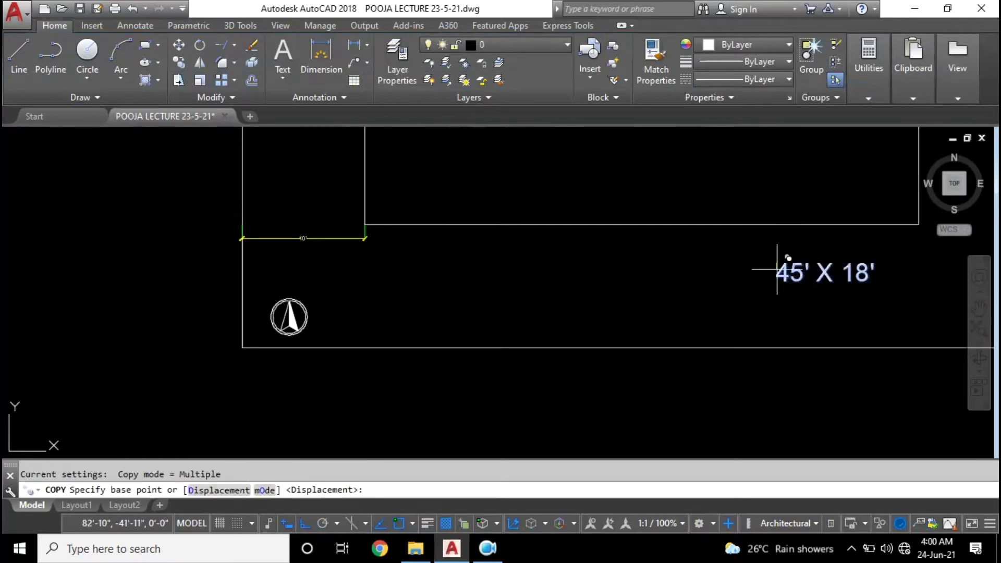
{"action": "left_click", "coordinate": [781, 268]}
{"action": "scroll", "coordinate": [282, 286], "scroll_direction": "up", "scroll_amount": 4}
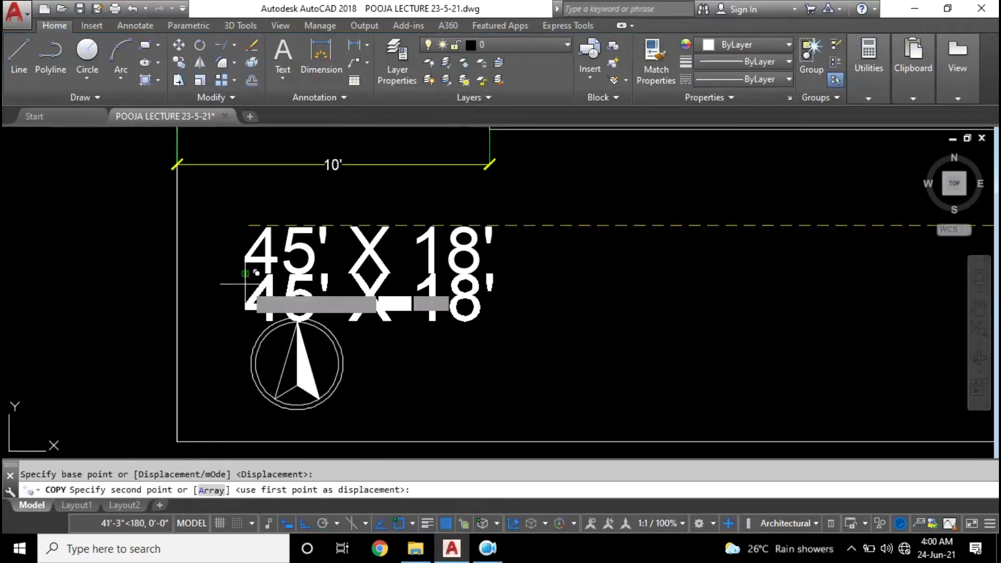
{"action": "left_click", "coordinate": [248, 284]}
{"action": "key", "text": "Escape"}
Open the copied text for editing and start retyping its content
{"action": "left_click", "coordinate": [295, 248]}
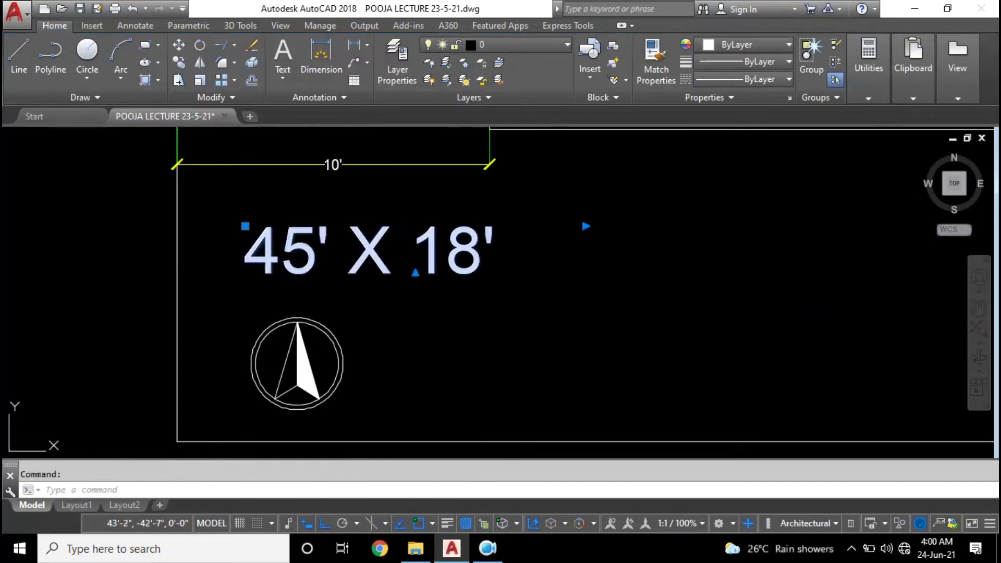
{"action": "double_click", "coordinate": [294, 248]}
{"action": "type", "text": "n"}
{"action": "key", "text": "BackSpace"}
Change the copied text to read 'N'
{"action": "type", "text": "n"}
{"action": "key", "text": "BackSpace"}
{"action": "type", "text": "N"}
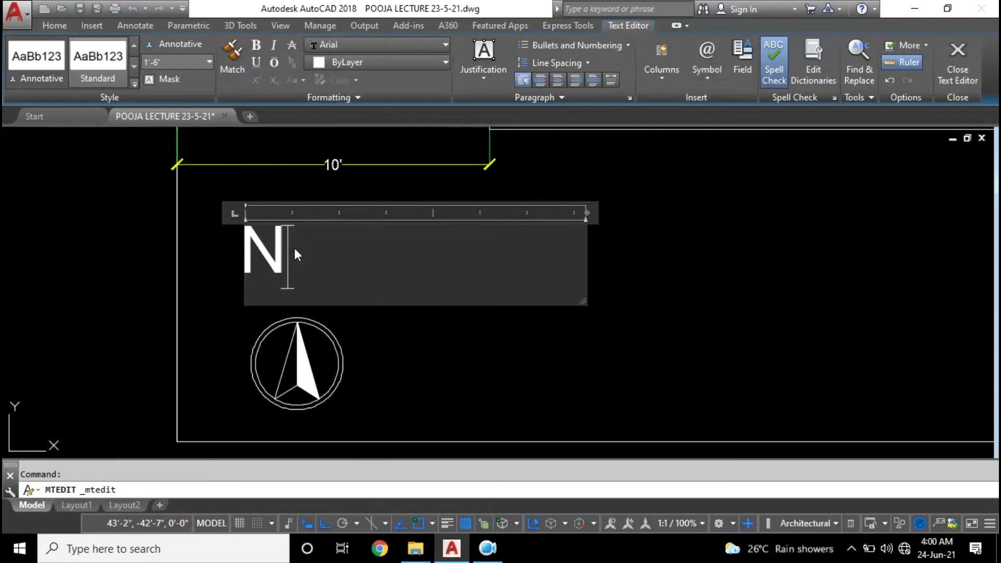
{"action": "left_click", "coordinate": [461, 364]}
Select the N label, cancel a move, and zoom out to the whole plot
{"action": "left_click", "coordinate": [337, 276]}
{"action": "left_click", "coordinate": [272, 243]}
{"action": "key", "text": "m"}
{"action": "key", "text": "Return"}
{"action": "key", "text": "Escape"}
{"action": "scroll", "coordinate": [501, 300], "scroll_direction": "down", "scroll_amount": 4}
{"action": "mouse_move", "coordinate": [386, 340]}
{"action": "middle_mouse_down"}
{"action": "mouse_move", "coordinate": [164, 364]}
{"action": "mouse_move", "coordinate": [297, 357]}
{"action": "mouse_move", "coordinate": [459, 270]}
{"action": "mouse_move", "coordinate": [389, 293]}
{"action": "middle_mouse_up"}
{"action": "scroll", "coordinate": [464, 268], "scroll_direction": "down", "scroll_amount": 2}
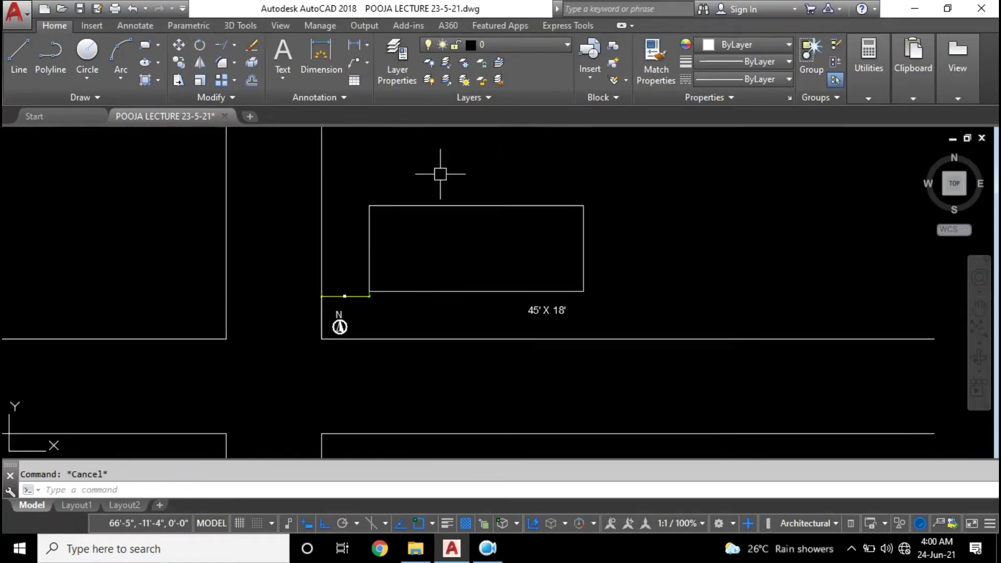
Put the room rectangle on the wWALL layer
{"action": "left_click", "coordinate": [584, 196]}
{"action": "left_click", "coordinate": [521, 230]}
{"action": "scroll", "coordinate": [554, 303], "scroll_direction": "up", "scroll_amount": 4}
{"action": "middle_click_drag", "start_coordinate": [559, 346], "coordinate": [616, 374]}
{"action": "key", "text": "Escape"}
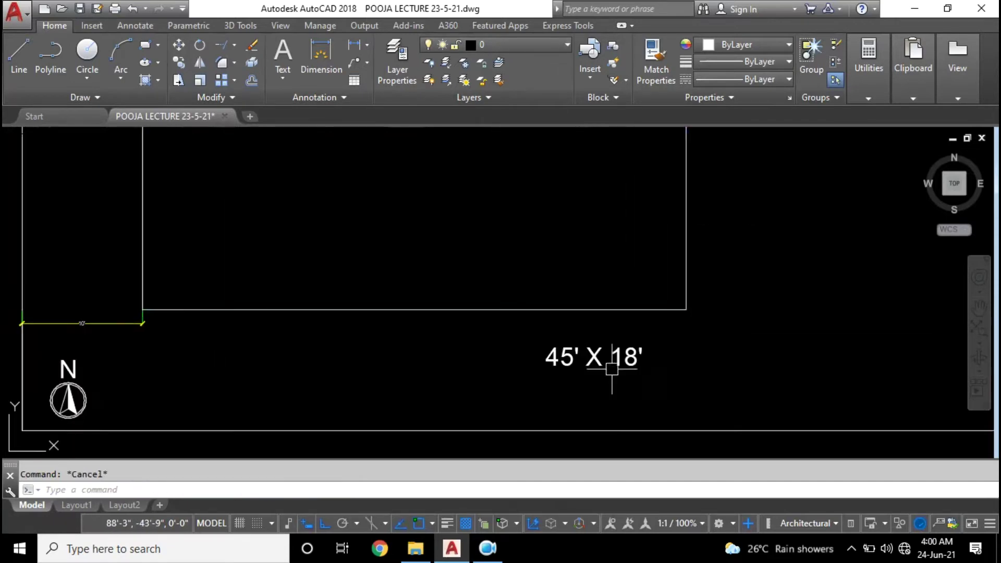
{"action": "left_click", "coordinate": [699, 245]}
{"action": "left_click", "coordinate": [600, 137]}
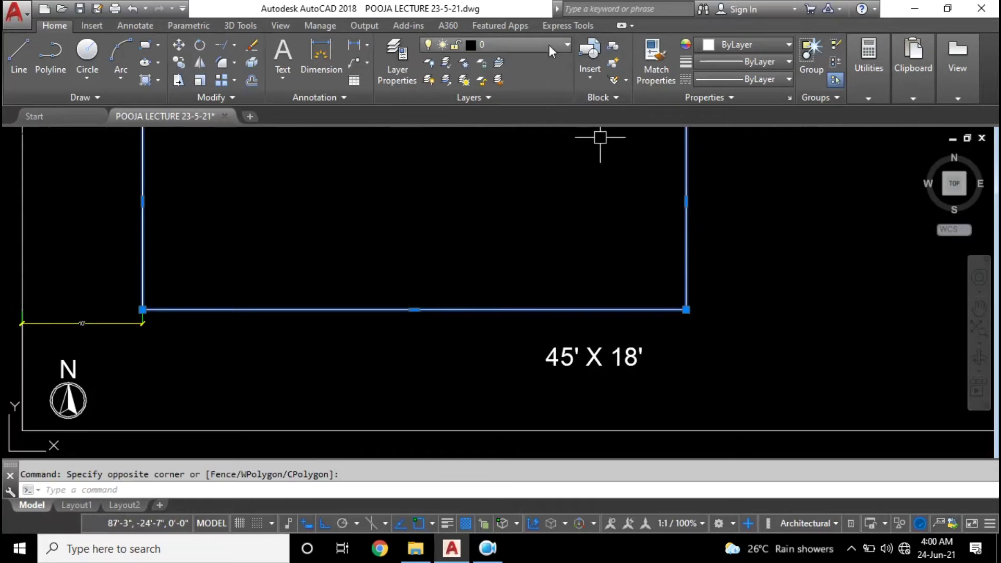
{"action": "left_click", "coordinate": [549, 45]}
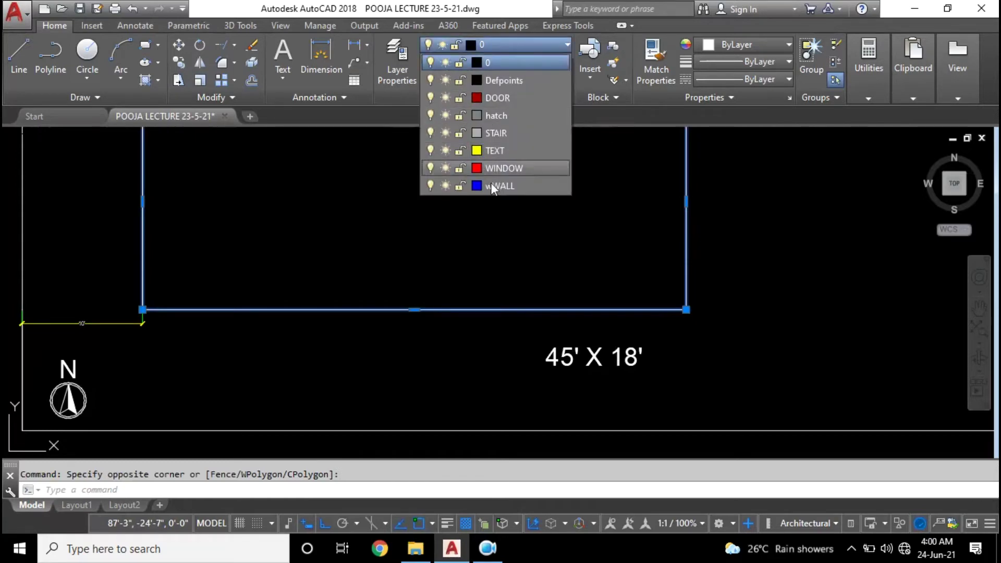
{"action": "left_click", "coordinate": [521, 184]}
{"action": "mouse_move", "coordinate": [628, 252]}
{"action": "middle_mouse_down"}
{"action": "mouse_move", "coordinate": [604, 297]}
{"action": "mouse_move", "coordinate": [634, 248]}
{"action": "mouse_move", "coordinate": [569, 316]}
{"action": "middle_mouse_up"}
{"action": "key", "text": "Escape"}
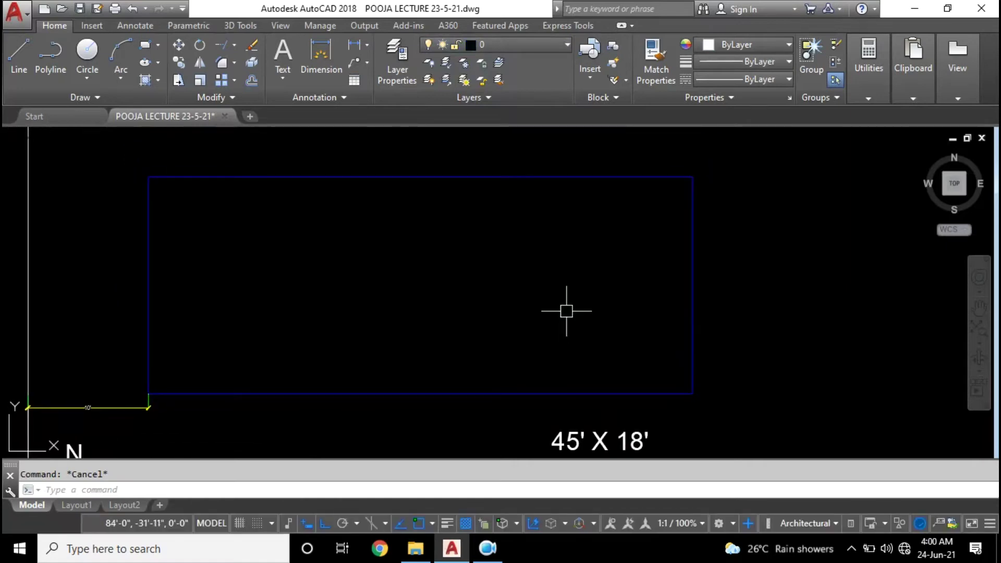
Toggle LWT lineweight display so the wall outline shows thin
{"action": "left_click", "coordinate": [446, 523]}
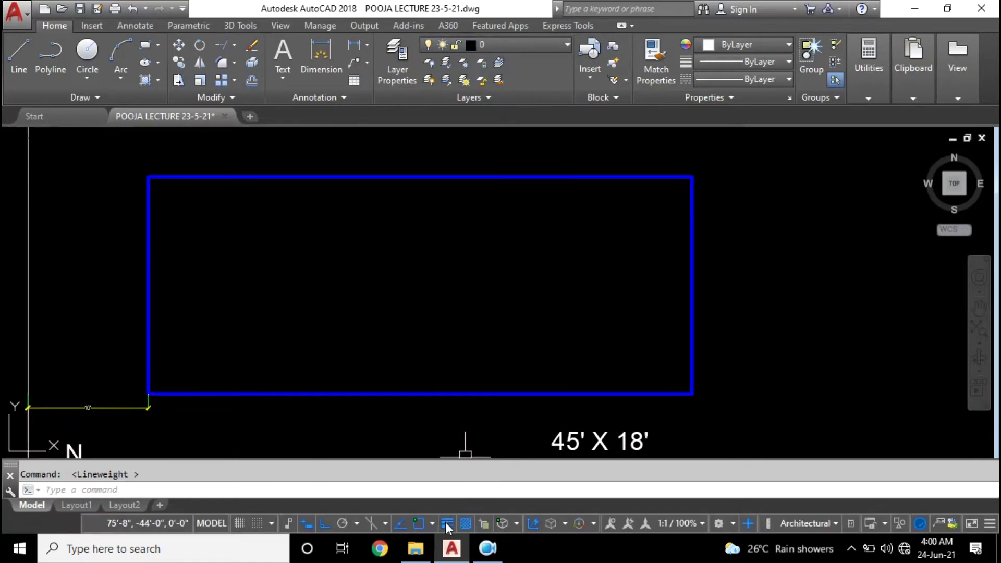
{"action": "left_click", "coordinate": [446, 523]}
{"action": "mouse_move", "coordinate": [521, 331]}
{"action": "middle_mouse_down"}
{"action": "mouse_move", "coordinate": [555, 280]}
{"action": "mouse_move", "coordinate": [573, 284]}
{"action": "mouse_move", "coordinate": [586, 263]}
{"action": "middle_mouse_up"}
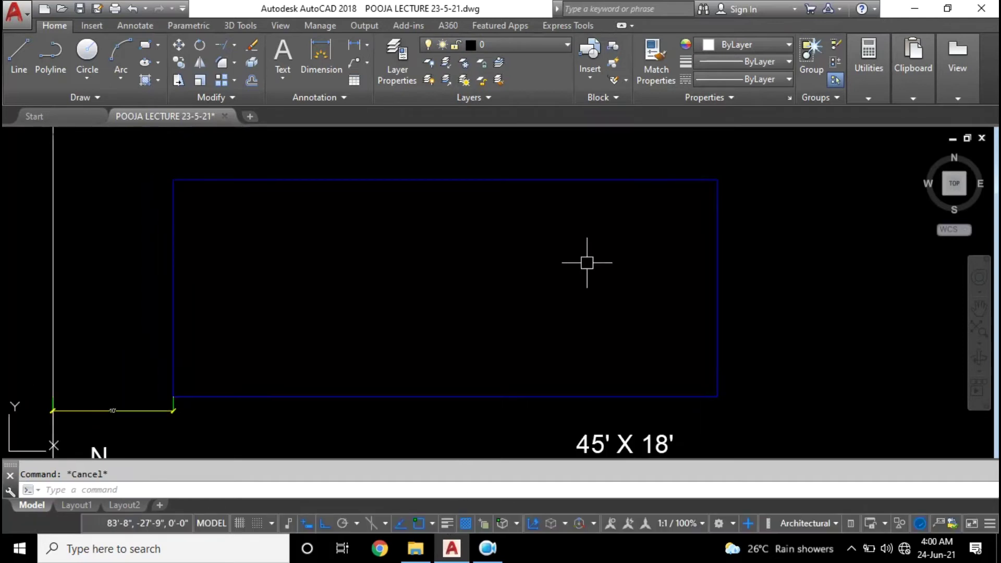
{"action": "middle_click_drag", "start_coordinate": [586, 302], "coordinate": [590, 275]}
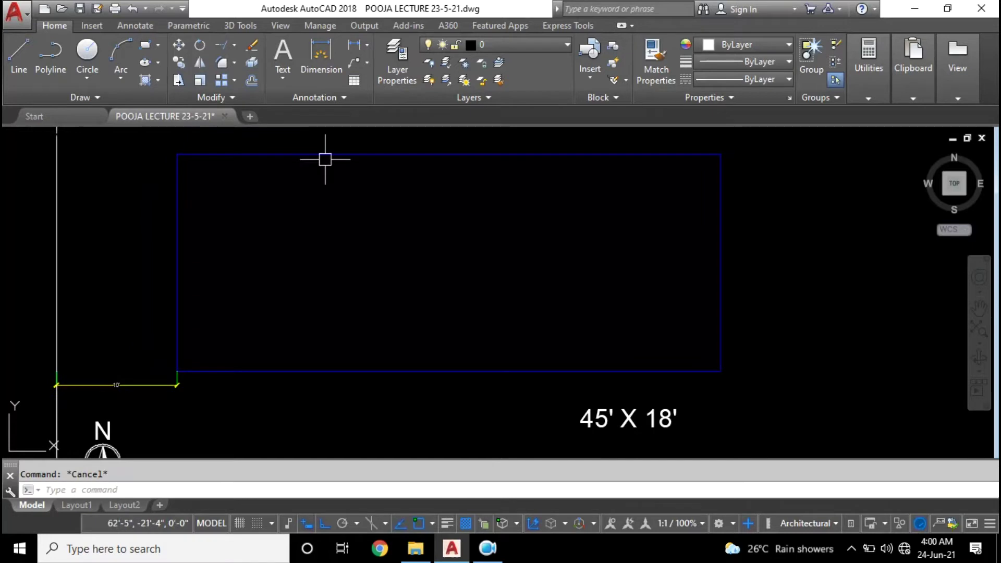
Window-select the blue wWALL plot outline rectangle
{"action": "left_click", "coordinate": [393, 156]}
{"action": "middle_click_drag", "start_coordinate": [436, 264], "coordinate": [420, 261]}
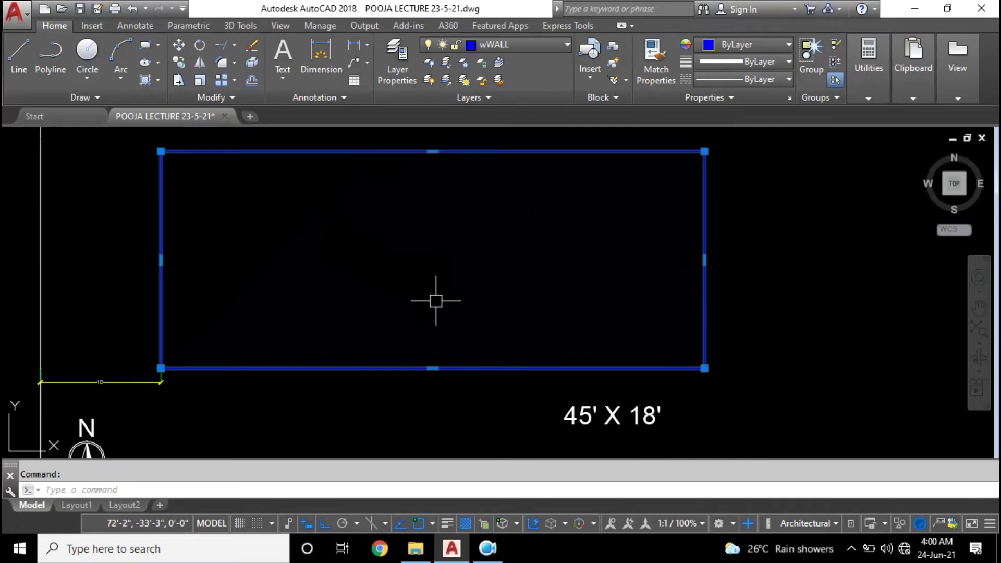
{"action": "mouse_move", "coordinate": [447, 293]}
{"action": "middle_mouse_down"}
{"action": "mouse_move", "coordinate": [457, 297]}
{"action": "mouse_move", "coordinate": [428, 294]}
{"action": "middle_mouse_up"}
{"action": "middle_click_drag", "start_coordinate": [525, 261], "coordinate": [532, 287]}
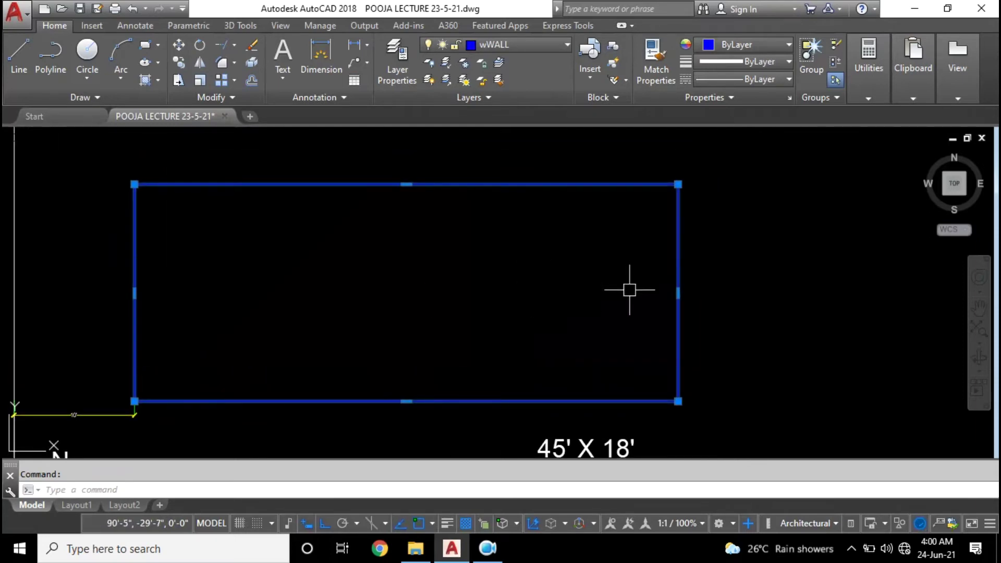
{"action": "key", "text": "Escape"}
{"action": "left_click", "coordinate": [677, 285]}
{"action": "left_click", "coordinate": [657, 271]}
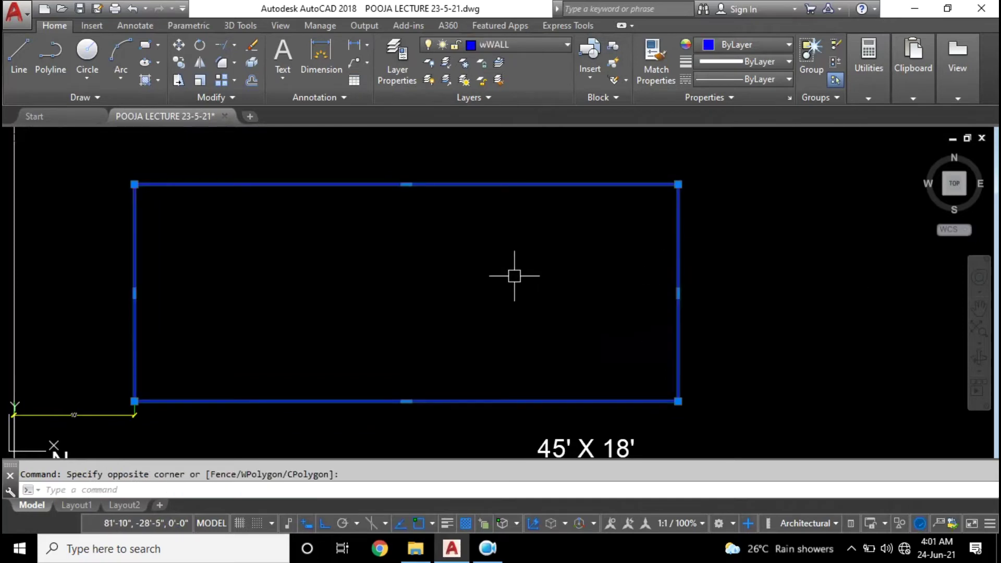
{"action": "middle_click_drag", "start_coordinate": [506, 275], "coordinate": [549, 260]}
{"action": "type", "text": "LI"}
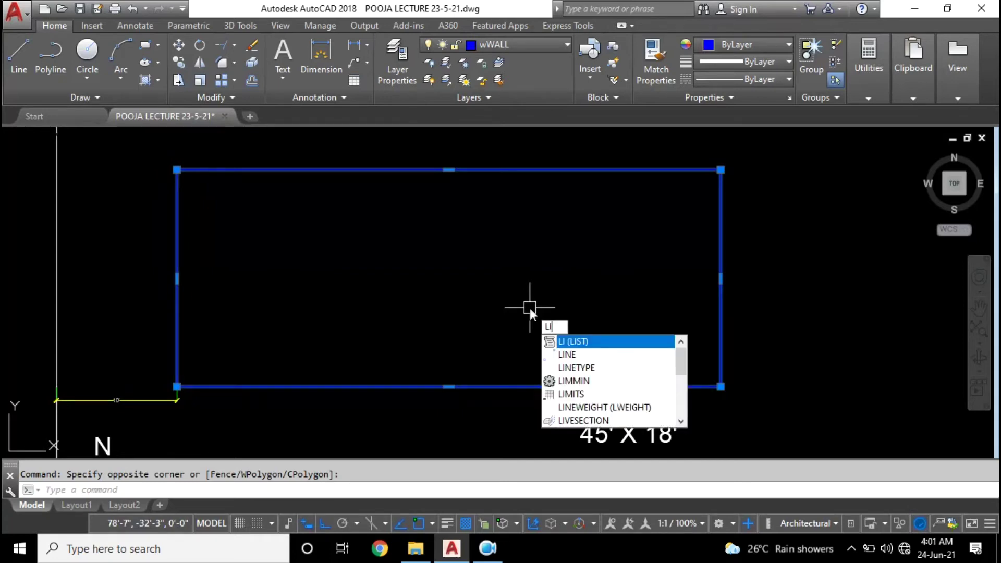
{"action": "key", "text": "Return"}
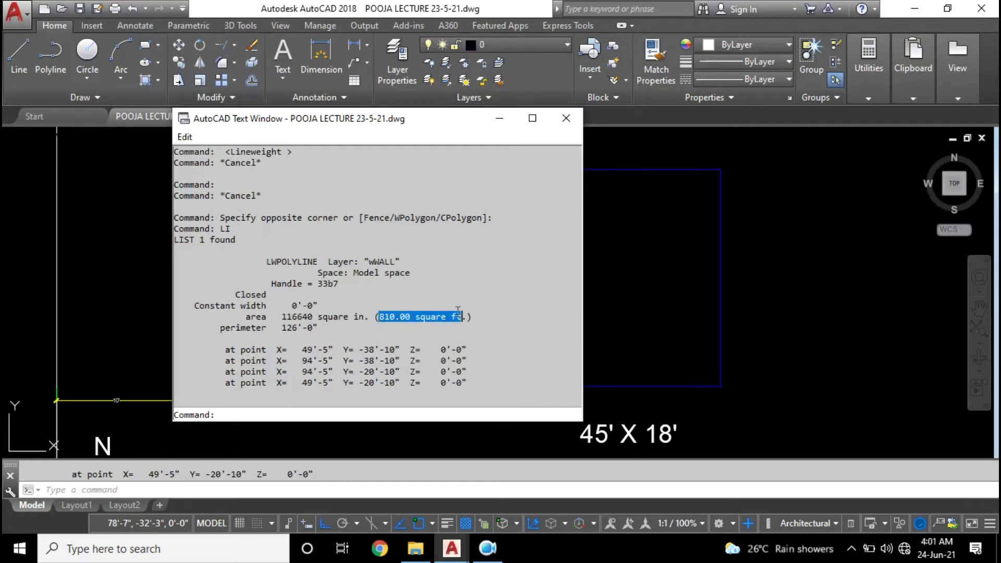
{"action": "left_click_drag", "start_coordinate": [375, 317], "coordinate": [436, 320]}
{"action": "key", "text": "F2"}
{"action": "scroll", "coordinate": [631, 418], "scroll_direction": "up", "scroll_amount": 3}
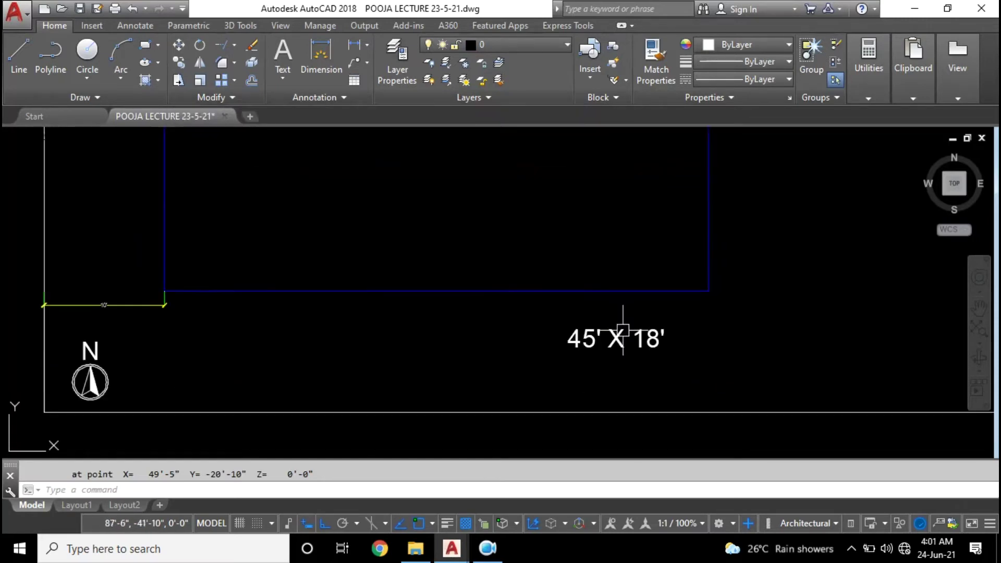
Add the line '(810.00 square ft.)' beneath the 45' X 18' label
{"action": "scroll", "coordinate": [620, 333], "scroll_direction": "up", "scroll_amount": 2}
{"action": "left_click", "coordinate": [616, 337]}
{"action": "double_click", "coordinate": [691, 342]}
{"action": "key", "text": "Return"}
{"action": "type", "text": "Area"}
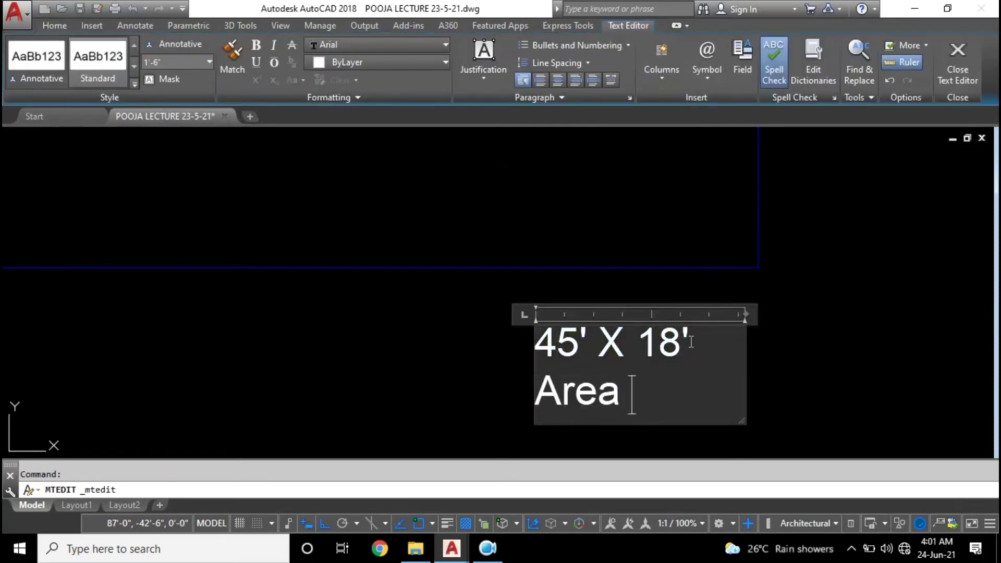
{"action": "key", "text": "Escape"}
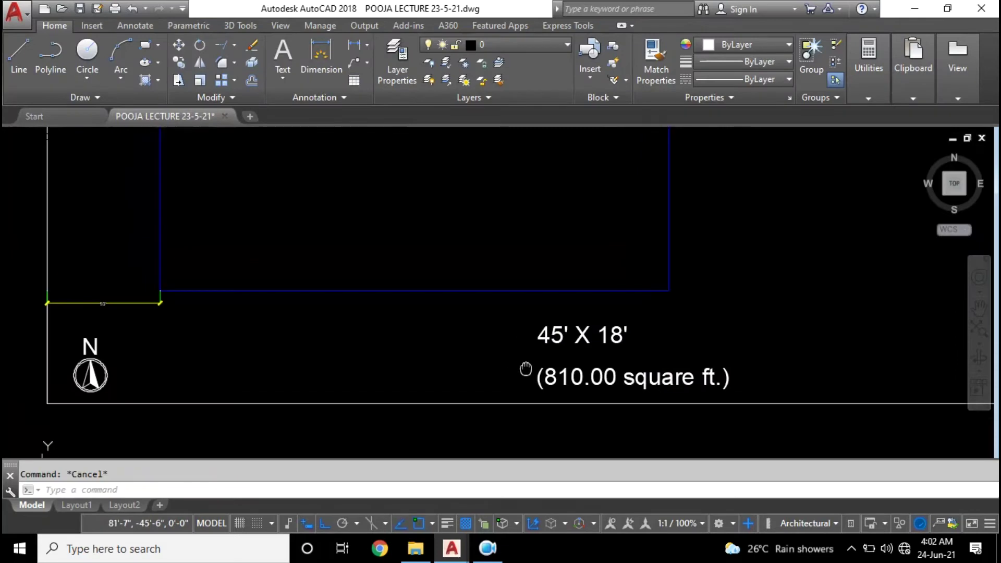
Move both label lines onto the TEXT layer
{"action": "left_click", "coordinate": [721, 320]}
{"action": "left_click", "coordinate": [562, 386]}
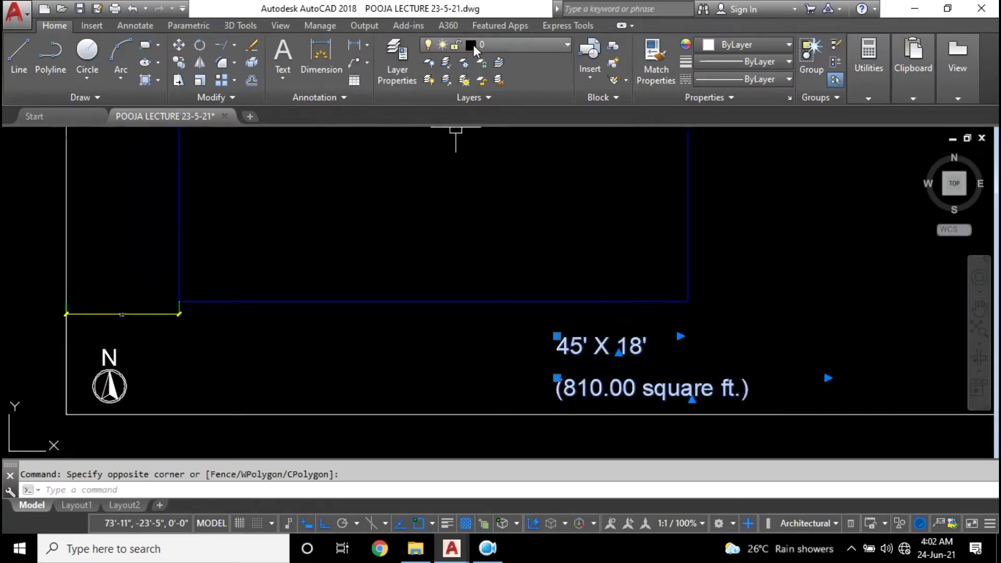
{"action": "left_click", "coordinate": [499, 46]}
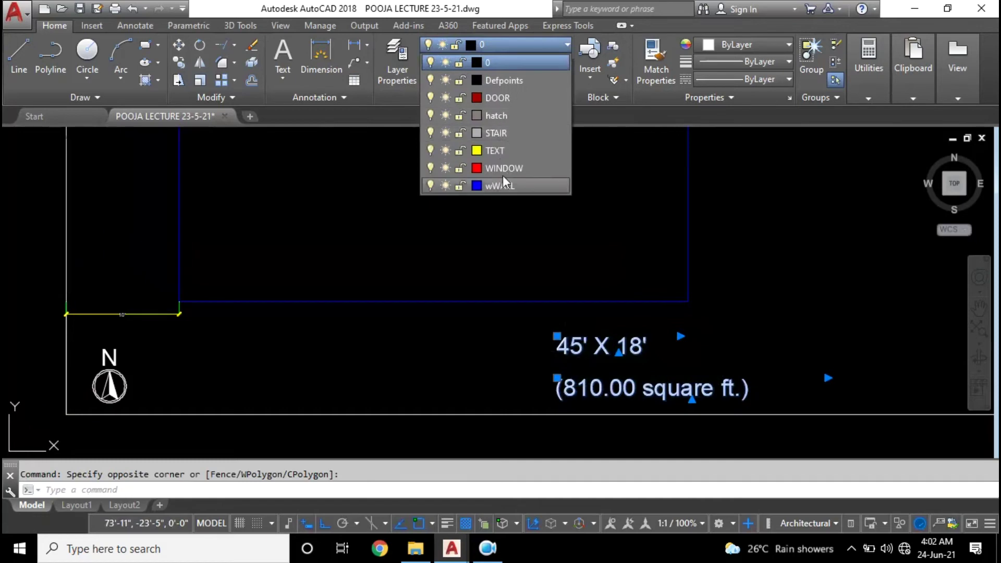
{"action": "left_click", "coordinate": [500, 150]}
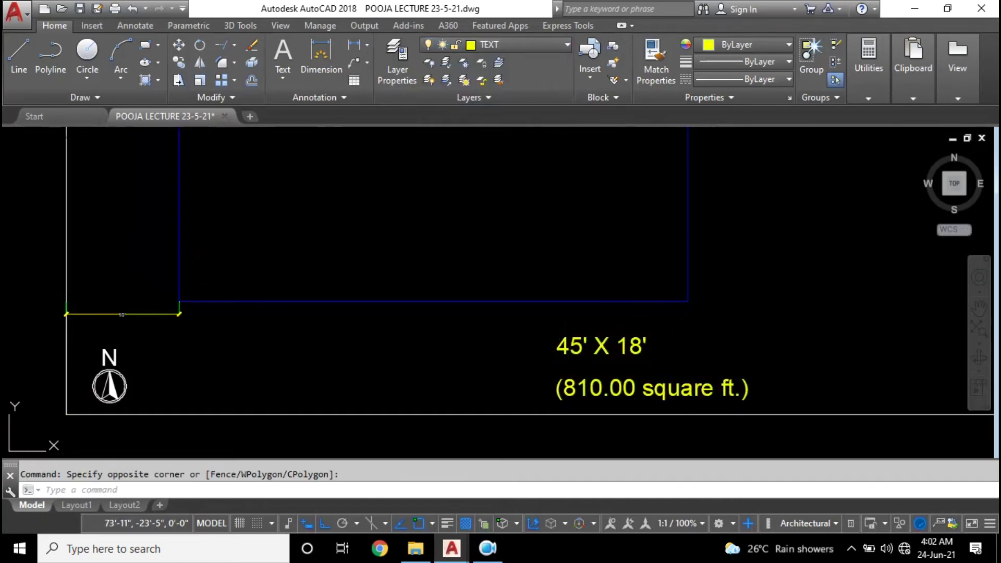
Turn off the TEXT layer to hide the labels
{"action": "left_click", "coordinate": [543, 44]}
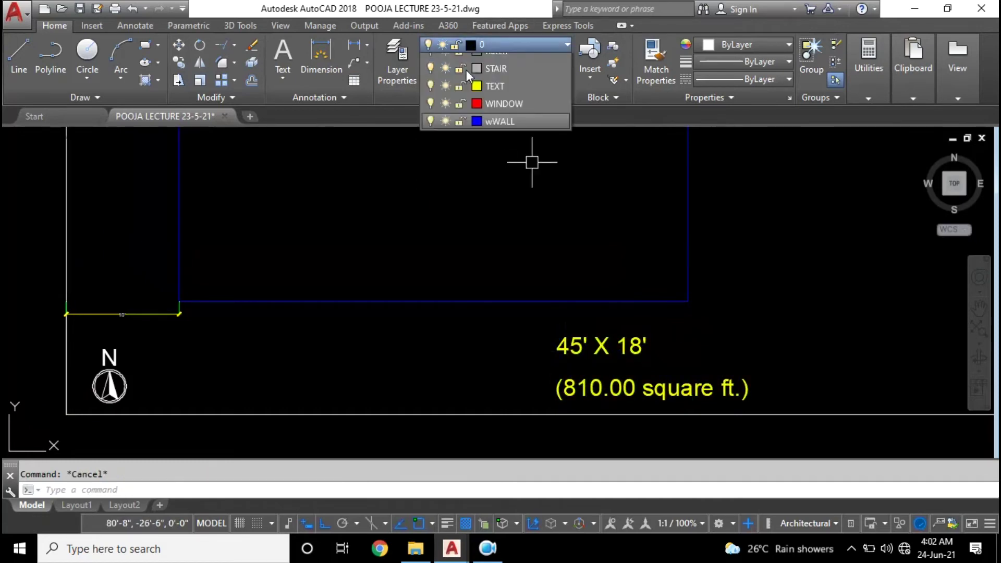
{"action": "left_click", "coordinate": [431, 149]}
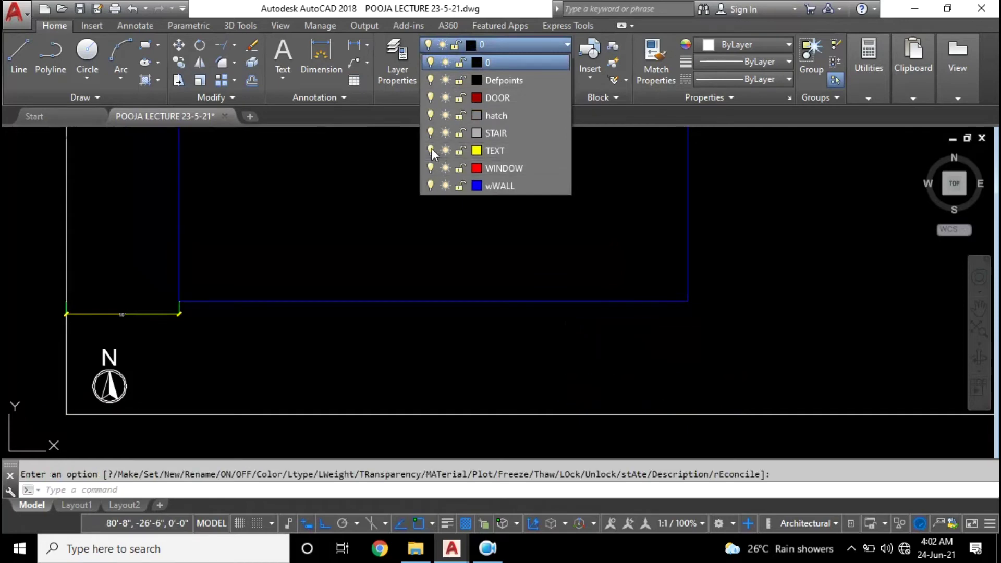
{"action": "mouse_move", "coordinate": [382, 288]}
{"action": "middle_mouse_down"}
{"action": "mouse_move", "coordinate": [432, 351]}
{"action": "mouse_move", "coordinate": [465, 342]}
{"action": "middle_mouse_up"}
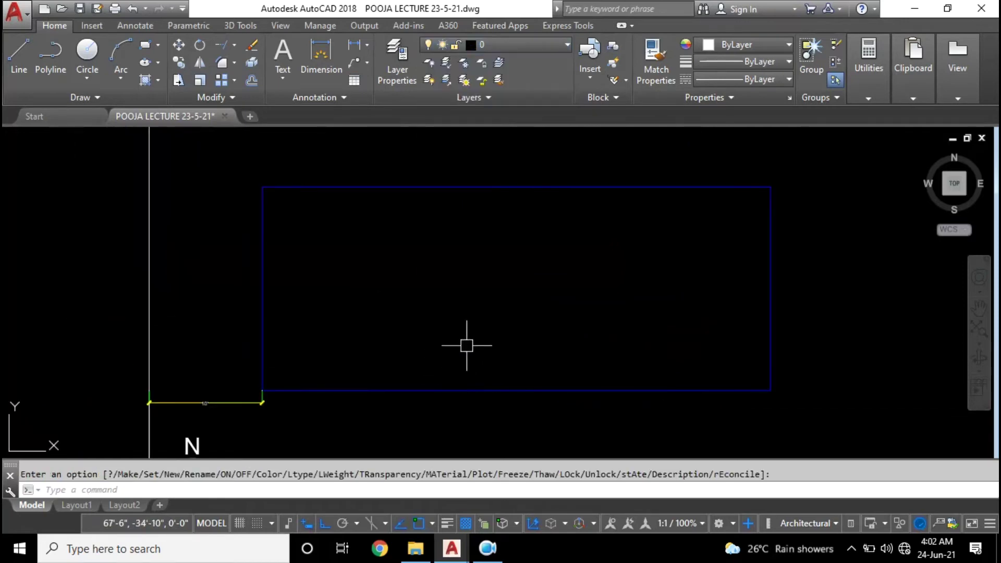
{"action": "key", "text": "Escape"}
{"action": "scroll", "coordinate": [449, 329], "scroll_direction": "up", "scroll_amount": 2}
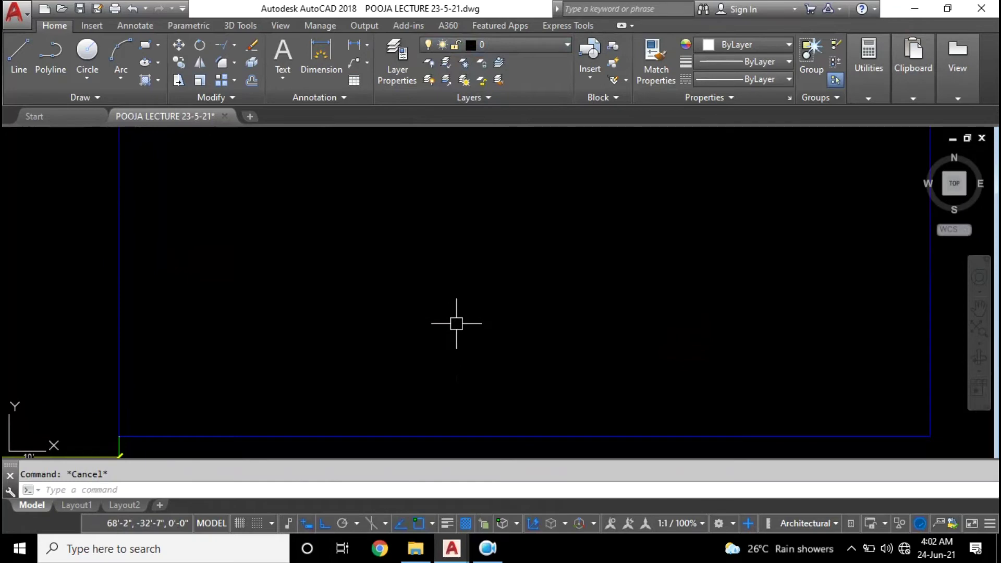
{"action": "middle_click_drag", "start_coordinate": [467, 313], "coordinate": [378, 349]}
Offset the plot rectangle 9" inward to create the inner wall outline
{"action": "scroll", "coordinate": [604, 289], "scroll_direction": "down", "scroll_amount": 2}
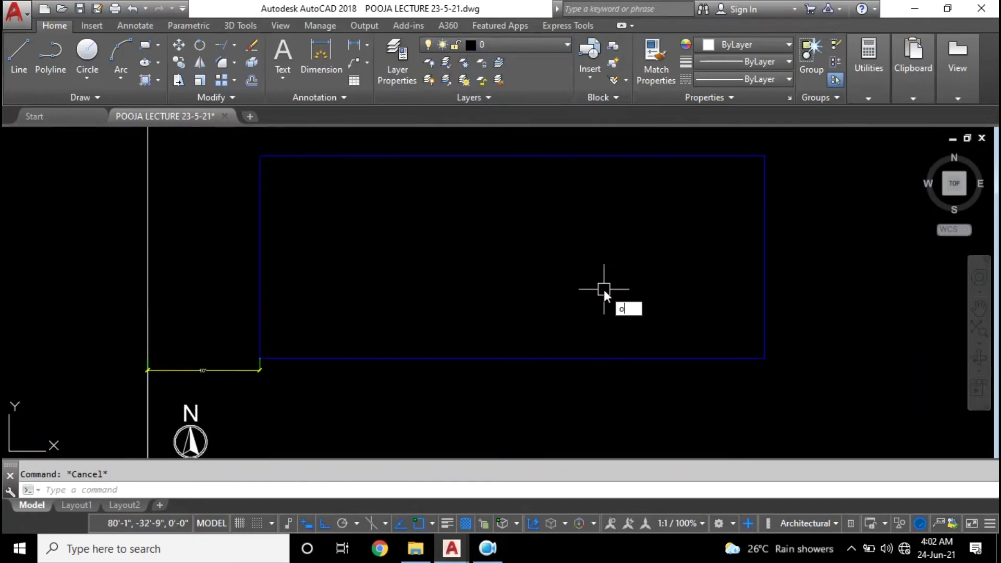
{"action": "key", "text": "Return"}
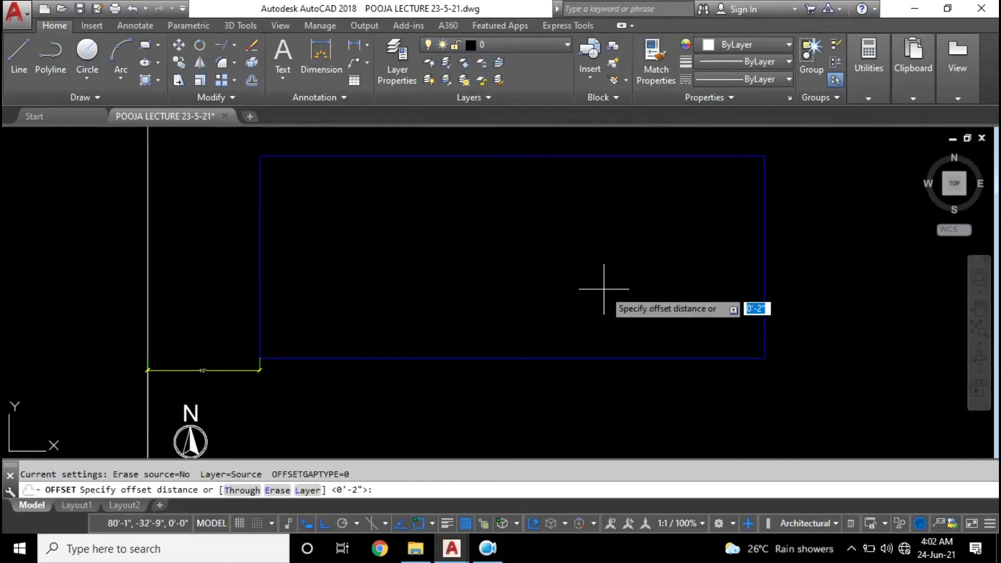
{"action": "type", "text": "\""}
{"action": "key", "text": "Return"}
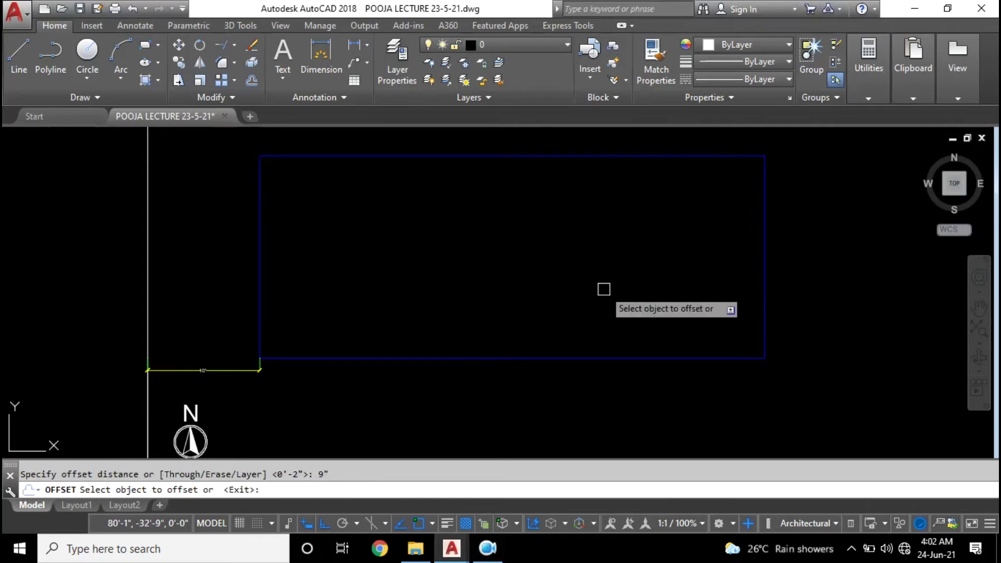
{"action": "left_click", "coordinate": [579, 156]}
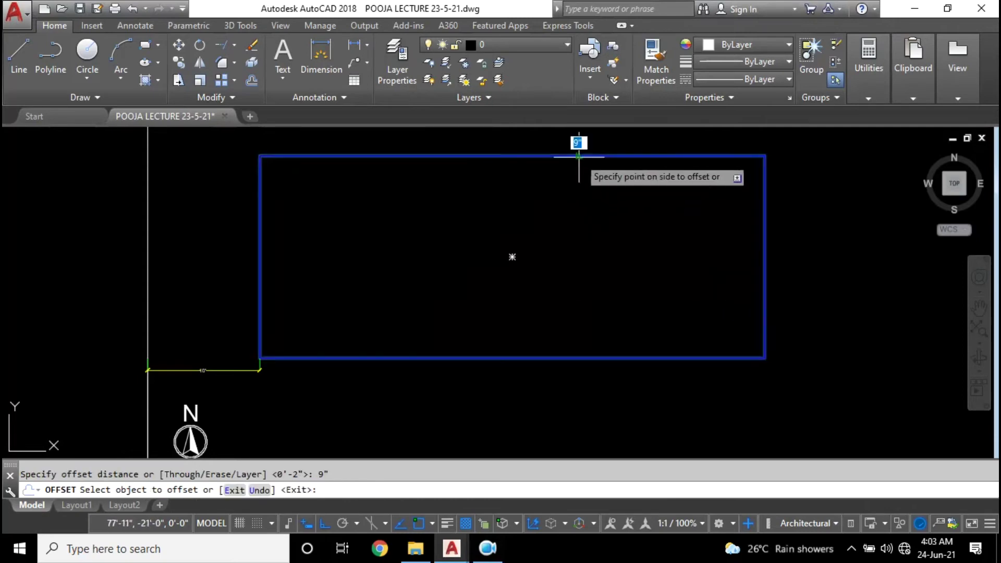
{"action": "left_click", "coordinate": [456, 244]}
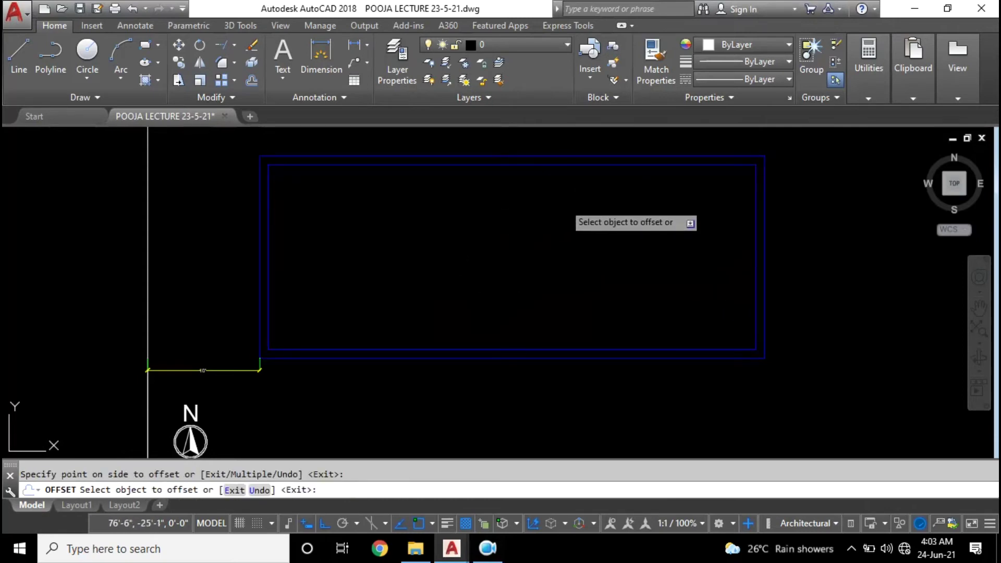
{"action": "key", "text": "ctrl+z"}
{"action": "left_click", "coordinate": [556, 155]}
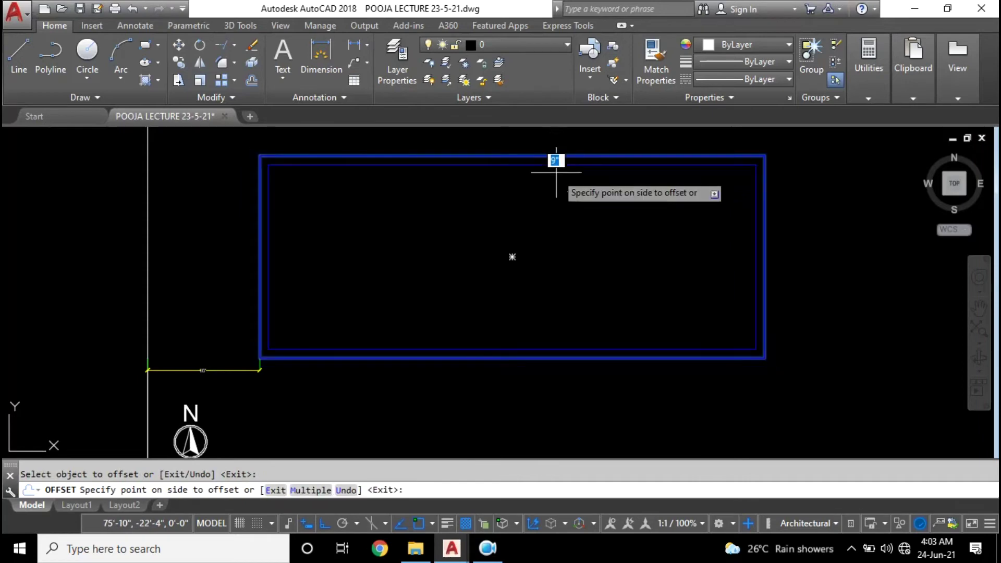
{"action": "left_click", "coordinate": [551, 200]}
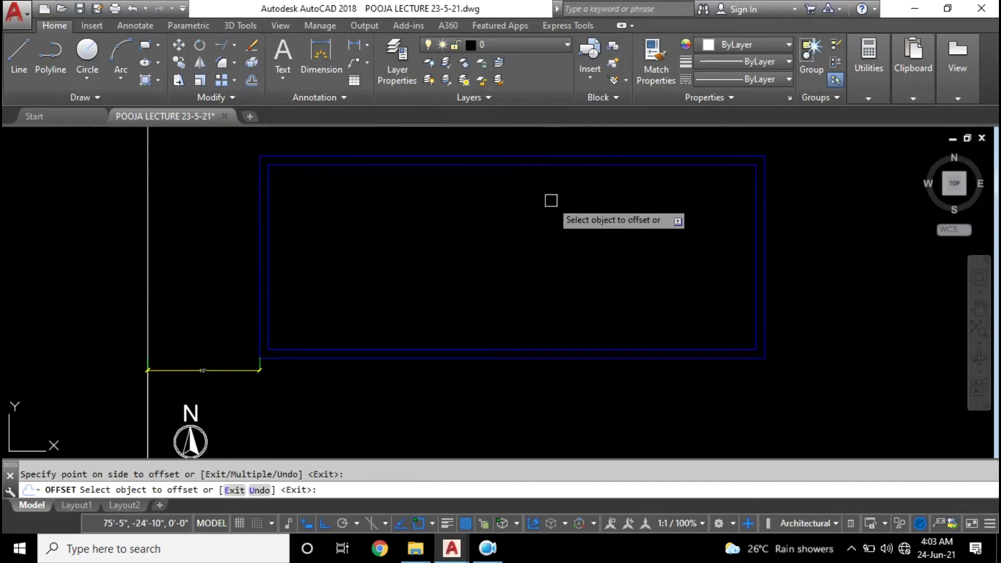
{"action": "key", "text": "Escape"}
{"action": "mouse_move", "coordinate": [529, 261]}
{"action": "middle_mouse_down"}
{"action": "mouse_move", "coordinate": [502, 267]}
{"action": "mouse_move", "coordinate": [500, 286]}
{"action": "middle_mouse_up"}
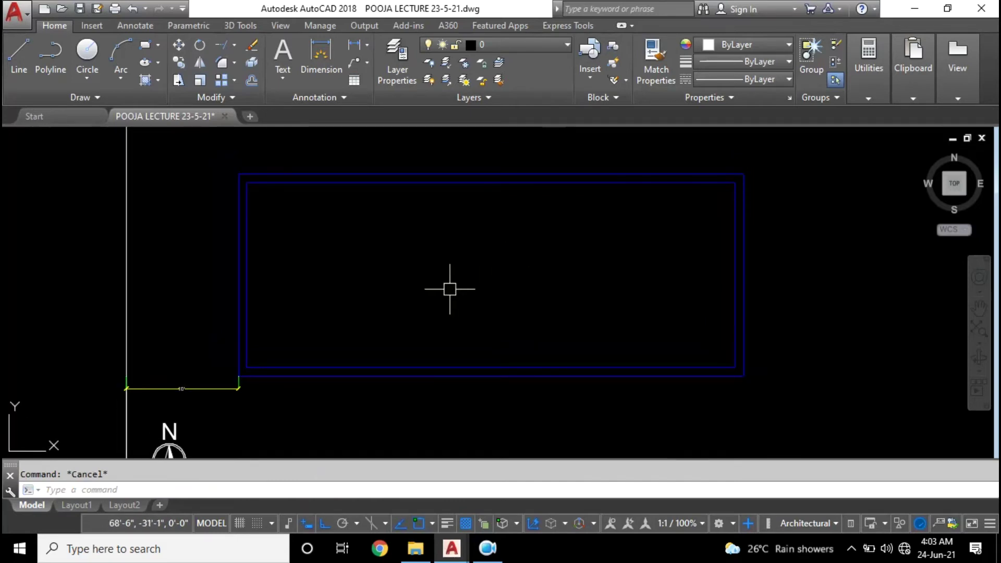
{"action": "middle_click_drag", "start_coordinate": [449, 286], "coordinate": [461, 289]}
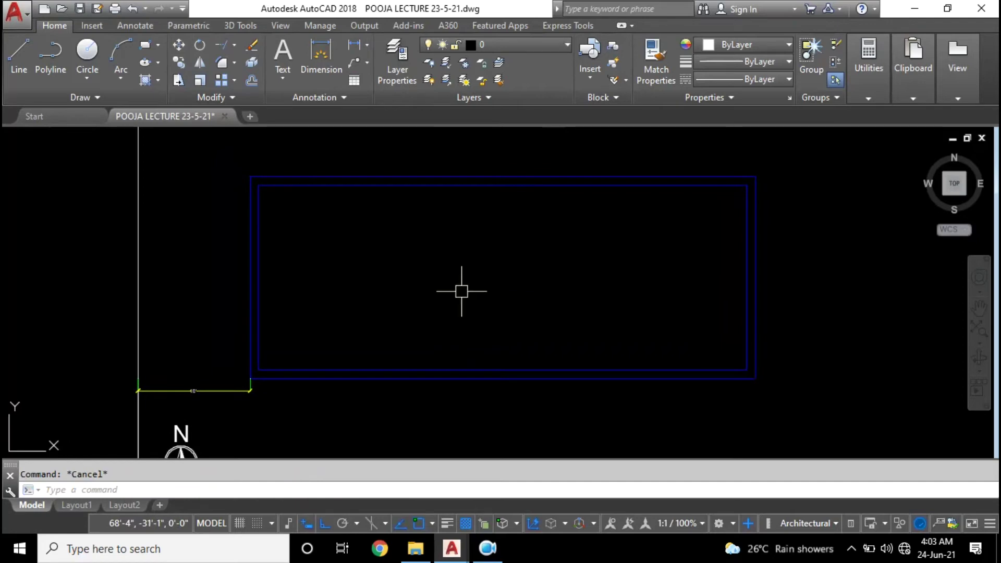
{"action": "mouse_move", "coordinate": [505, 291]}
{"action": "middle_mouse_down"}
{"action": "mouse_move", "coordinate": [374, 293]}
{"action": "mouse_move", "coordinate": [458, 286]}
{"action": "mouse_move", "coordinate": [384, 287]}
{"action": "middle_mouse_up"}
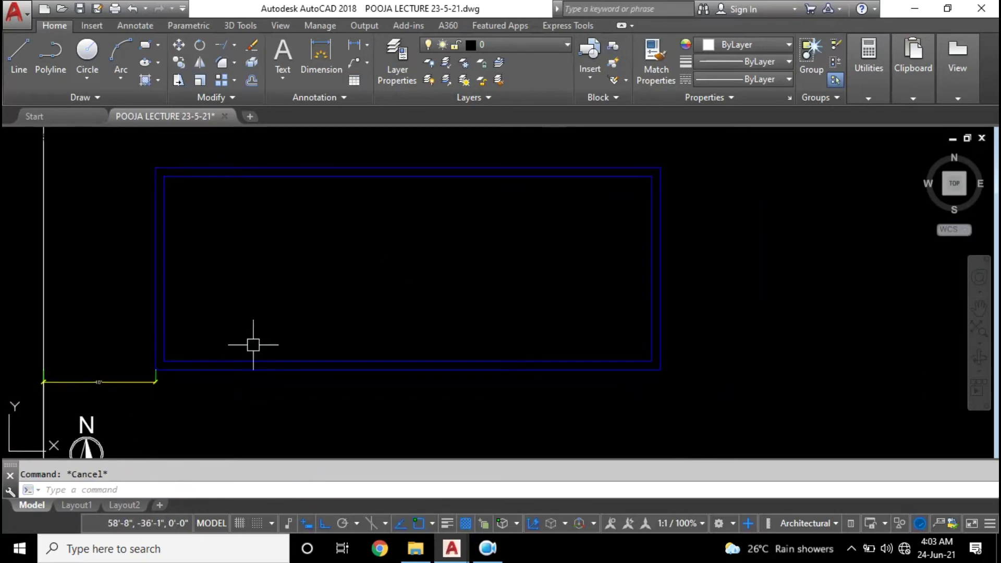
Dimension the 9" wall thickness between the inner and outer top-left corners
{"action": "left_click", "coordinate": [358, 44]}
{"action": "left_click", "coordinate": [501, 49]}
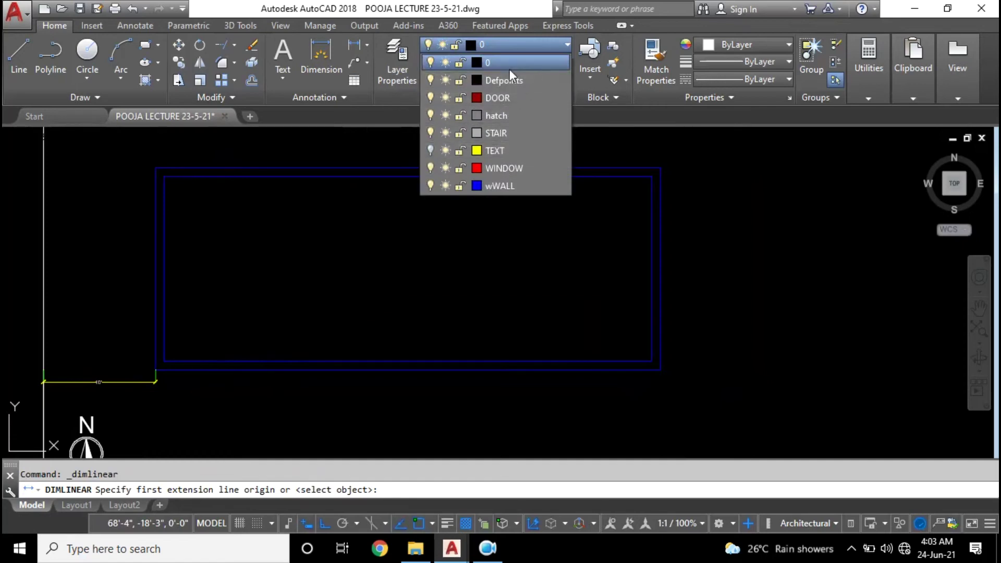
{"action": "left_click", "coordinate": [510, 42]}
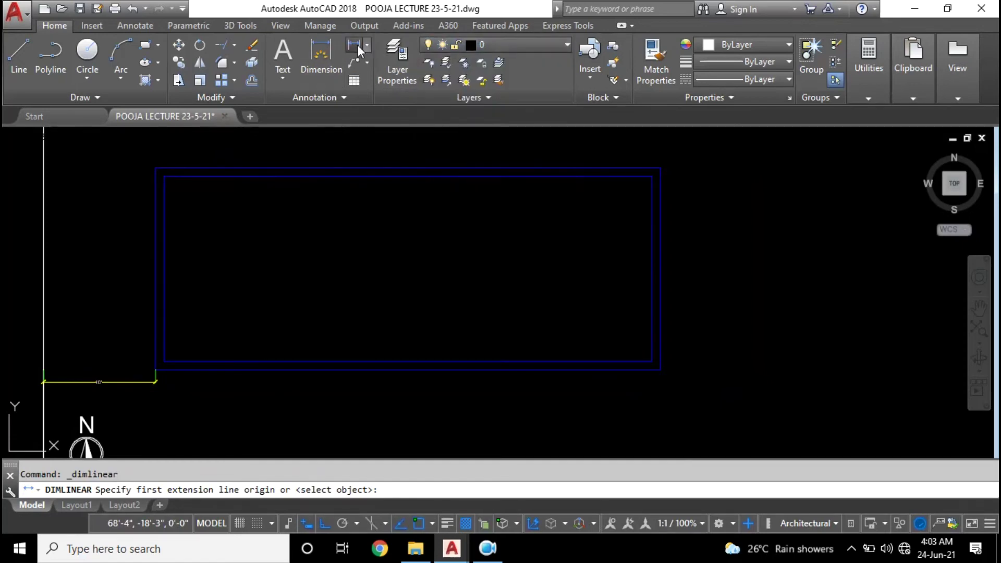
{"action": "left_click", "coordinate": [164, 177]}
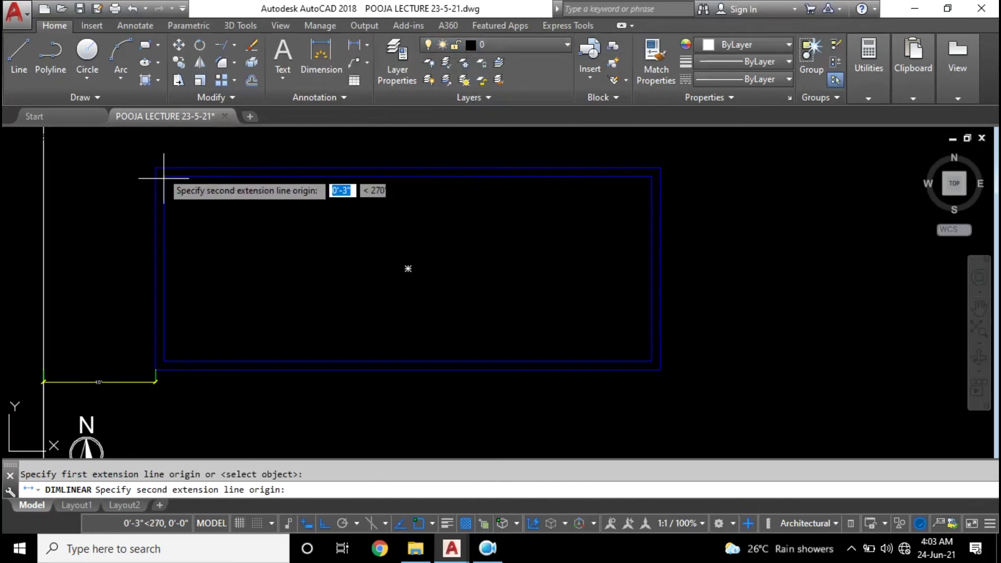
{"action": "left_click", "coordinate": [155, 168]}
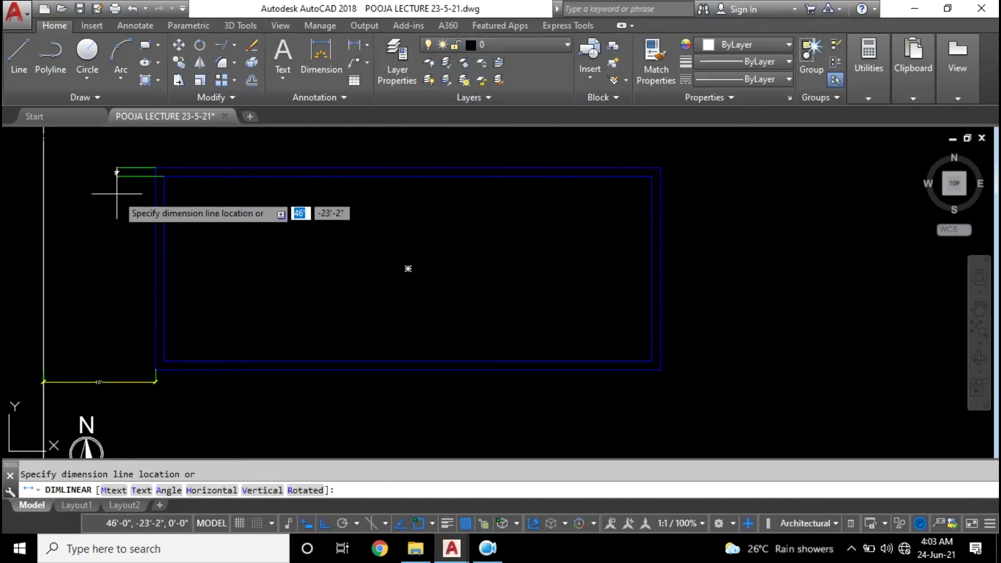
{"action": "left_click", "coordinate": [121, 173]}
Pan and zoom around the plan, then bring up the layer list
{"action": "scroll", "coordinate": [123, 175], "scroll_direction": "up", "scroll_amount": 4}
{"action": "scroll", "coordinate": [124, 176], "scroll_direction": "up", "scroll_amount": 4}
{"action": "middle_click_drag", "start_coordinate": [123, 176], "coordinate": [116, 222]}
{"action": "key", "text": "Escape"}
{"action": "middle_click_drag", "start_coordinate": [200, 226], "coordinate": [149, 224]}
{"action": "scroll", "coordinate": [148, 214], "scroll_direction": "down", "scroll_amount": 2}
{"action": "middle_click_drag", "start_coordinate": [416, 237], "coordinate": [362, 230]}
{"action": "scroll", "coordinate": [362, 230], "scroll_direction": "down", "scroll_amount": 2}
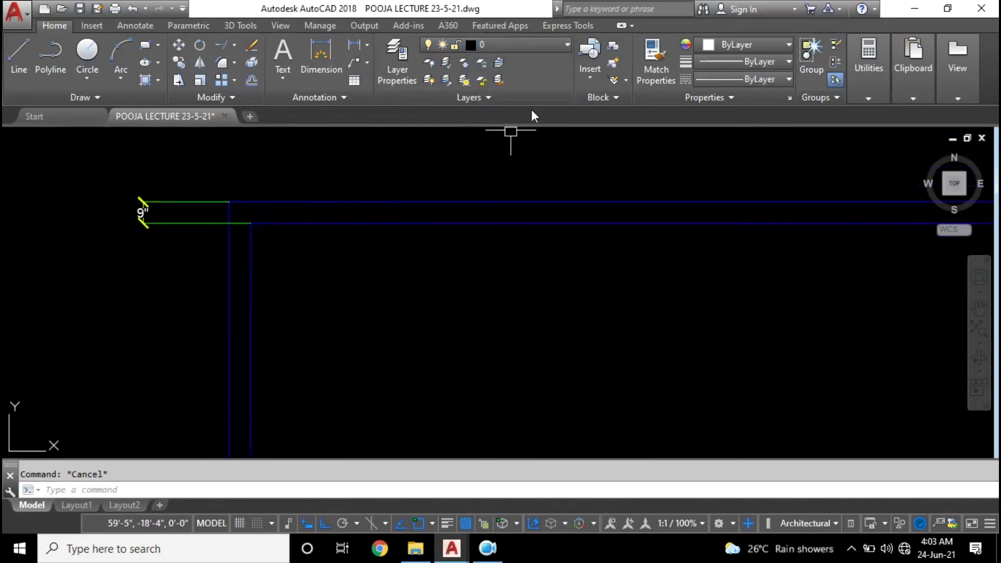
{"action": "left_click", "coordinate": [549, 45]}
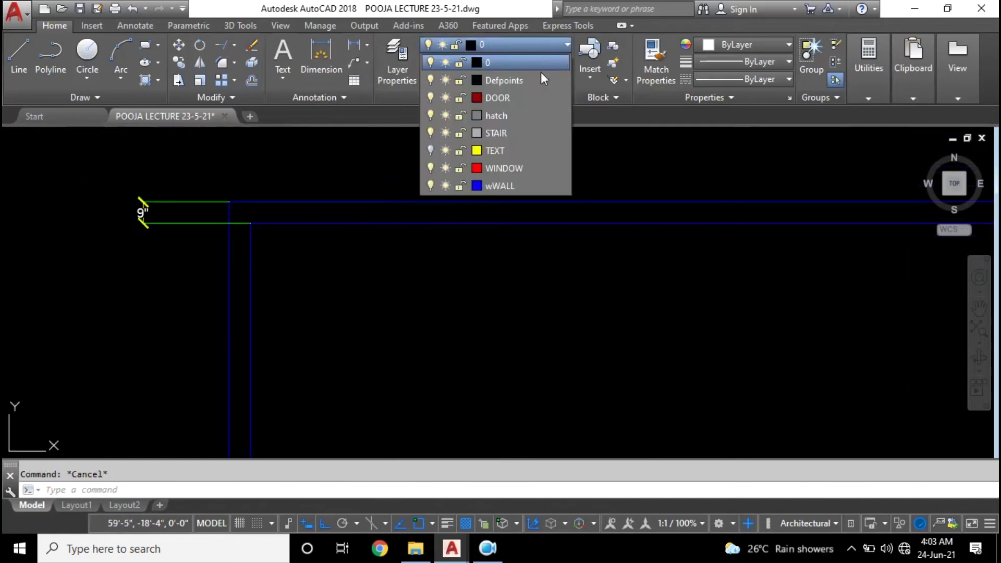
Choose wWALL from the layer list and pan around the wall outline
{"action": "left_click", "coordinate": [519, 182]}
{"action": "scroll", "coordinate": [543, 253], "scroll_direction": "up", "scroll_amount": 5}
{"action": "scroll", "coordinate": [479, 259], "scroll_direction": "up", "scroll_amount": 3}
{"action": "mouse_move", "coordinate": [506, 250]}
{"action": "middle_mouse_down"}
{"action": "mouse_move", "coordinate": [625, 299]}
{"action": "mouse_move", "coordinate": [610, 290]}
{"action": "middle_mouse_up"}
{"action": "scroll", "coordinate": [605, 292], "scroll_direction": "down", "scroll_amount": 2}
{"action": "scroll", "coordinate": [496, 348], "scroll_direction": "up", "scroll_amount": 2}
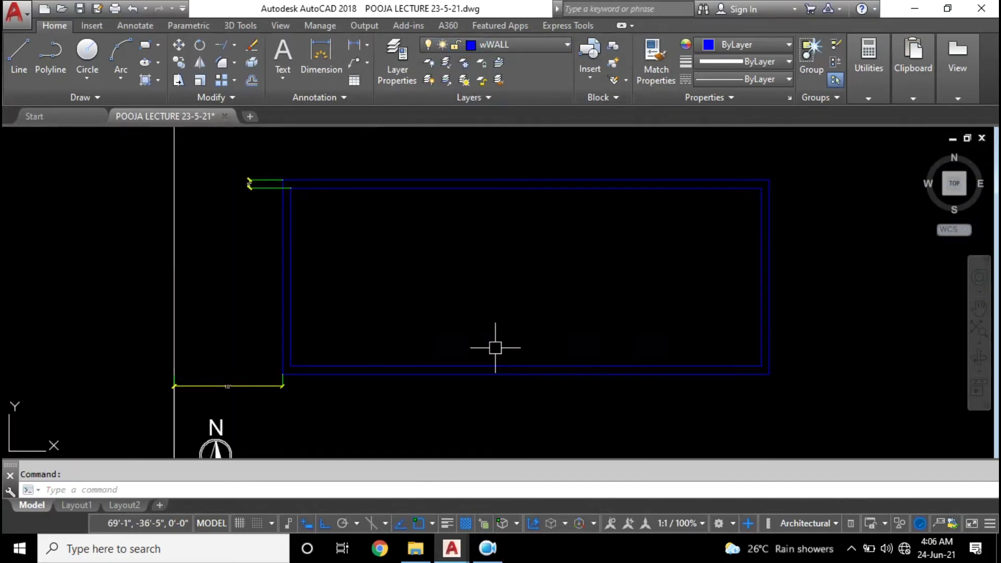
{"action": "scroll", "coordinate": [495, 348], "scroll_direction": "up", "scroll_amount": 2}
{"action": "scroll", "coordinate": [495, 342], "scroll_direction": "down", "scroll_amount": 4}
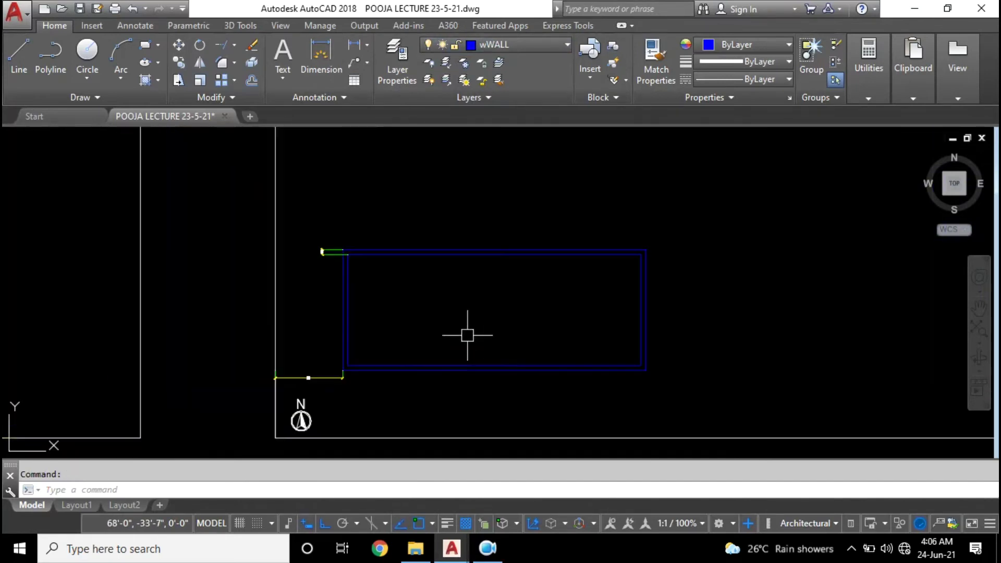
{"action": "scroll", "coordinate": [490, 316], "scroll_direction": "up", "scroll_amount": 2}
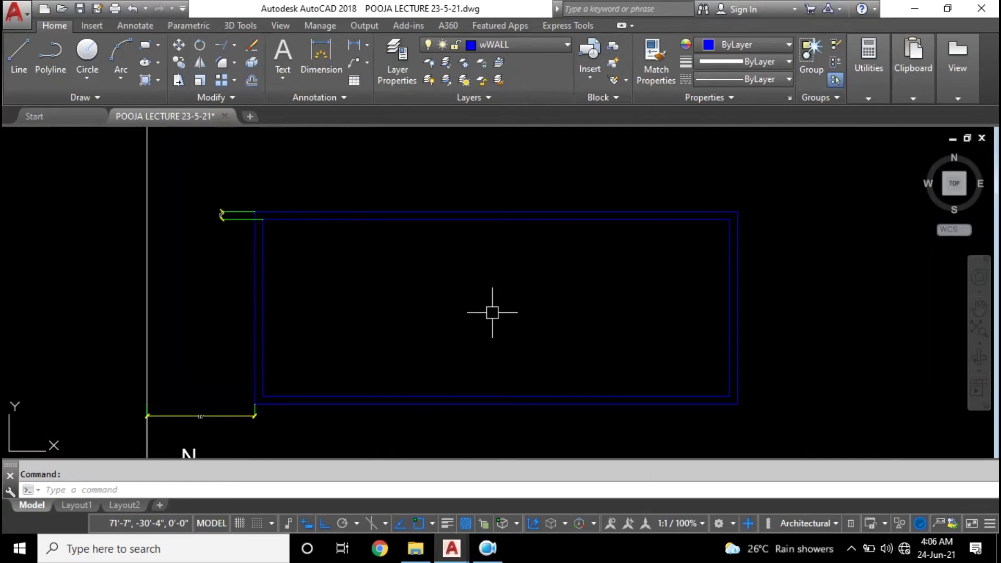
{"action": "scroll", "coordinate": [493, 313], "scroll_direction": "up", "scroll_amount": 1}
{"action": "scroll", "coordinate": [501, 297], "scroll_direction": "down", "scroll_amount": 1}
{"action": "middle_click_drag", "start_coordinate": [512, 306], "coordinate": [513, 294]}
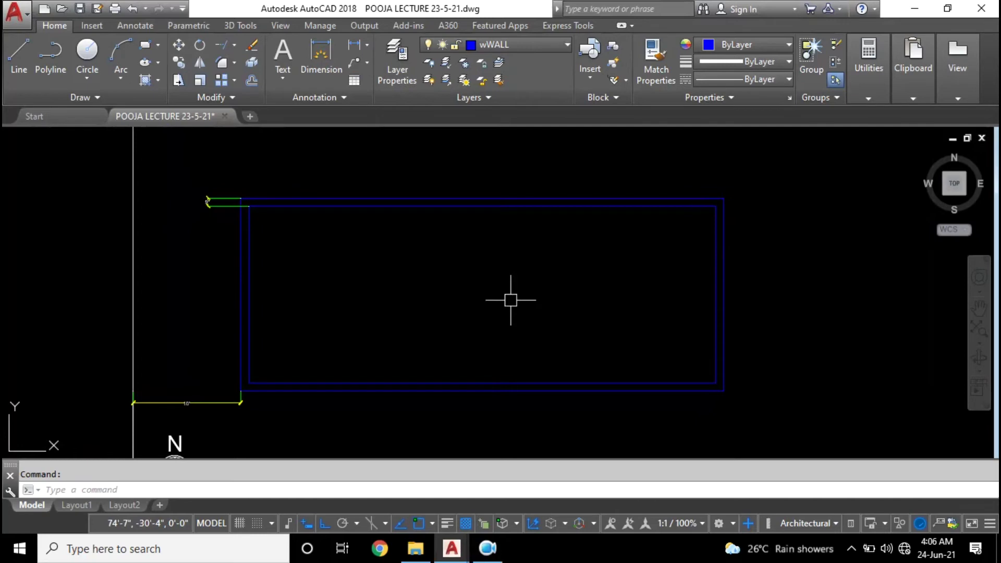
{"action": "middle_click_drag", "start_coordinate": [502, 300], "coordinate": [450, 284]}
{"action": "scroll", "coordinate": [449, 286], "scroll_direction": "down", "scroll_amount": 4}
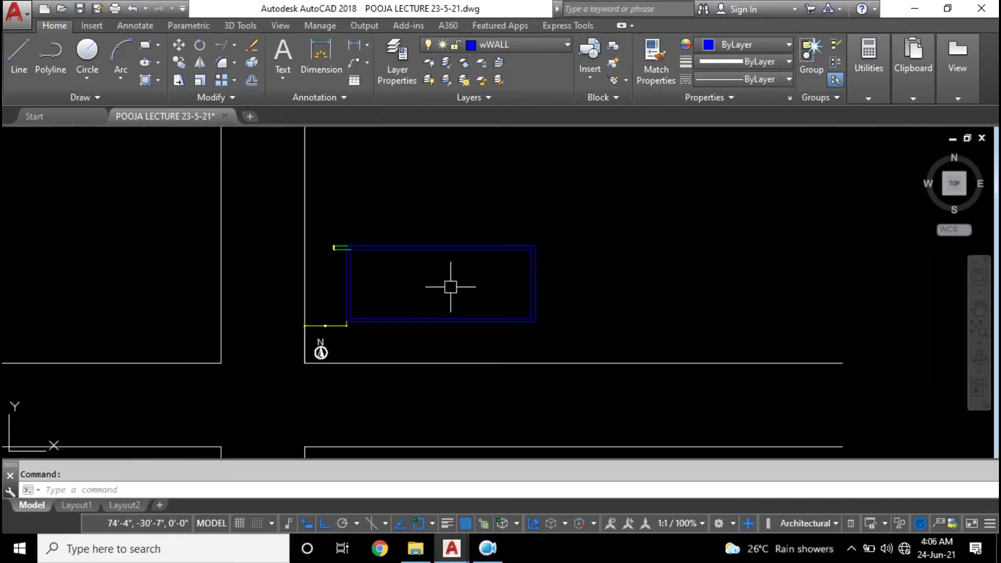
{"action": "scroll", "coordinate": [443, 285], "scroll_direction": "up", "scroll_amount": 2}
Reframe the plan and select the inner wall rectangle
{"action": "left_click", "coordinate": [259, 192]}
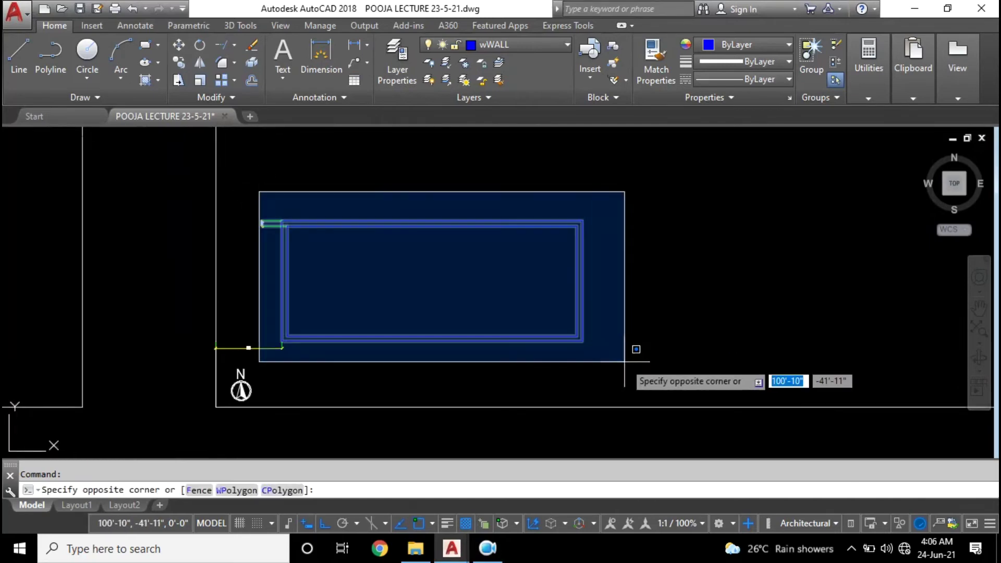
{"action": "key", "text": "Escape"}
{"action": "scroll", "coordinate": [459, 269], "scroll_direction": "down", "scroll_amount": 2}
{"action": "scroll", "coordinate": [449, 271], "scroll_direction": "up", "scroll_amount": 2}
{"action": "mouse_move", "coordinate": [449, 270]}
{"action": "middle_mouse_down"}
{"action": "mouse_move", "coordinate": [426, 320]}
{"action": "mouse_move", "coordinate": [369, 315]}
{"action": "mouse_move", "coordinate": [495, 302]}
{"action": "mouse_move", "coordinate": [442, 287]}
{"action": "middle_mouse_up"}
{"action": "scroll", "coordinate": [412, 329], "scroll_direction": "up", "scroll_amount": 2}
{"action": "key", "text": "Escape"}
{"action": "middle_click_drag", "start_coordinate": [406, 323], "coordinate": [405, 320]}
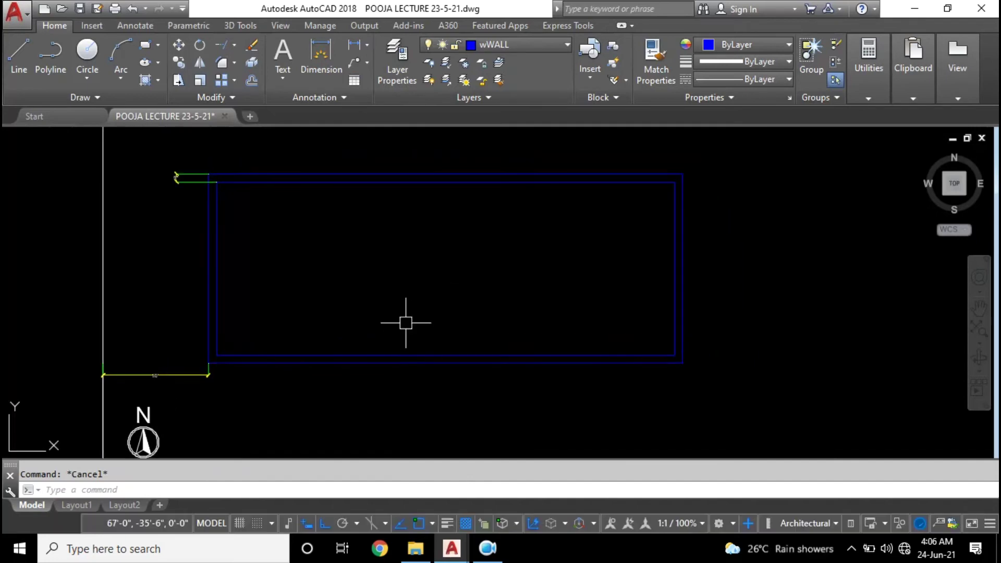
{"action": "scroll", "coordinate": [313, 289], "scroll_direction": "up", "scroll_amount": 2}
{"action": "middle_click_drag", "start_coordinate": [313, 289], "coordinate": [340, 315]}
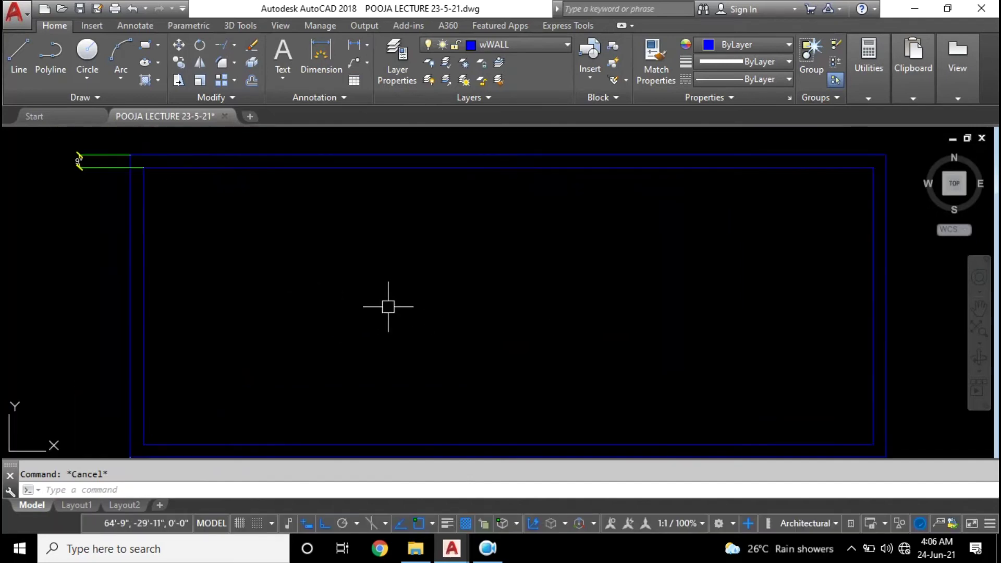
{"action": "left_click", "coordinate": [343, 169]}
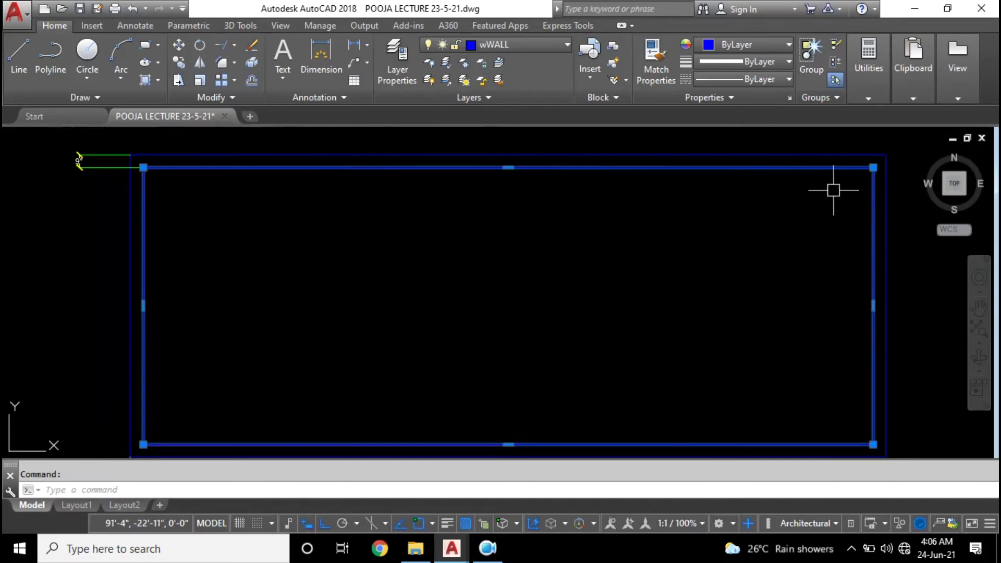
Explode the inner wall rectangle into separate lines
{"action": "scroll", "coordinate": [429, 274], "scroll_direction": "down", "scroll_amount": 2}
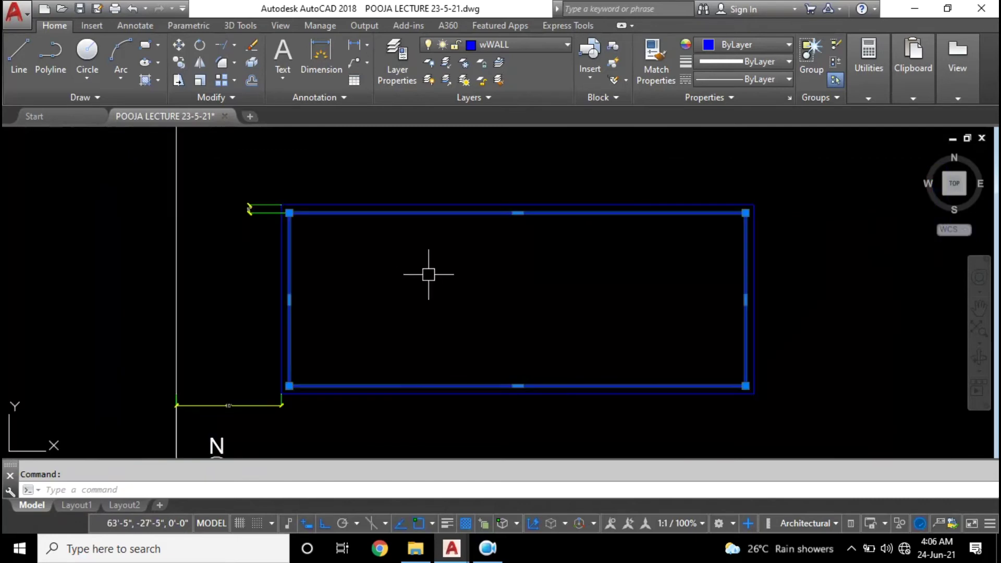
{"action": "left_click", "coordinate": [255, 64]}
{"action": "left_click", "coordinate": [377, 211]}
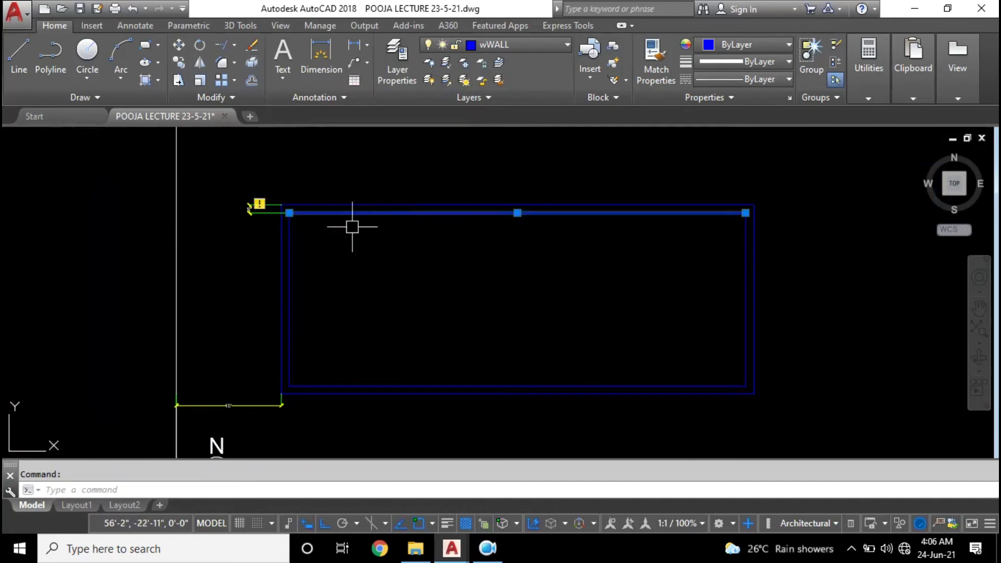
{"action": "left_click", "coordinate": [293, 261]}
{"action": "key", "text": "Escape"}
{"action": "middle_click_drag", "start_coordinate": [480, 259], "coordinate": [446, 233]}
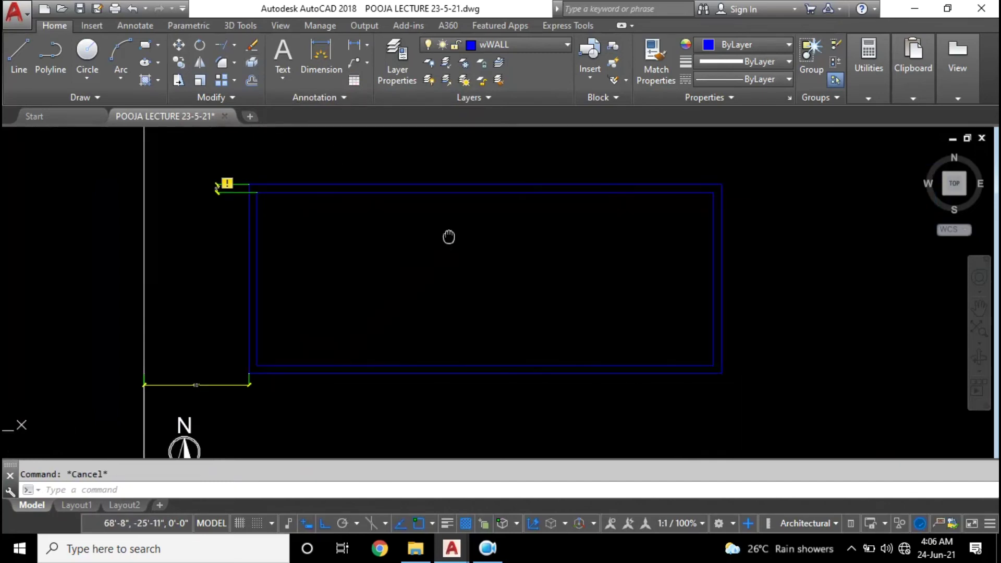
Start the OFFSET command, cancelling stray selection windows and restarting it
{"action": "type", "text": "o"}
{"action": "key", "text": "Return"}
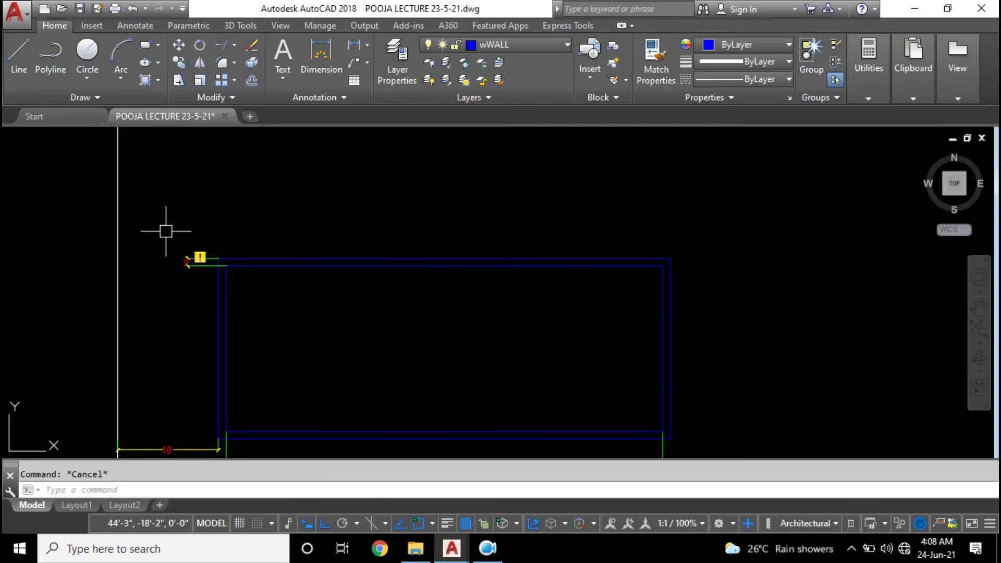
{"action": "left_click", "coordinate": [166, 231]}
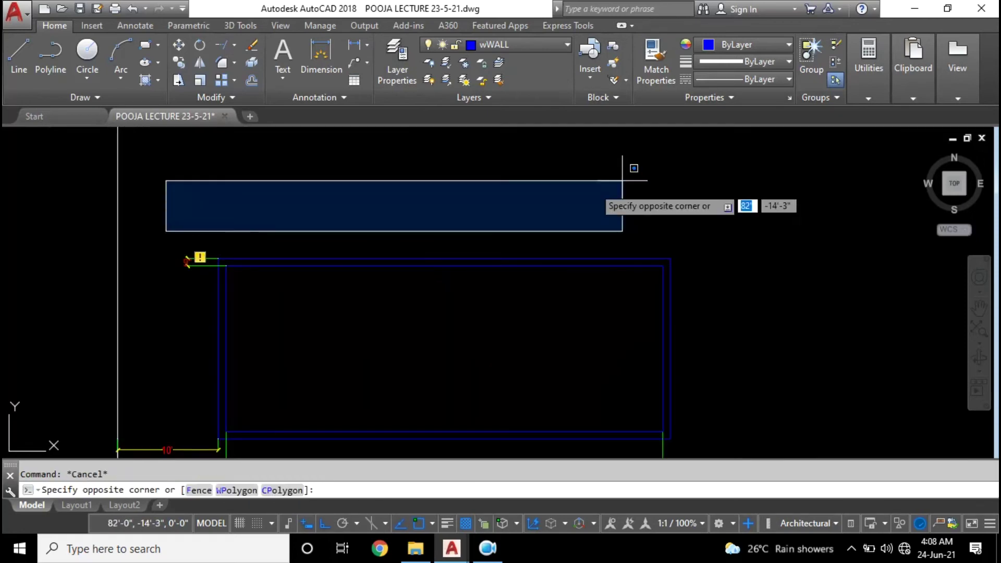
{"action": "left_click", "coordinate": [712, 159]}
{"action": "scroll", "coordinate": [690, 198], "scroll_direction": "down", "scroll_amount": 4}
{"action": "left_click", "coordinate": [793, 310]}
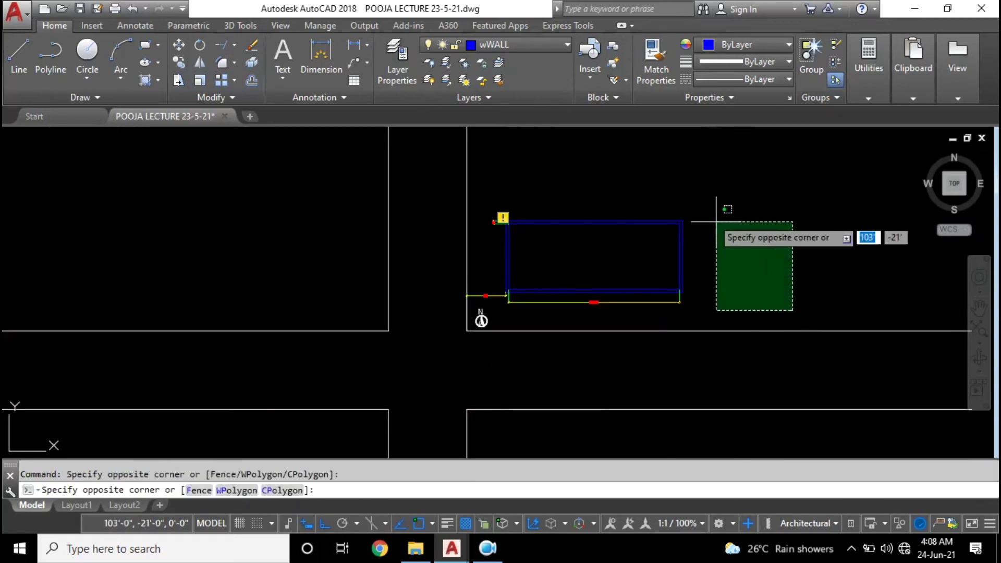
{"action": "key", "text": "Escape"}
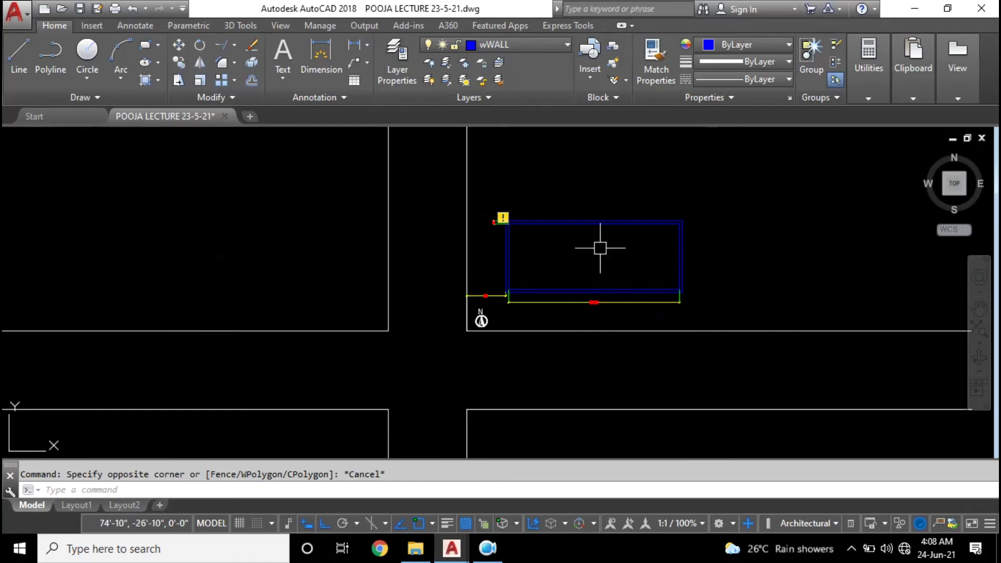
{"action": "scroll", "coordinate": [665, 245], "scroll_direction": "up", "scroll_amount": 2}
{"action": "scroll", "coordinate": [665, 245], "scroll_direction": "up", "scroll_amount": 2}
{"action": "key", "text": "Escape"}
{"action": "type", "text": "o"}
{"action": "key", "text": "Return"}
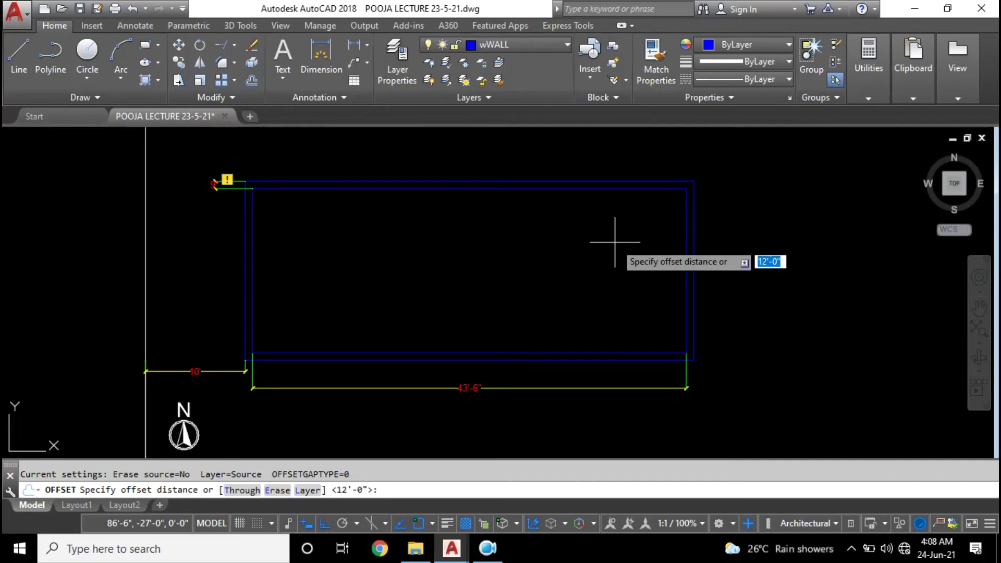
Offset the inner right wall line 2'-6" left, then the new line 6" further
{"action": "type", "text": "2.5'"}
{"action": "key", "text": "Return"}
{"action": "left_click", "coordinate": [686, 264]}
{"action": "left_click", "coordinate": [639, 259]}
{"action": "scroll", "coordinate": [632, 257], "scroll_direction": "up", "scroll_amount": 2}
{"action": "left_click", "coordinate": [667, 237]}
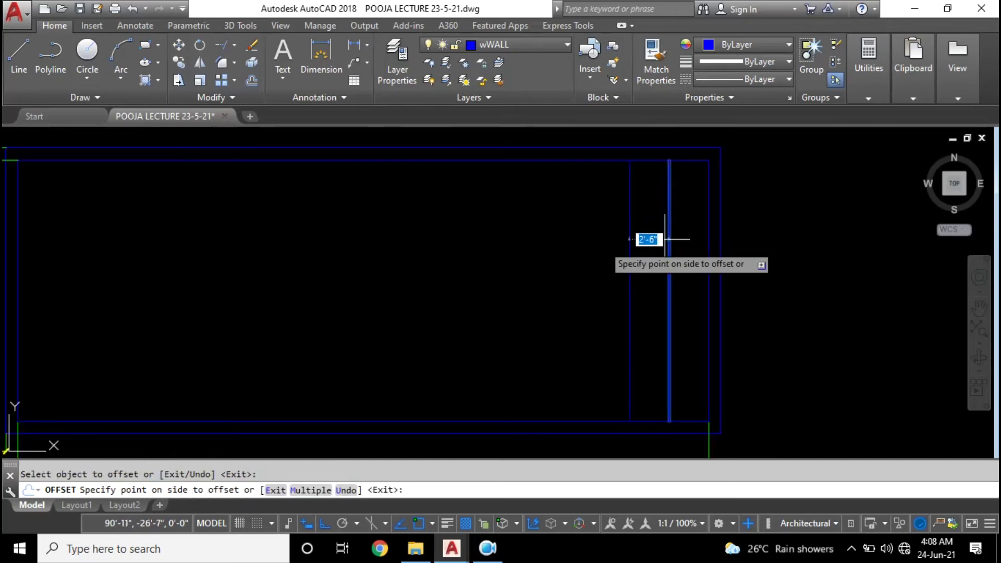
{"action": "type", "text": "\""}
{"action": "key", "text": "Return"}
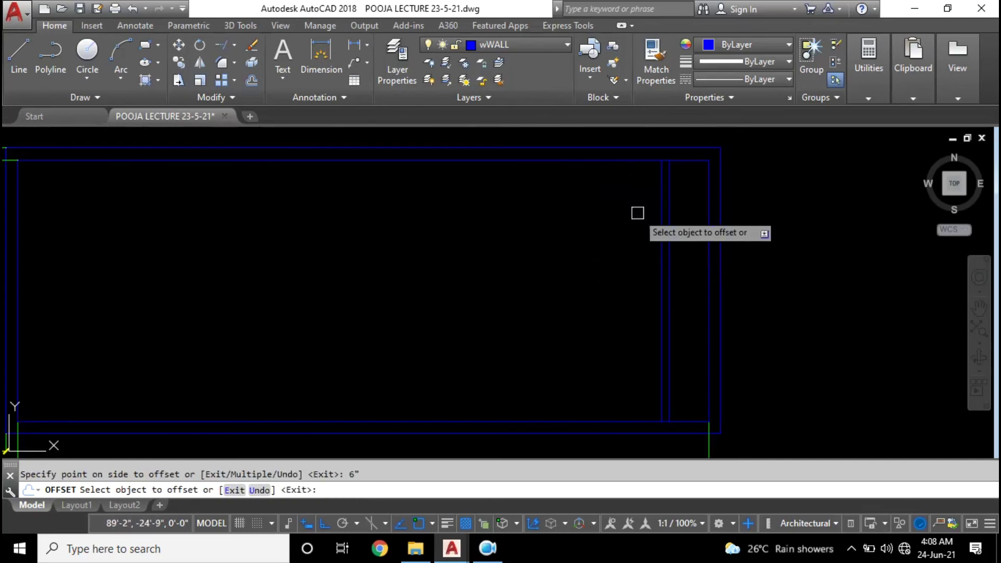
Offset another line 2'-6" and then 9" left to complete the interior wall
{"action": "left_click", "coordinate": [662, 230]}
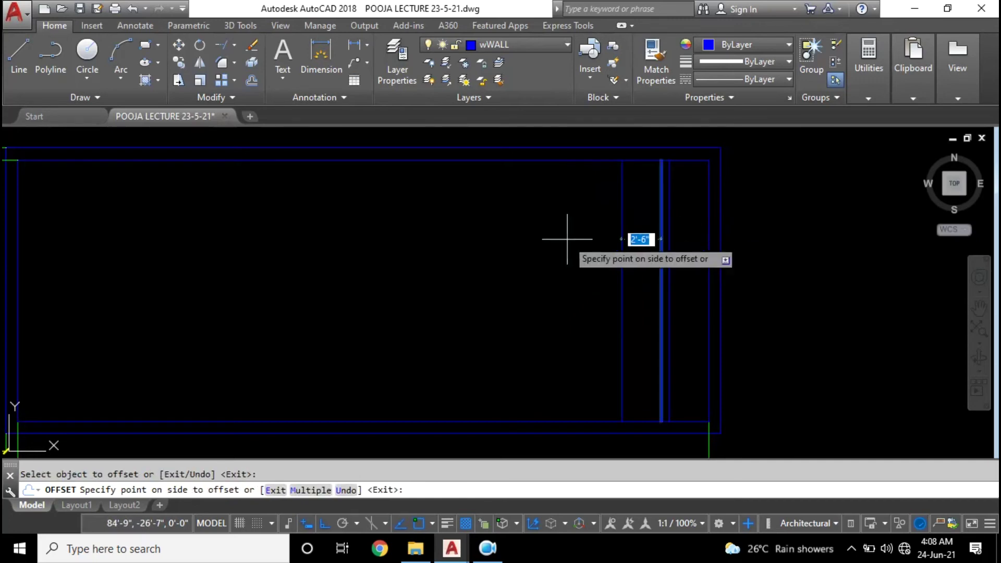
{"action": "type", "text": "2.5"}
{"action": "type", "text": "'"}
{"action": "key", "text": "Return"}
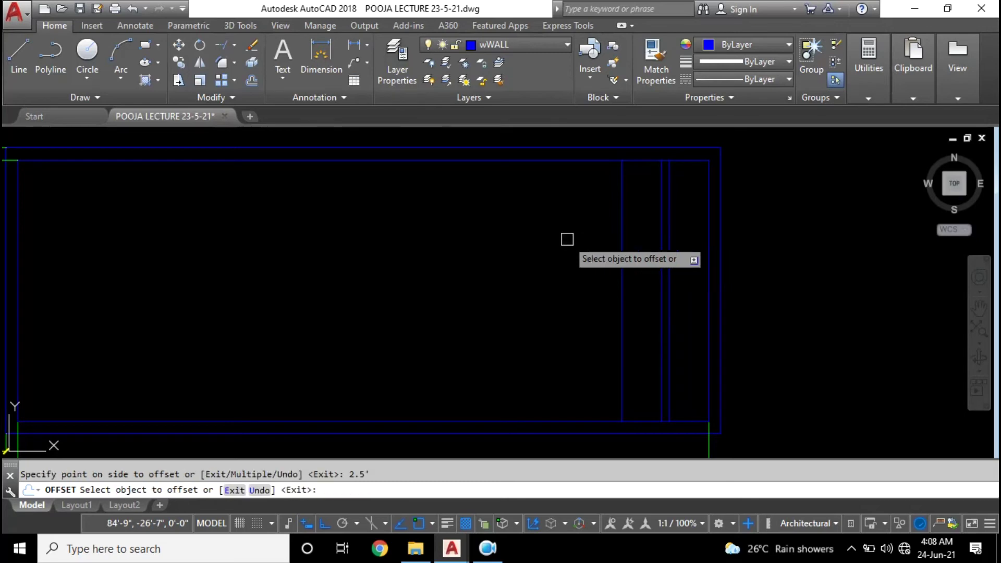
{"action": "left_click", "coordinate": [623, 246]}
{"action": "type", "text": "\""}
{"action": "key", "text": "Return"}
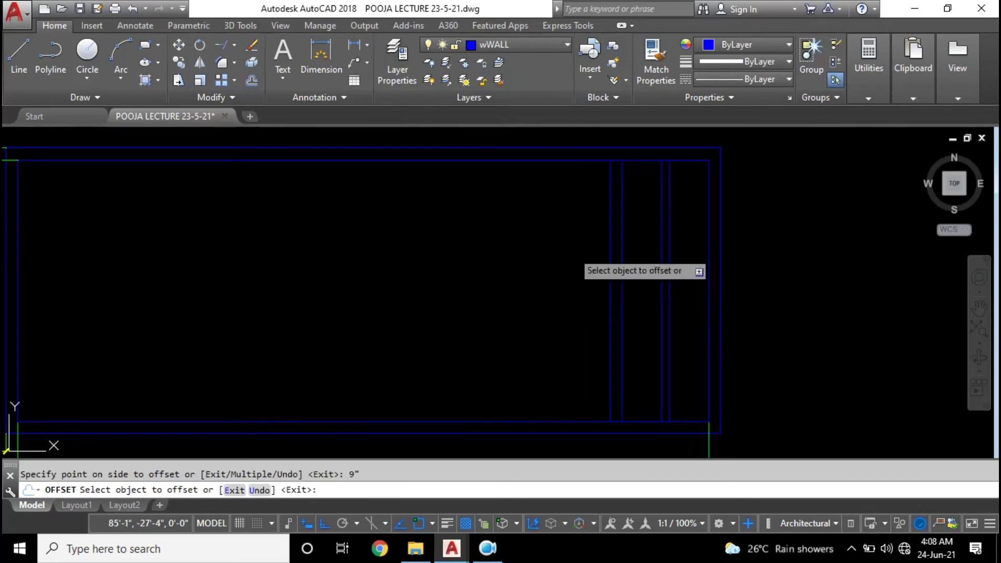
{"action": "key", "text": "Escape"}
{"action": "middle_click_drag", "start_coordinate": [722, 246], "coordinate": [728, 230]}
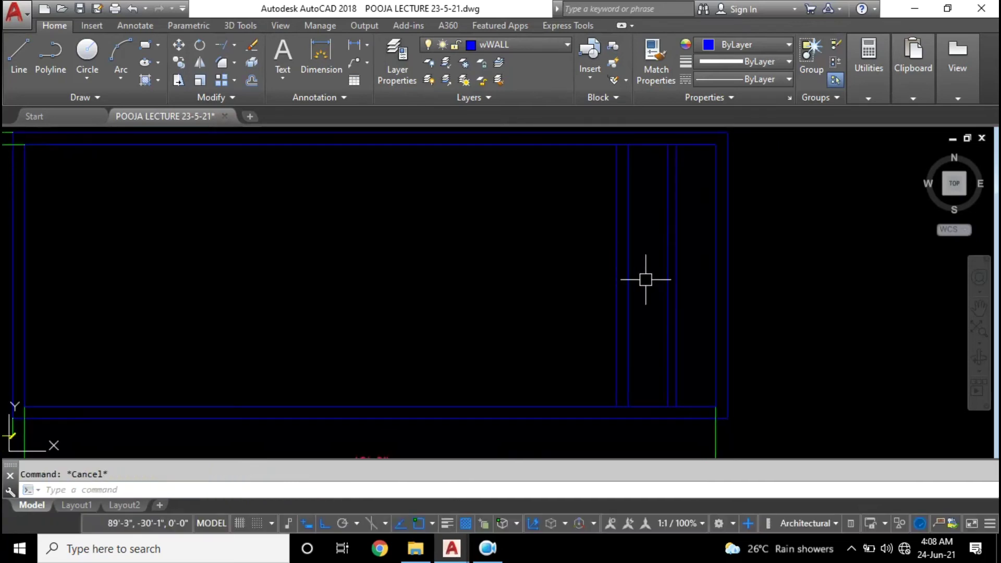
{"action": "middle_click_drag", "start_coordinate": [349, 270], "coordinate": [449, 270]}
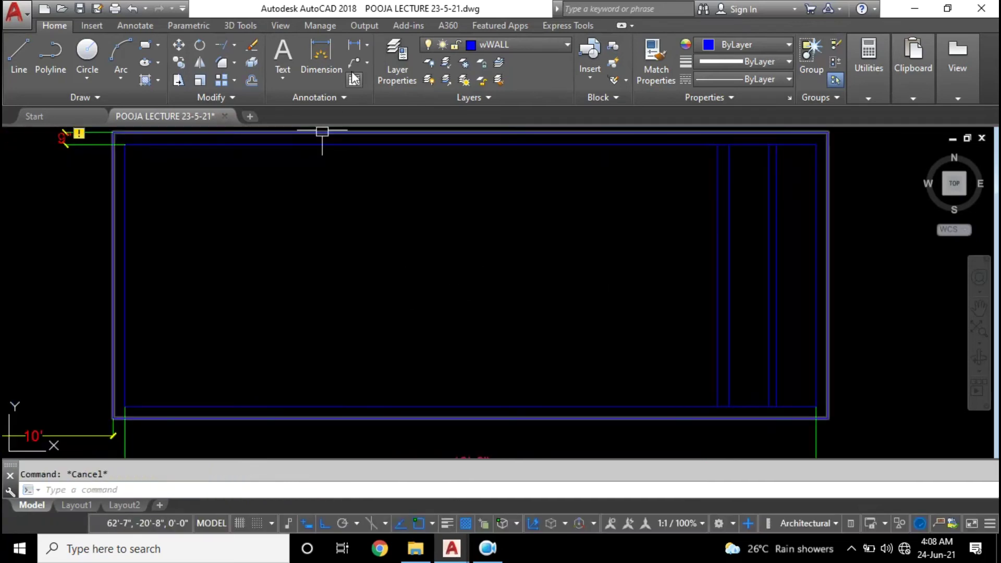
Add a 37'-3" linear dimension from the inner left wall to the partition line
{"action": "left_click", "coordinate": [354, 79]}
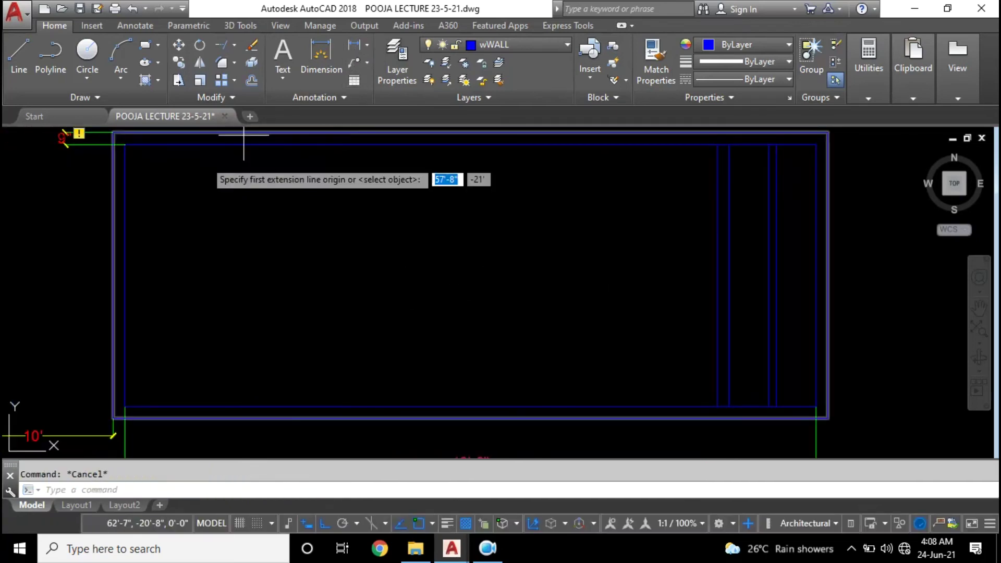
{"action": "left_click", "coordinate": [121, 200]}
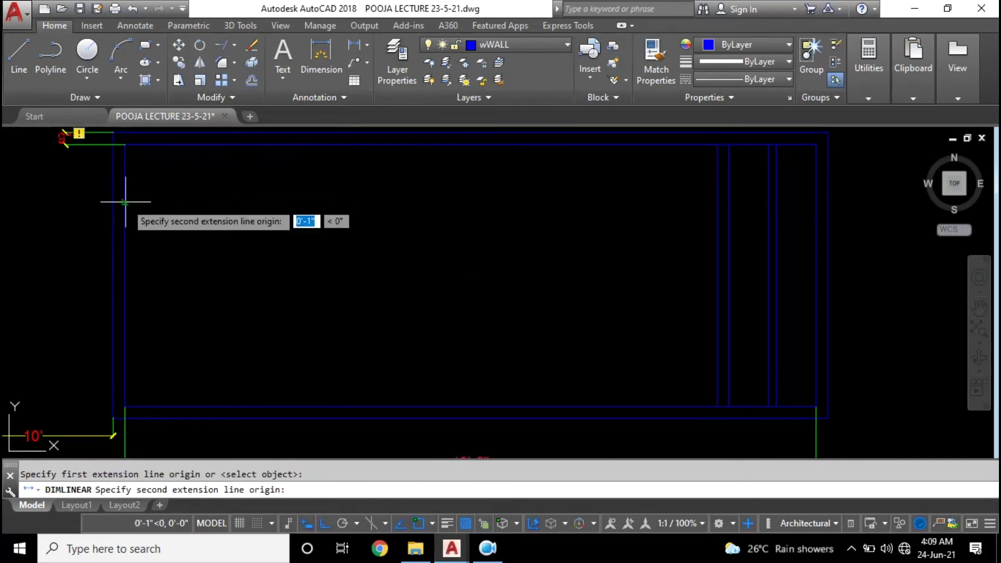
{"action": "left_click", "coordinate": [719, 201]}
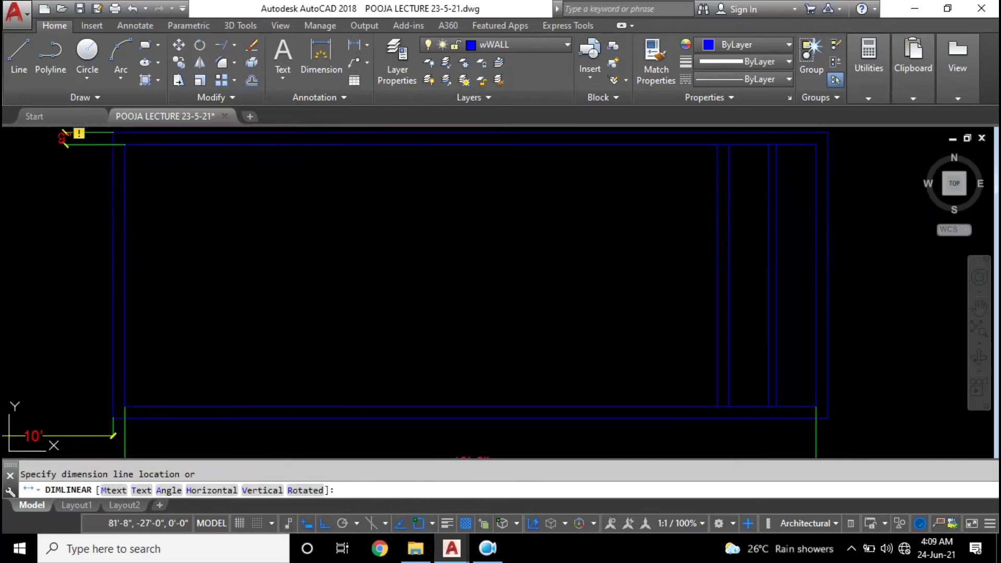
{"action": "left_click", "coordinate": [564, 230]}
{"action": "middle_click_drag", "start_coordinate": [598, 204], "coordinate": [556, 249]}
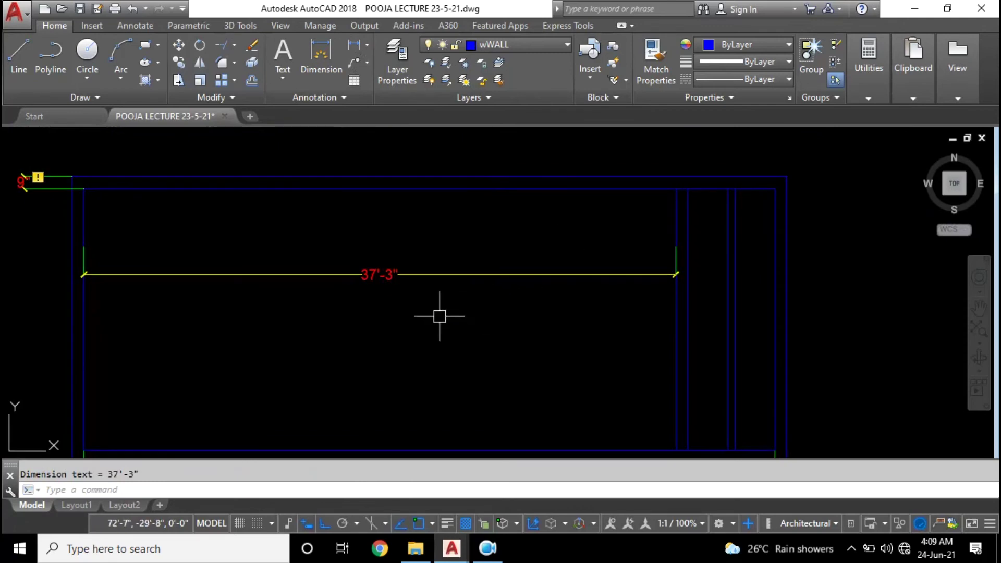
{"action": "middle_click_drag", "start_coordinate": [369, 313], "coordinate": [418, 297]}
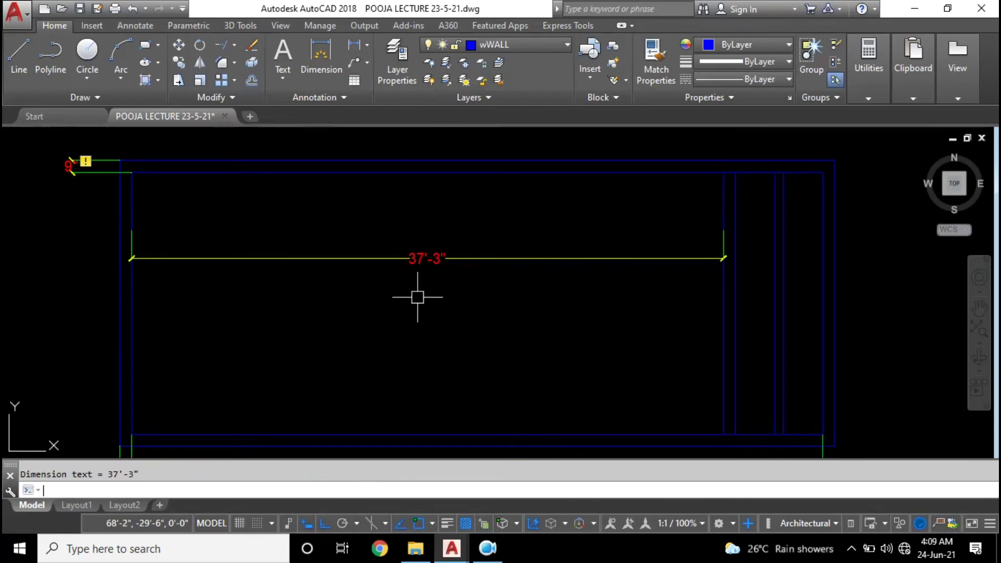
{"action": "key", "text": "Escape"}
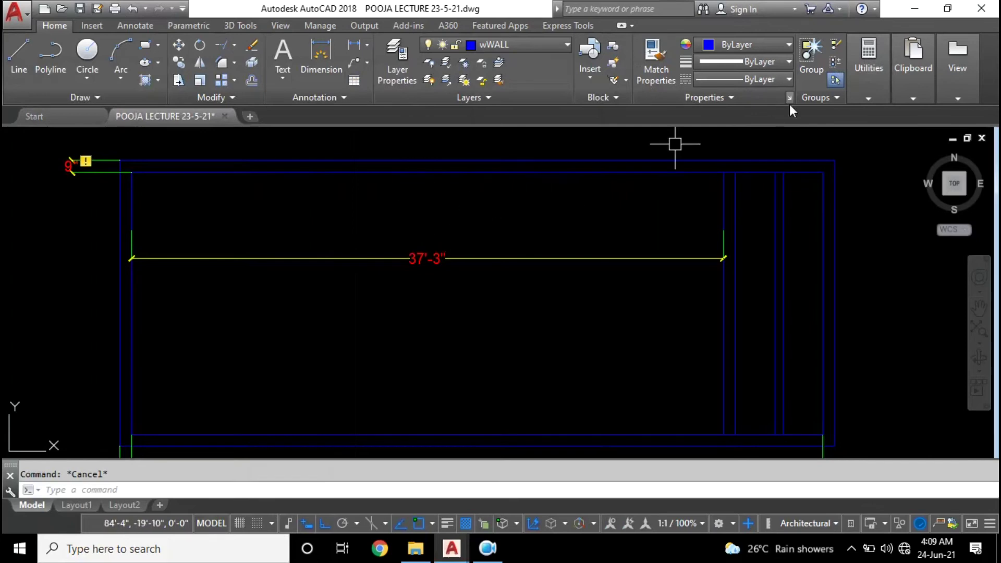
{"action": "left_click", "coordinate": [869, 90]}
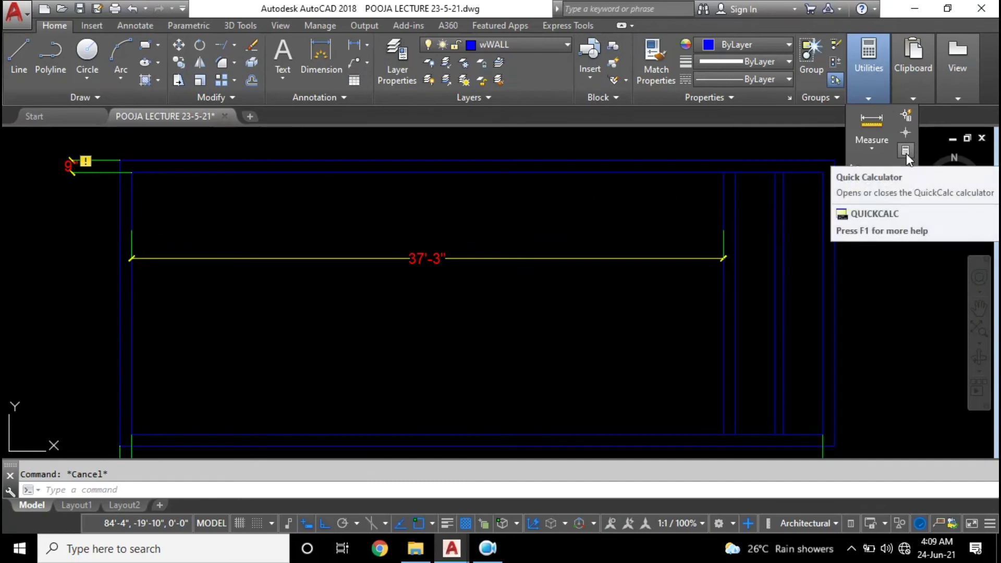
Calculate 37/3 = 12.3333333 in QuickCalc
{"action": "left_click", "coordinate": [906, 151]}
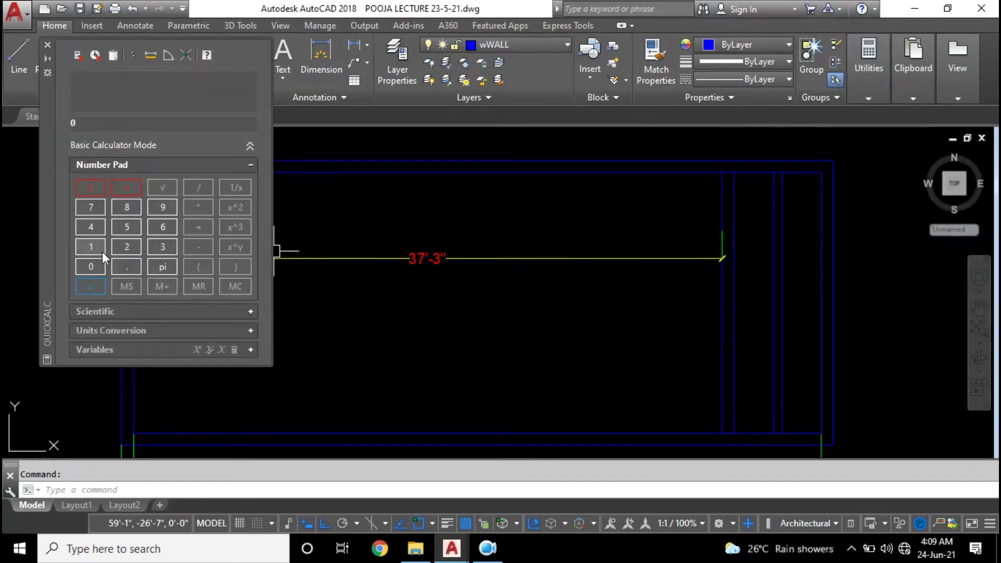
{"action": "left_click", "coordinate": [162, 247]}
{"action": "left_click", "coordinate": [97, 210]}
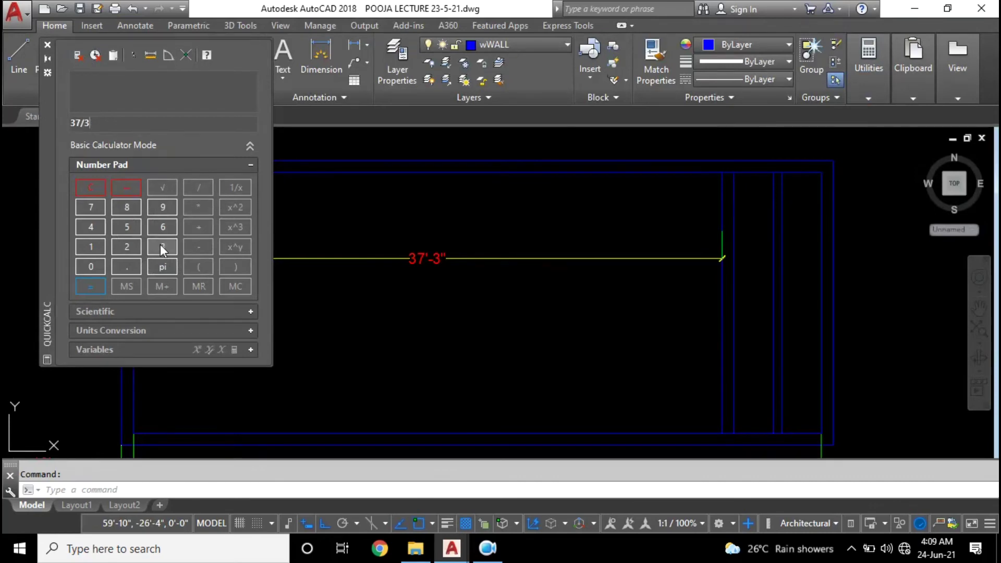
{"action": "left_click", "coordinate": [89, 285]}
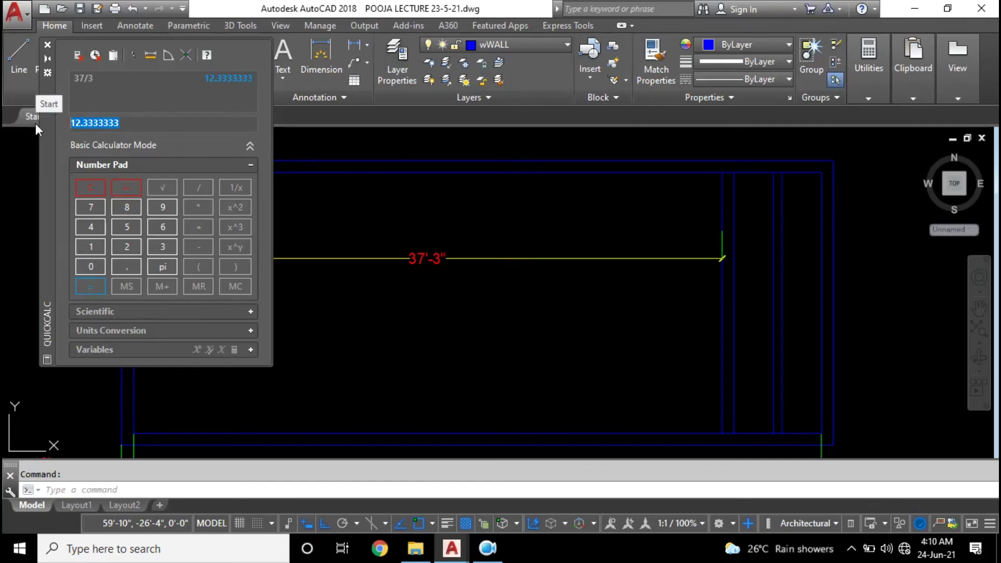
{"action": "left_click", "coordinate": [153, 125]}
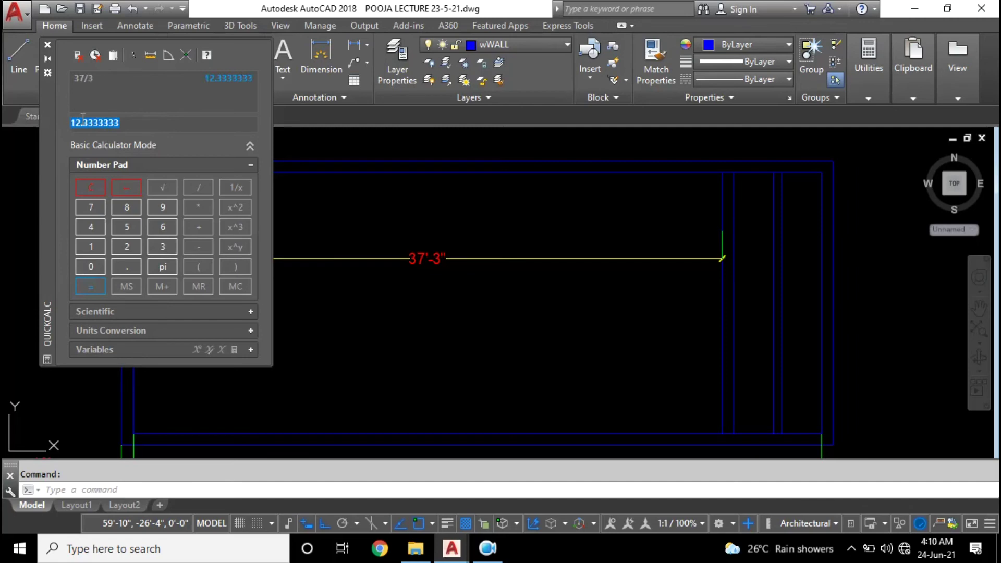
Auto-hide the calculator, recentre the plan, and recall the calculation result
{"action": "left_click", "coordinate": [46, 56]}
{"action": "scroll", "coordinate": [462, 230], "scroll_direction": "up", "scroll_amount": 1}
{"action": "scroll", "coordinate": [485, 249], "scroll_direction": "up", "scroll_amount": 1}
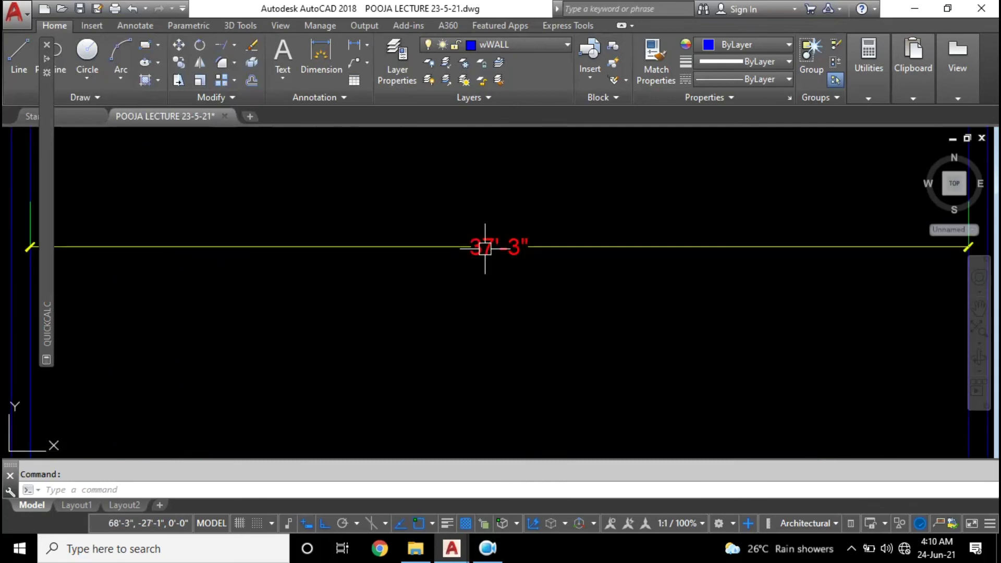
{"action": "scroll", "coordinate": [485, 249], "scroll_direction": "down", "scroll_amount": 4}
{"action": "middle_click_drag", "start_coordinate": [516, 278], "coordinate": [499, 278]}
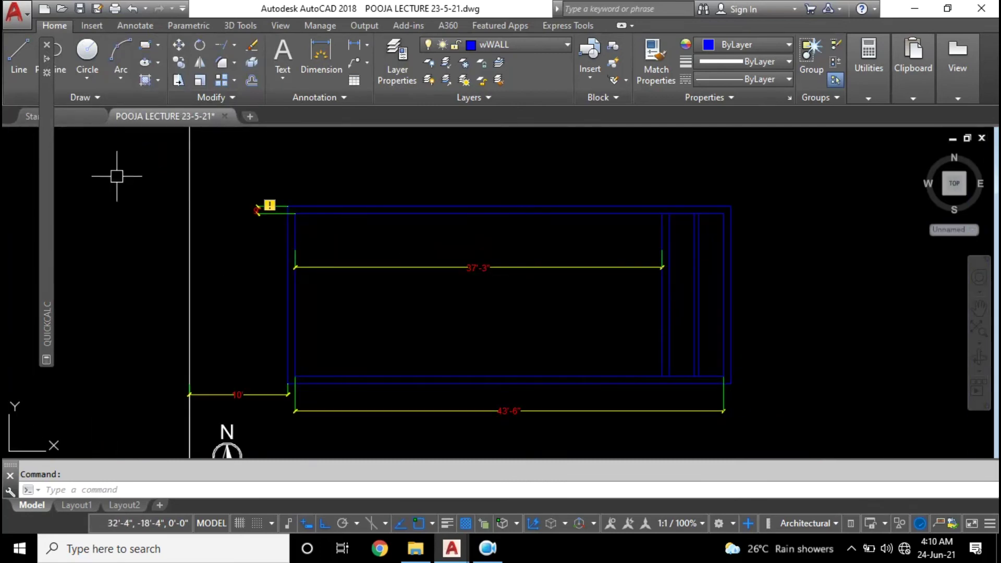
{"action": "left_click", "coordinate": [88, 121]}
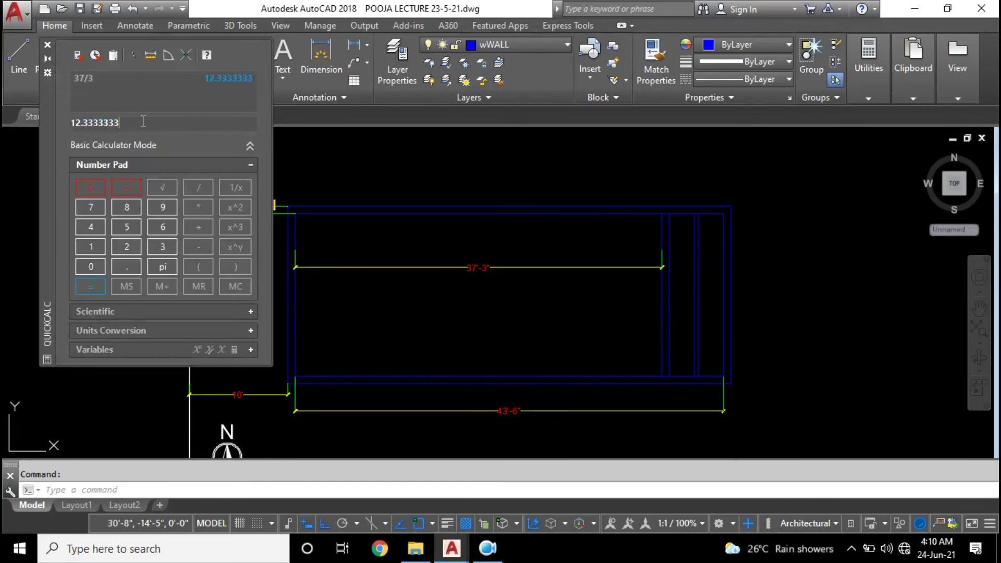
{"action": "middle_click_drag", "start_coordinate": [257, 209], "coordinate": [285, 204]}
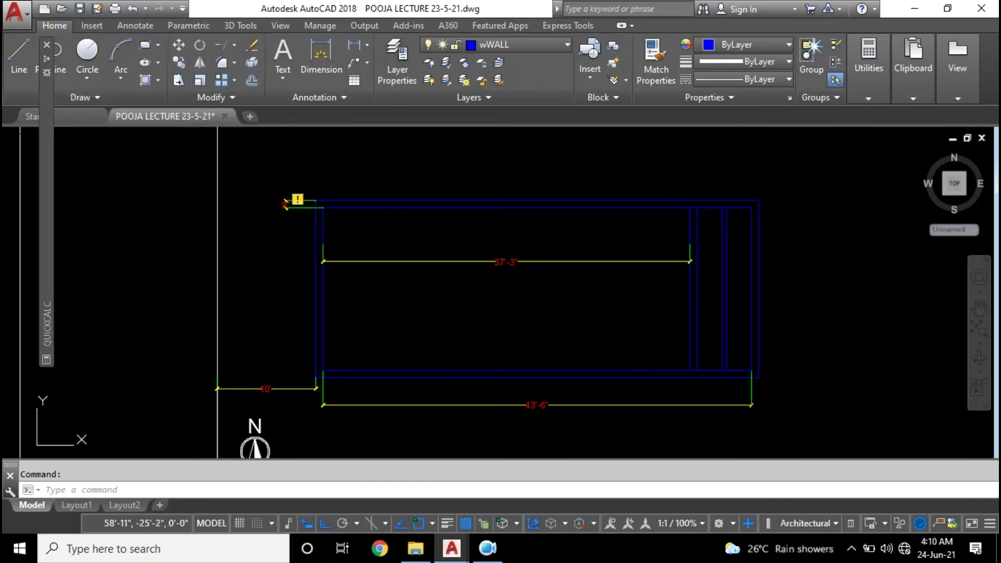
Delete the 37'-3" dimension
{"action": "left_click", "coordinate": [551, 295]}
{"action": "left_click", "coordinate": [505, 248]}
{"action": "key", "text": "Delete"}
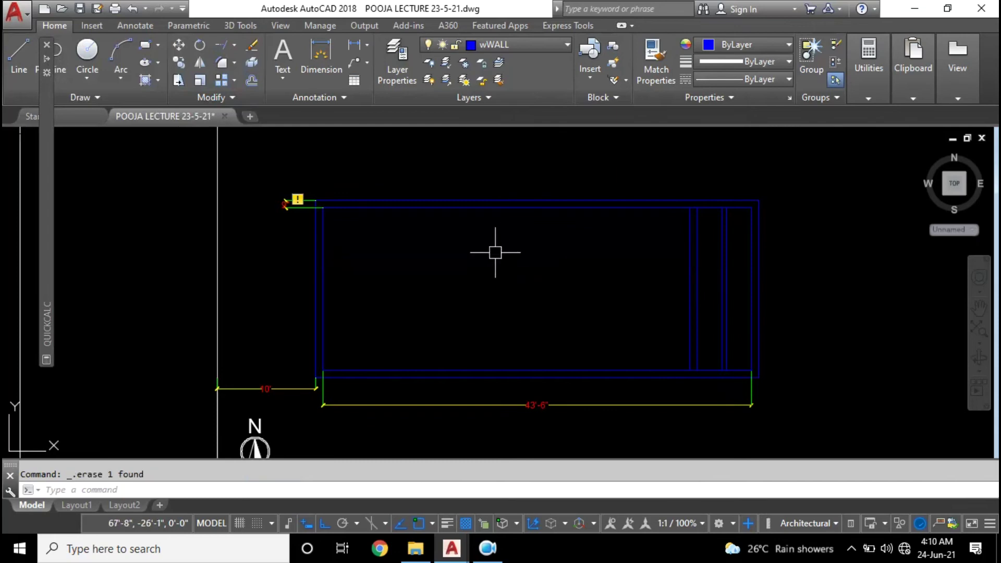
{"action": "middle_click_drag", "start_coordinate": [487, 282], "coordinate": [452, 267]}
Offset the partition line 12' left, then 6" more to form the first partition wall
{"action": "key", "text": "Return"}
{"action": "type", "text": "12'"}
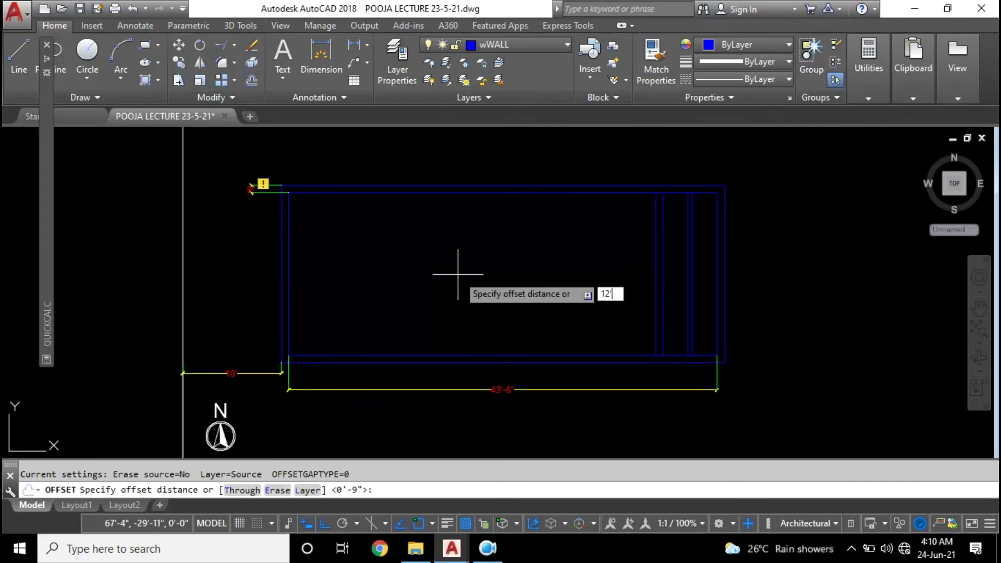
{"action": "key", "text": "Return"}
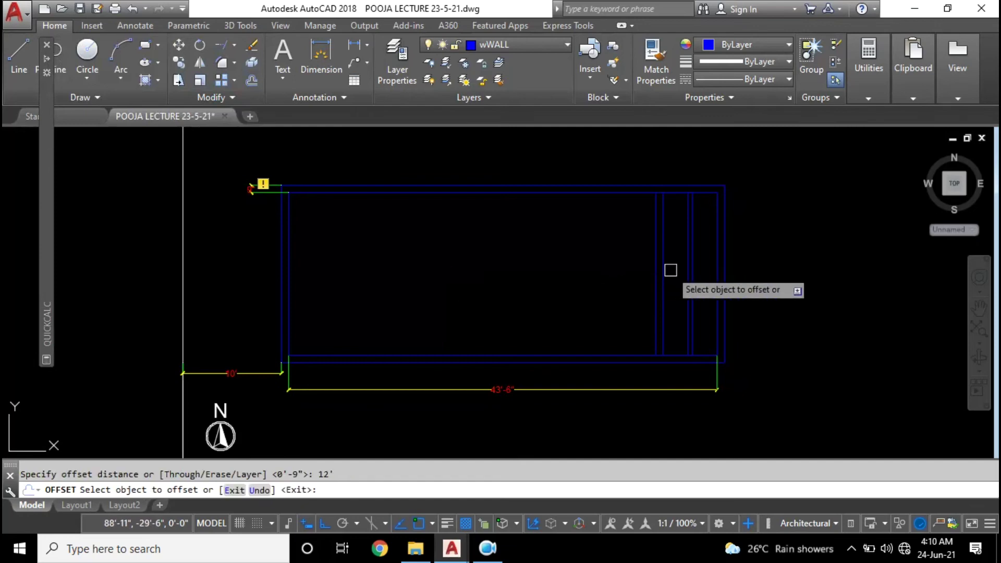
{"action": "left_click", "coordinate": [656, 268]}
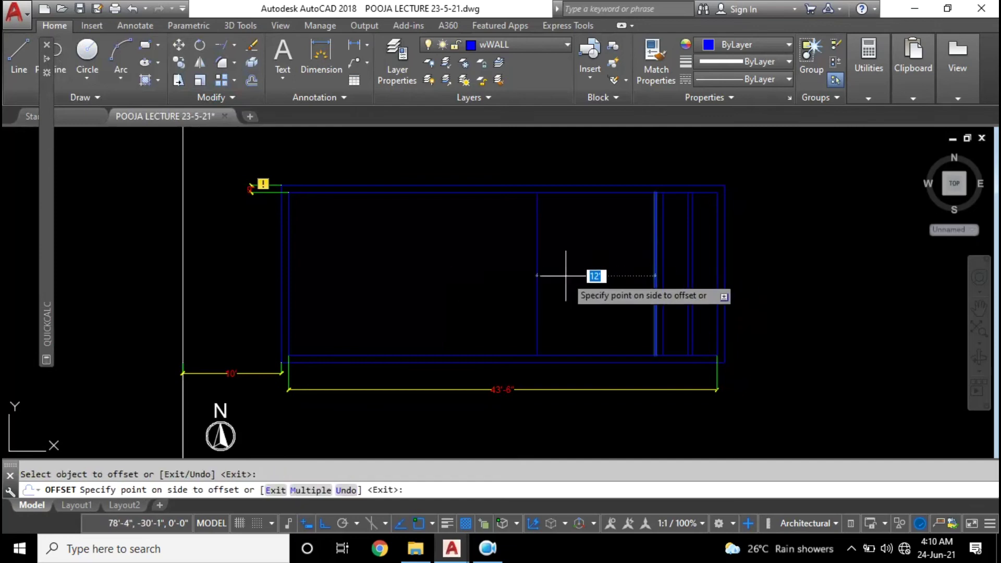
{"action": "left_click", "coordinate": [592, 274]}
{"action": "left_click", "coordinate": [537, 261]}
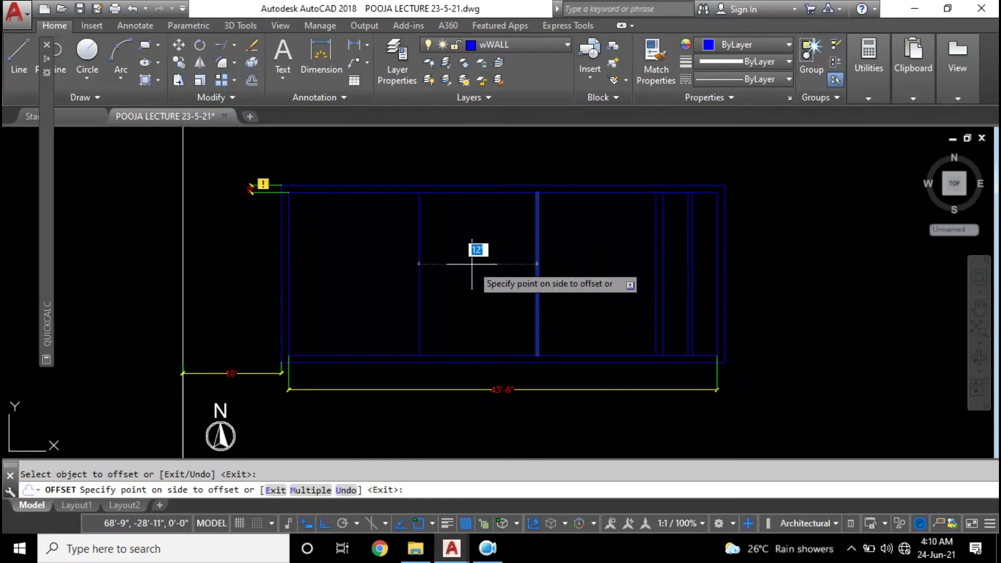
{"action": "type", "text": "6"}
{"action": "key", "text": "Return"}
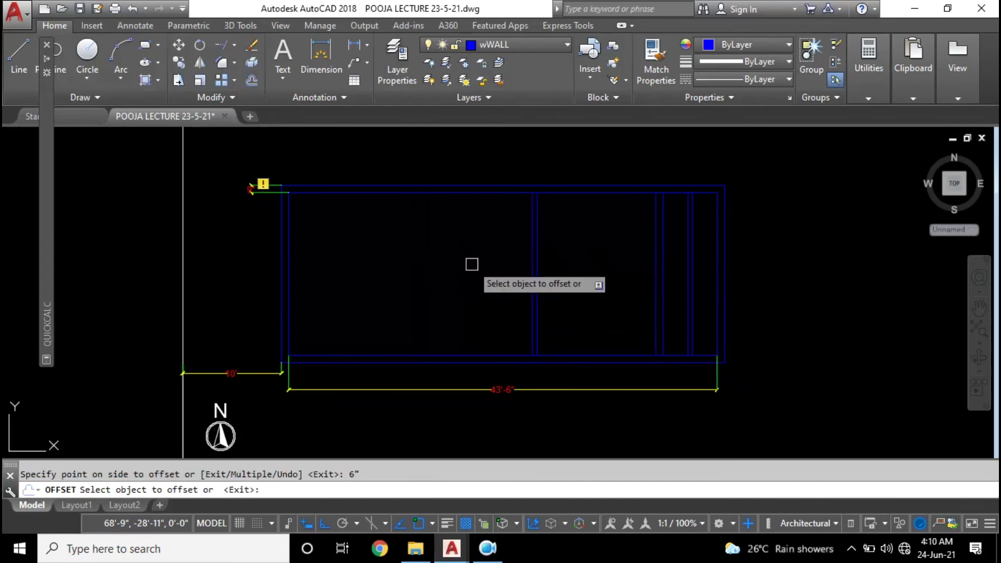
{"action": "scroll", "coordinate": [475, 264], "scroll_direction": "up", "scroll_amount": 2}
Offset another 12' and 6" left to form the second partition wall
{"action": "left_click", "coordinate": [558, 260]}
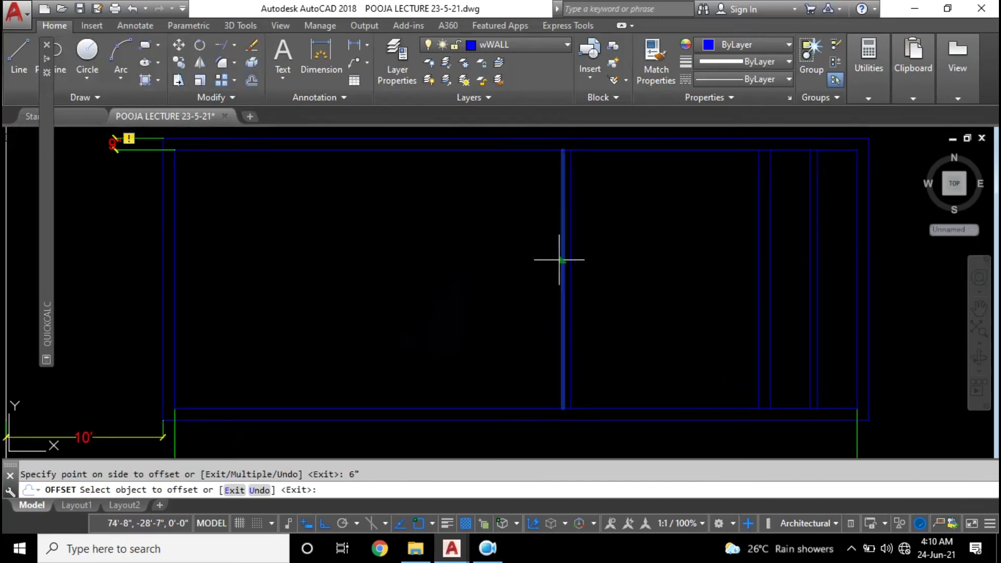
{"action": "type", "text": "12'"}
{"action": "key", "text": "Return"}
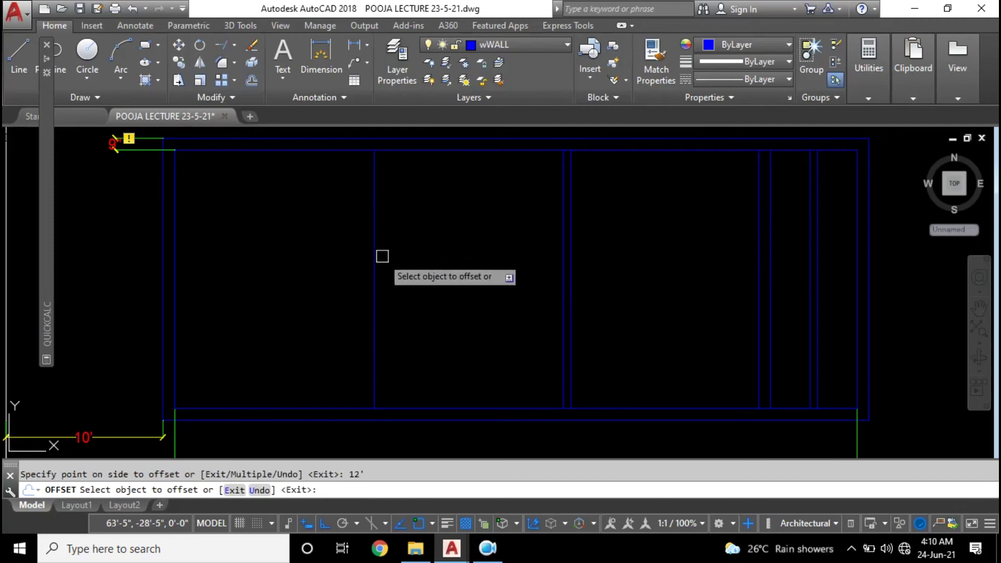
{"action": "left_click", "coordinate": [374, 253]}
{"action": "type", "text": "\""}
{"action": "key", "text": "Return"}
{"action": "key", "text": "Escape"}
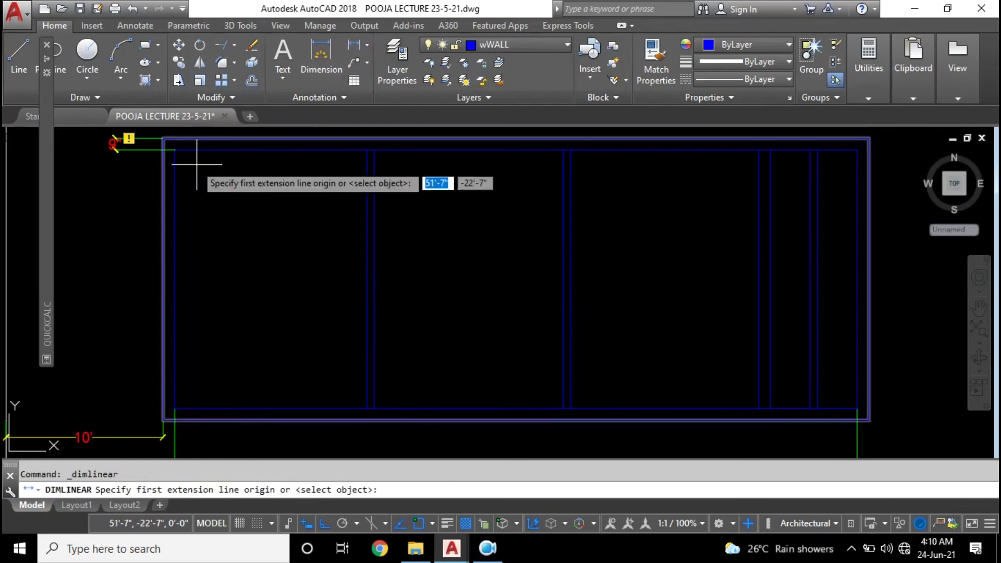
Dimension the first two bays along the top at 12'-3" and 12'
{"action": "left_click", "coordinate": [175, 175]}
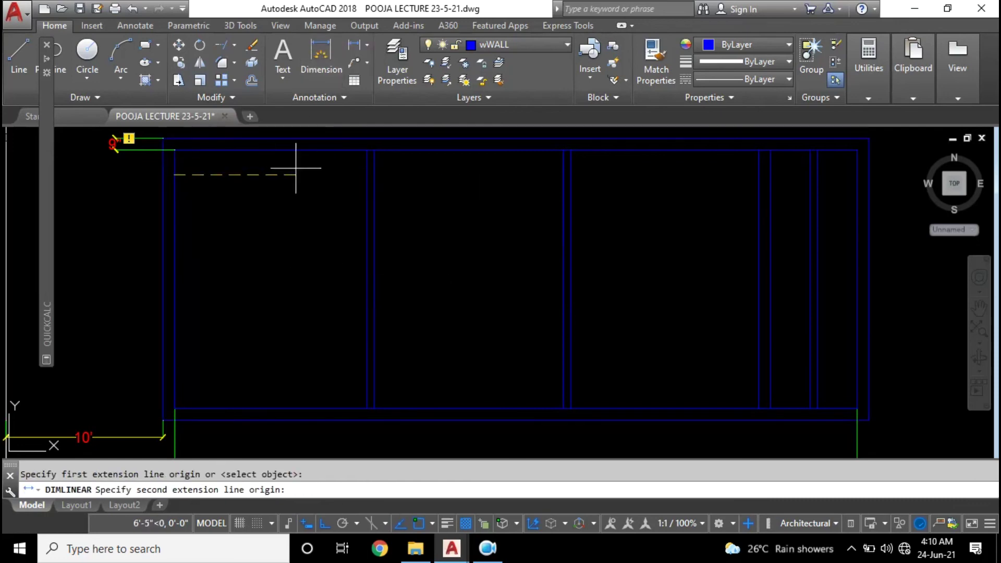
{"action": "left_click", "coordinate": [366, 177]}
{"action": "left_click", "coordinate": [348, 190]}
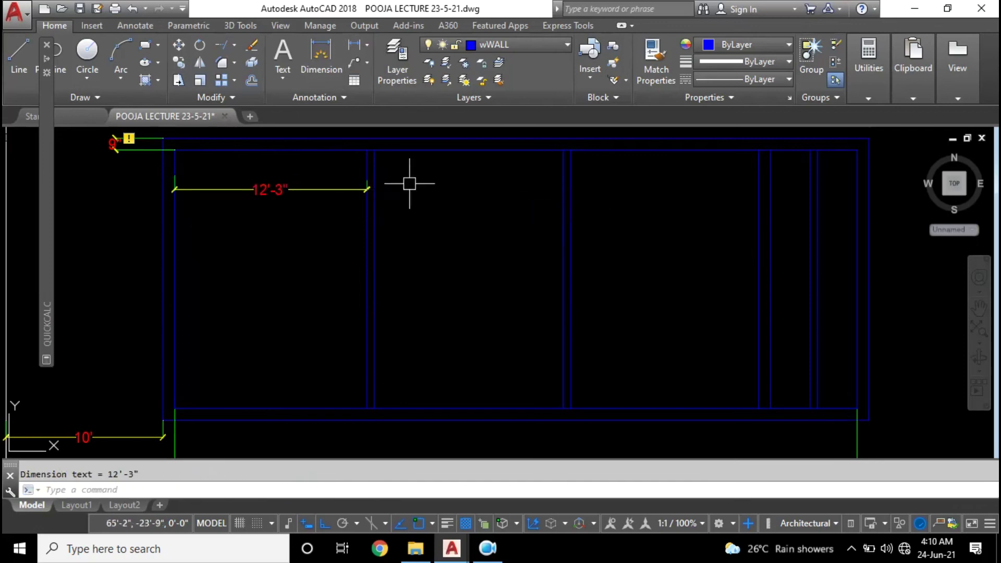
{"action": "key", "text": "Return"}
{"action": "left_click", "coordinate": [375, 182]}
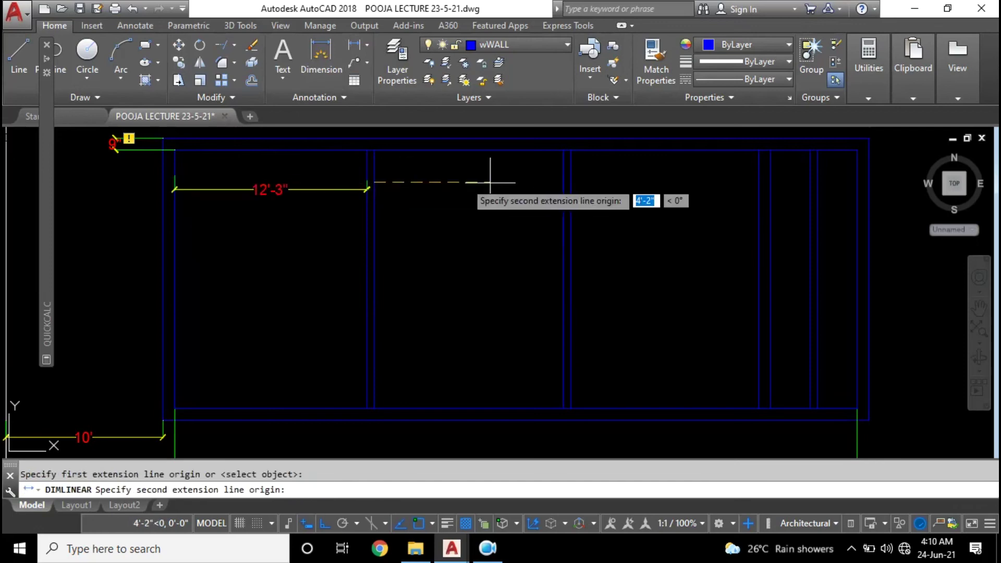
{"action": "left_click", "coordinate": [563, 183]}
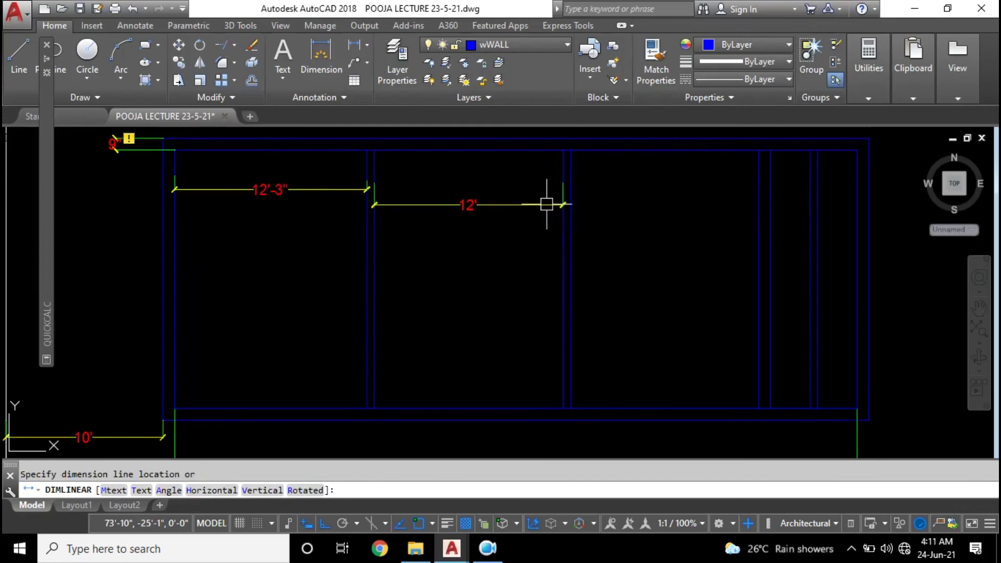
{"action": "left_click", "coordinate": [548, 205]}
Add the third 12' bay dimension, then zoom out to show the whole plan
{"action": "key", "text": "Return"}
{"action": "left_click", "coordinate": [571, 185]}
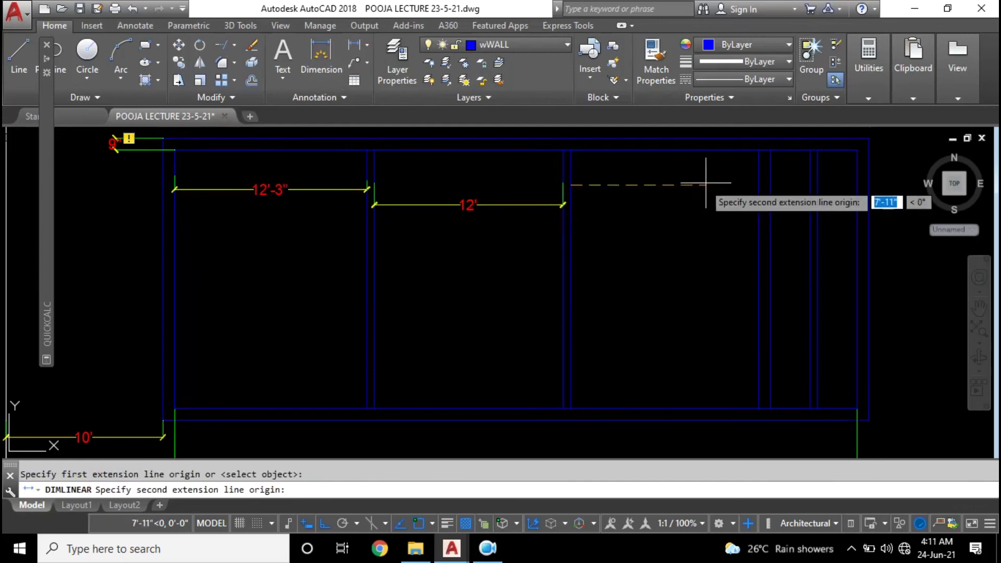
{"action": "left_click", "coordinate": [760, 183]}
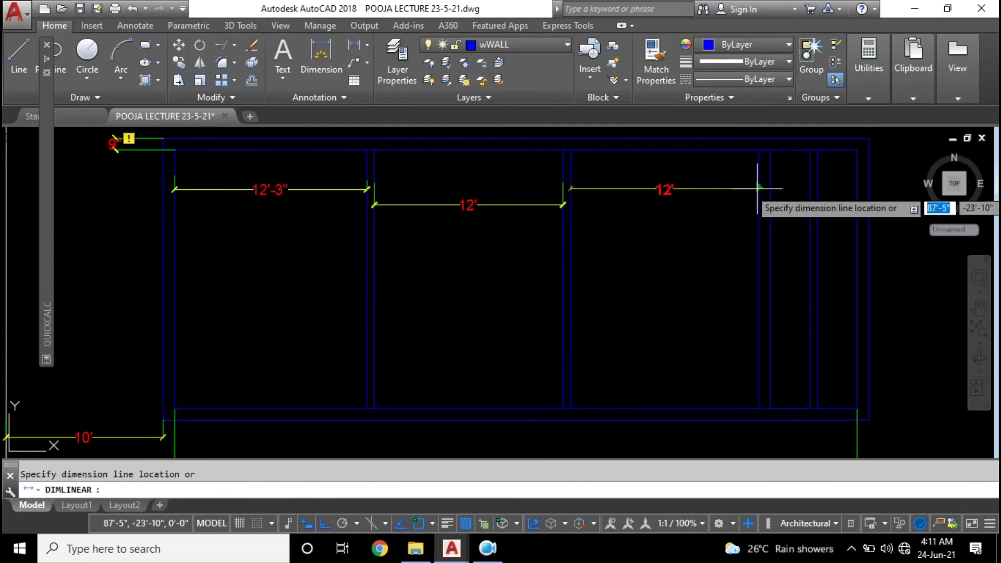
{"action": "left_click", "coordinate": [751, 215]}
{"action": "middle_click_drag", "start_coordinate": [417, 234], "coordinate": [520, 226]}
{"action": "key", "text": "Escape"}
{"action": "scroll", "coordinate": [485, 225], "scroll_direction": "down", "scroll_amount": 3}
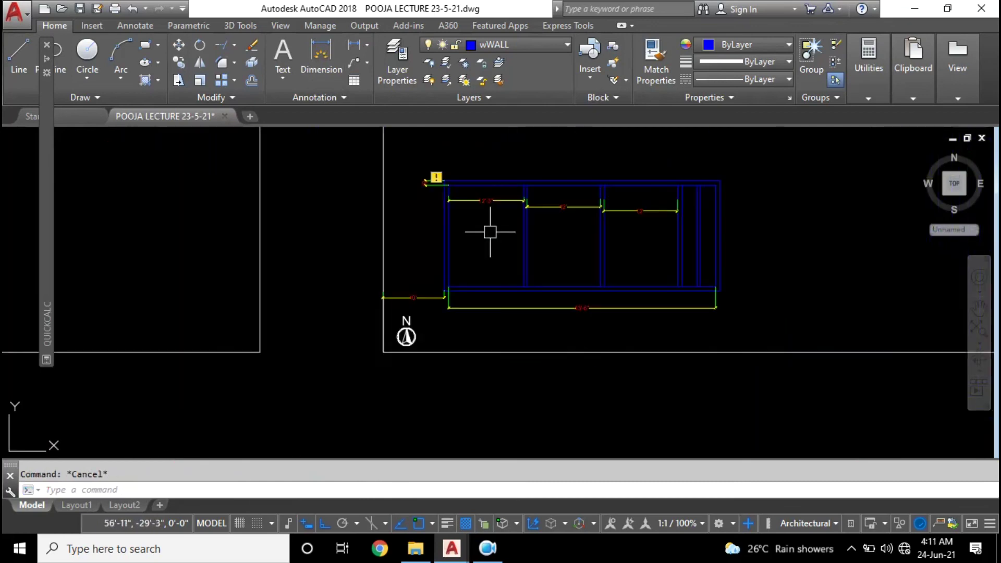
Reposition the view on the plan's right end, clearing stray wall selections
{"action": "left_click", "coordinate": [431, 220]}
{"action": "key", "text": "Escape"}
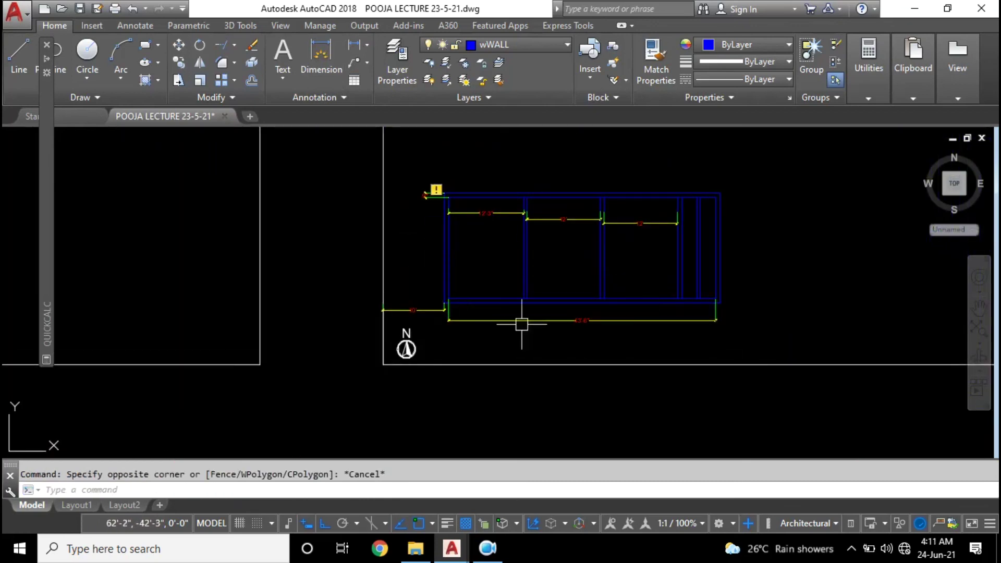
{"action": "mouse_move", "coordinate": [588, 282]}
{"action": "middle_mouse_down"}
{"action": "mouse_move", "coordinate": [396, 298]}
{"action": "mouse_move", "coordinate": [297, 258]}
{"action": "middle_mouse_up"}
{"action": "scroll", "coordinate": [276, 253], "scroll_direction": "up", "scroll_amount": 2}
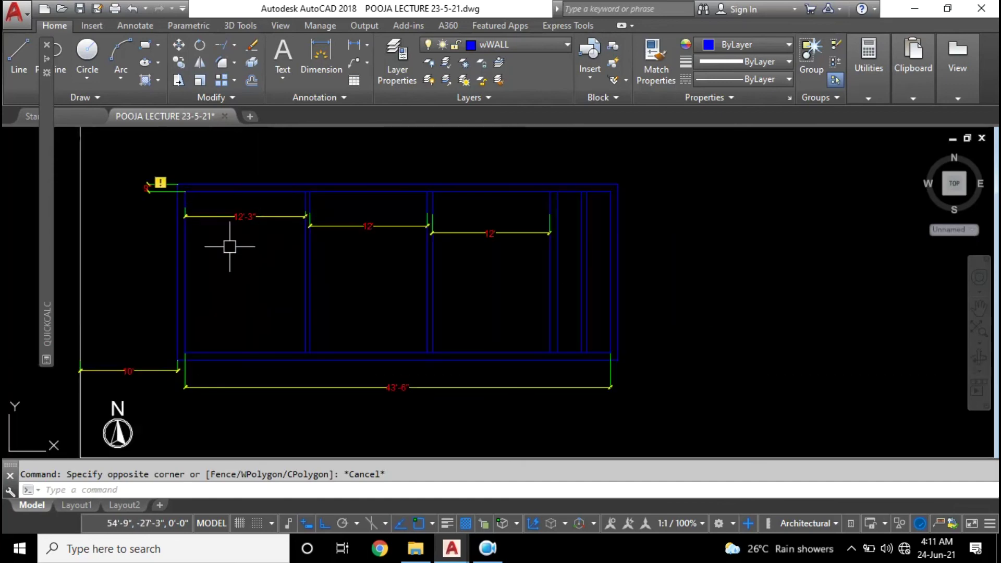
{"action": "middle_click_drag", "start_coordinate": [418, 247], "coordinate": [432, 242]}
{"action": "key", "text": "Escape"}
{"action": "middle_click_drag", "start_coordinate": [318, 241], "coordinate": [261, 236]}
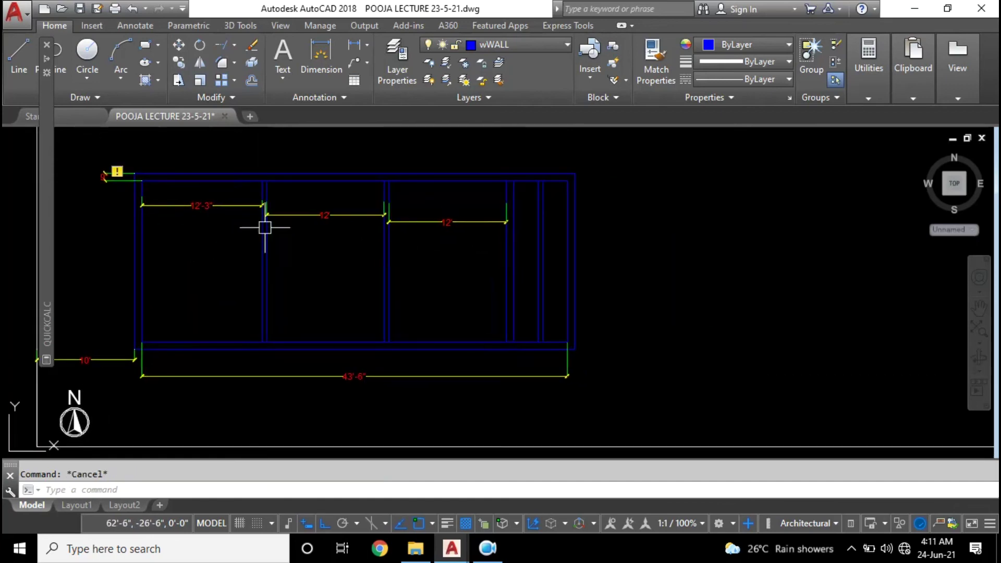
{"action": "scroll", "coordinate": [326, 229], "scroll_direction": "up", "scroll_amount": 3}
{"action": "scroll", "coordinate": [587, 237], "scroll_direction": "down", "scroll_amount": 2}
{"action": "left_click", "coordinate": [574, 258]}
{"action": "left_click", "coordinate": [543, 259]}
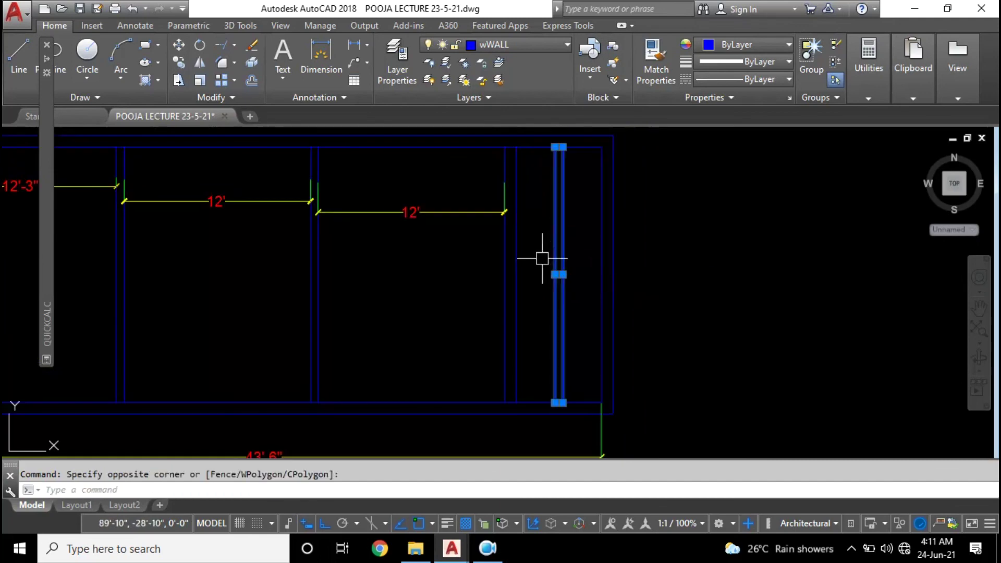
{"action": "key", "text": "Escape"}
{"action": "mouse_move", "coordinate": [572, 187]}
{"action": "middle_mouse_down"}
{"action": "mouse_move", "coordinate": [568, 238]}
{"action": "mouse_move", "coordinate": [589, 194]}
{"action": "middle_mouse_up"}
Offset the top inner wall line 3' downward
{"action": "type", "text": "o"}
{"action": "key", "text": "Return"}
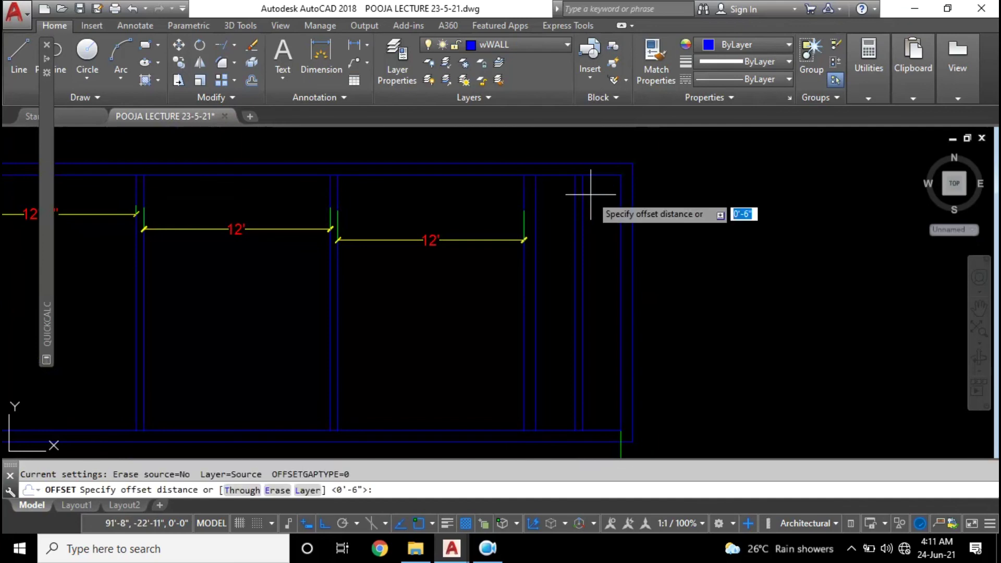
{"action": "type", "text": "3"}
{"action": "type", "text": "'"}
{"action": "key", "text": "Return"}
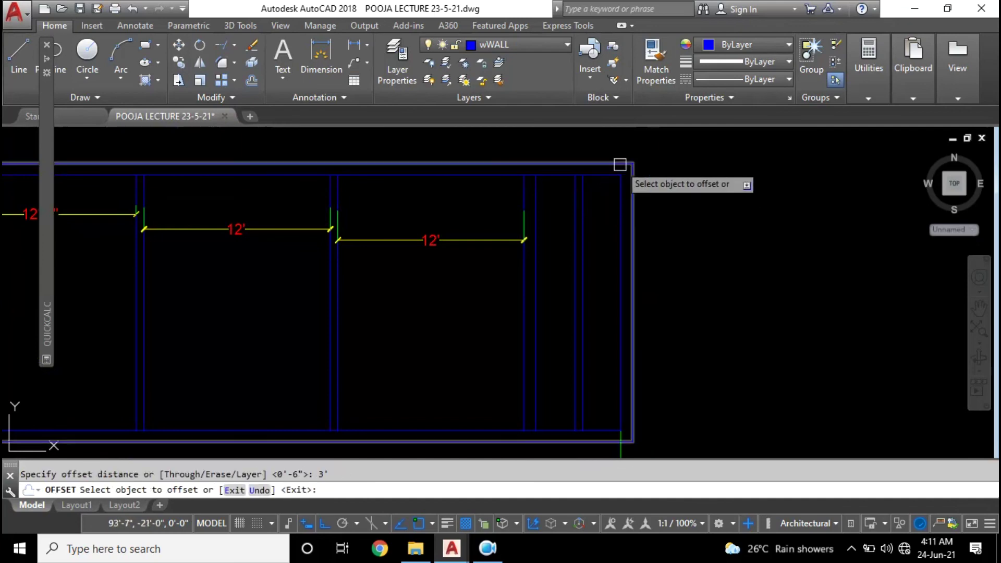
{"action": "left_click", "coordinate": [619, 199]}
{"action": "key", "text": "Escape"}
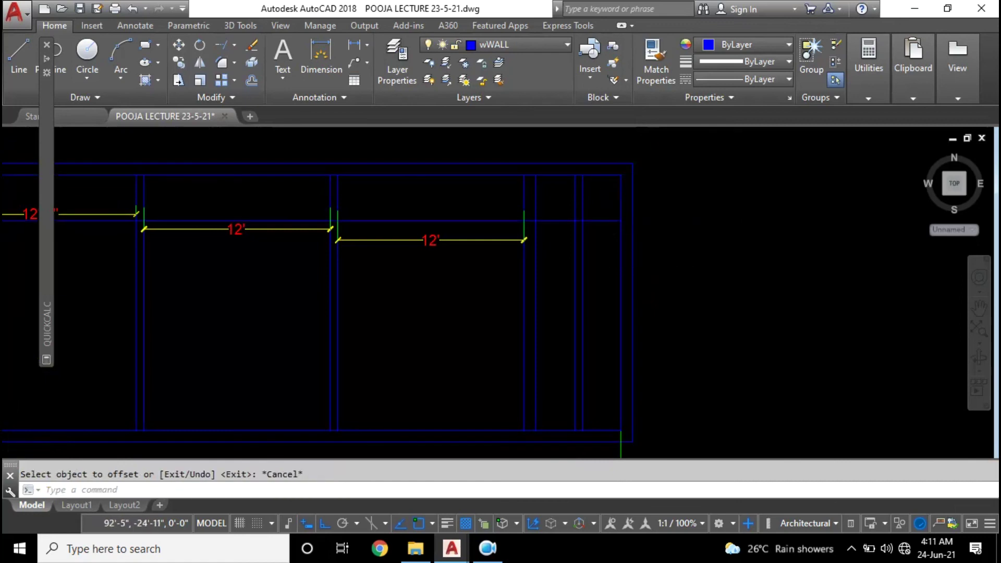
{"action": "scroll", "coordinate": [579, 225], "scroll_direction": "up", "scroll_amount": 5}
Try a trim, then cancel it and bring the right-end corner bay into view
{"action": "type", "text": "t"}
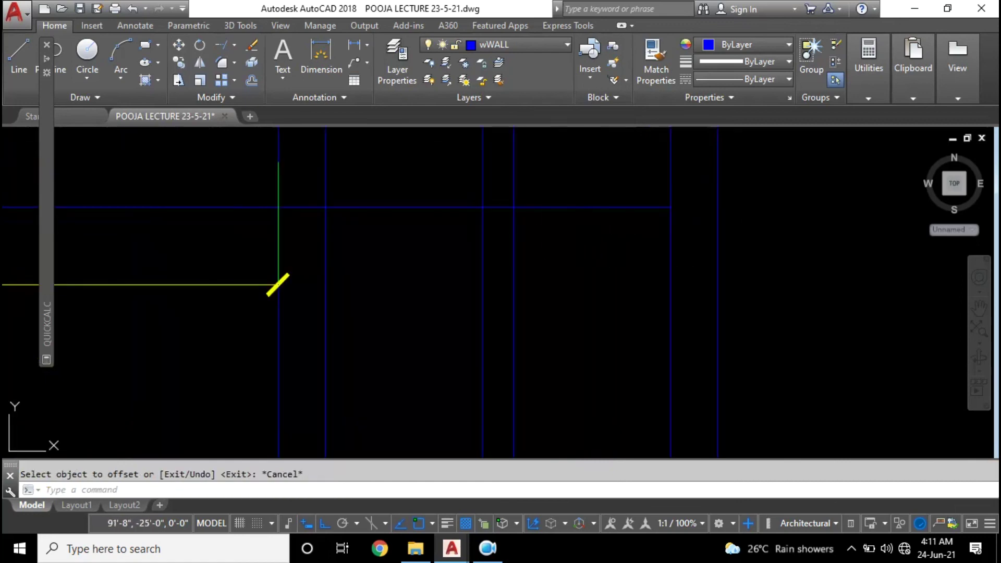
{"action": "key", "text": "Return"}
{"action": "left_click", "coordinate": [326, 219]}
{"action": "key", "text": "Return"}
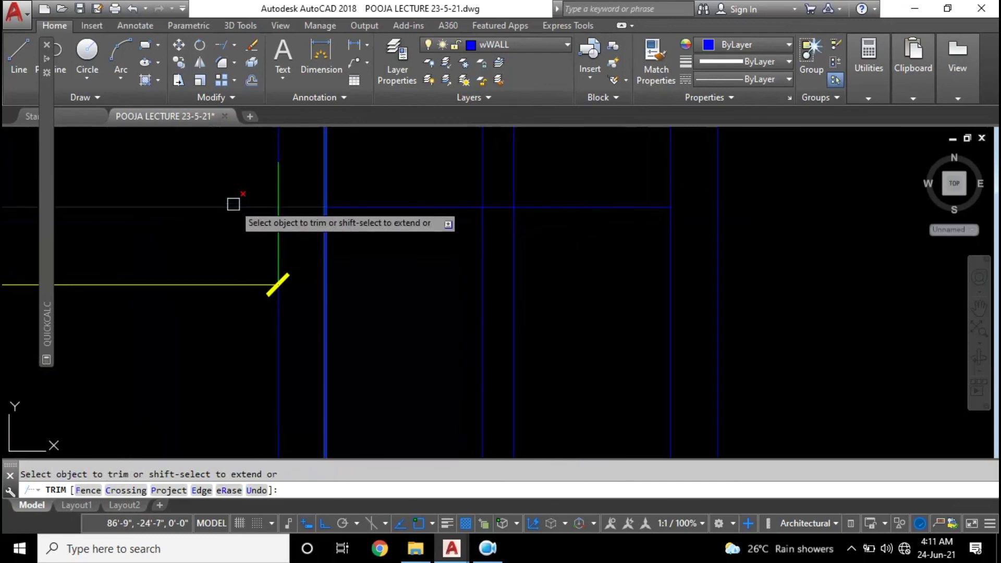
{"action": "scroll", "coordinate": [365, 224], "scroll_direction": "down", "scroll_amount": 5}
{"action": "key", "text": "Escape"}
{"action": "middle_click_drag", "start_coordinate": [505, 273], "coordinate": [515, 299]}
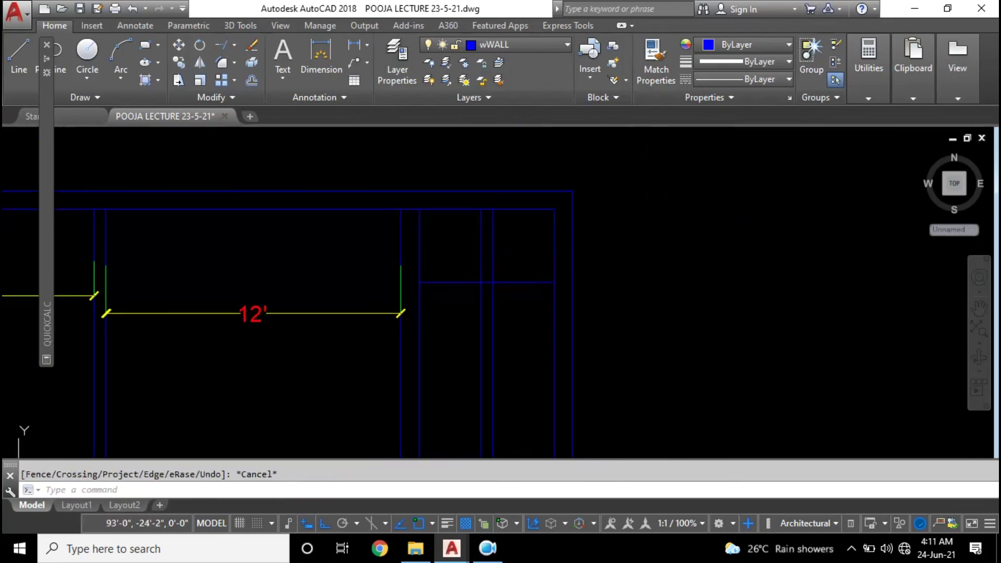
{"action": "scroll", "coordinate": [536, 272], "scroll_direction": "up", "scroll_amount": 1}
{"action": "scroll", "coordinate": [525, 256], "scroll_direction": "up", "scroll_amount": 1}
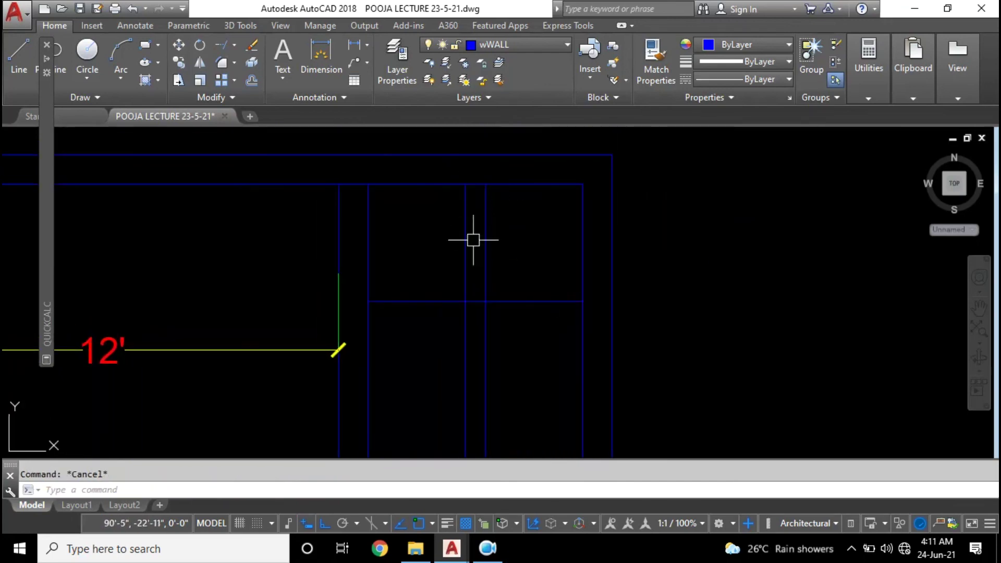
{"action": "middle_click_drag", "start_coordinate": [519, 242], "coordinate": [546, 255]}
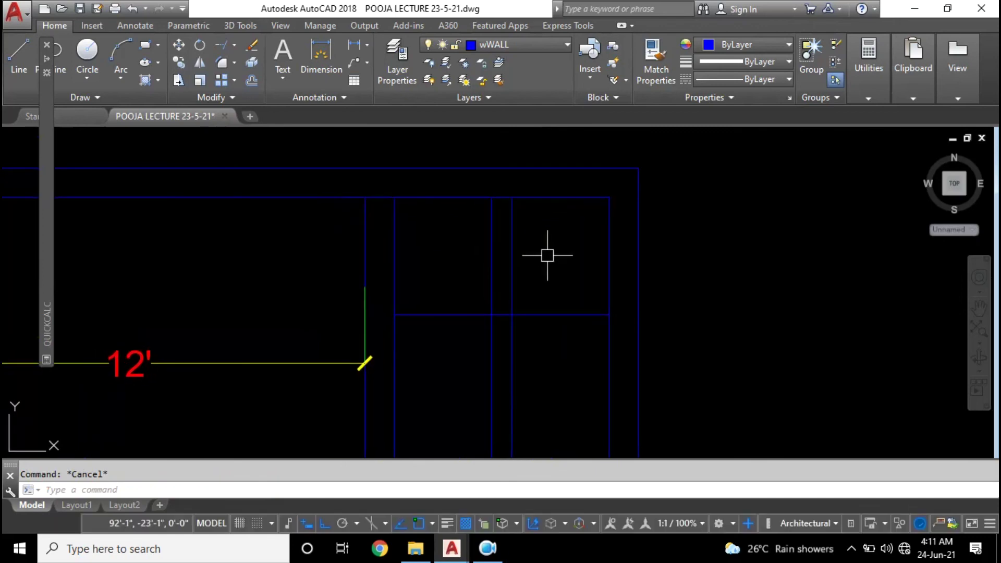
{"action": "type", "text": "l"}
Draw a diagonal from the 3' line up to the top-right inner corner
{"action": "key", "text": "Return"}
{"action": "left_click", "coordinate": [475, 315]}
{"action": "left_click", "coordinate": [610, 199]}
{"action": "key", "text": "Return"}
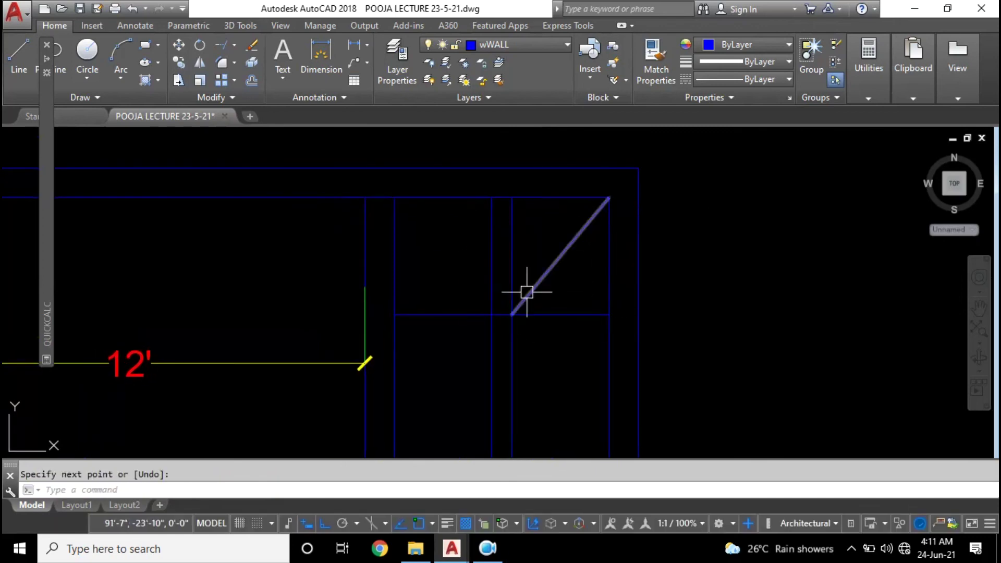
{"action": "key", "text": "Escape"}
Trim the wall segments above the 3' line
{"action": "type", "text": "tr"}
{"action": "key", "text": "Return"}
{"action": "left_click", "coordinate": [535, 254]}
{"action": "left_click", "coordinate": [457, 258]}
{"action": "key", "text": "Escape"}
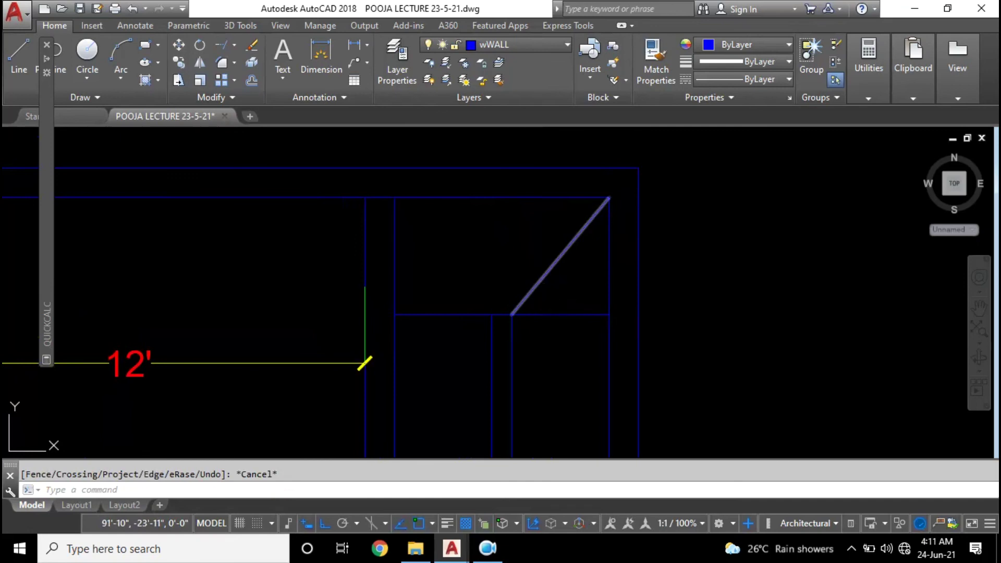
Draw a vertical line from the 3' line up to the top wall
{"action": "type", "text": "l"}
{"action": "key", "text": "Return"}
{"action": "left_click", "coordinate": [502, 315]}
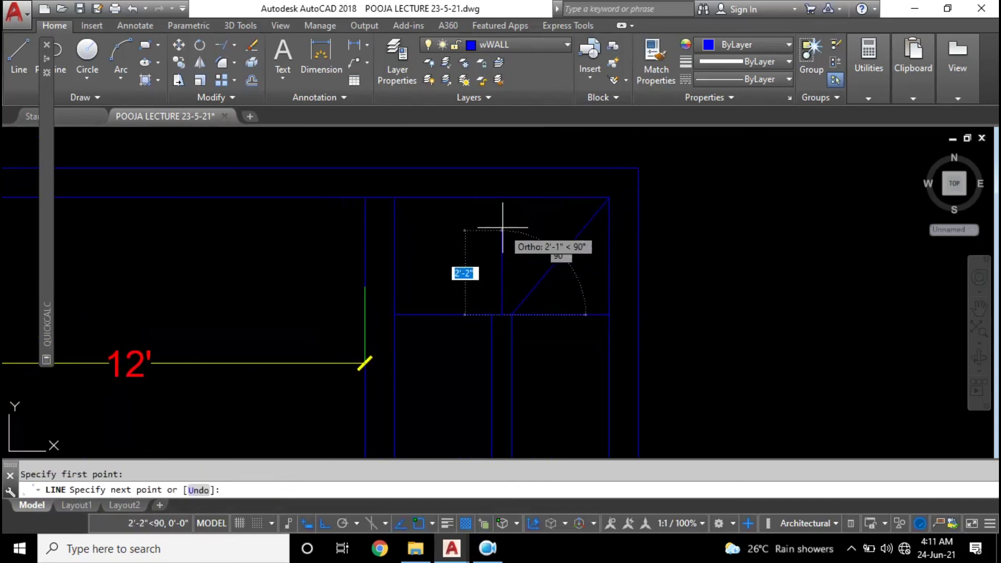
{"action": "left_click", "coordinate": [503, 197]}
{"action": "key", "text": "Return"}
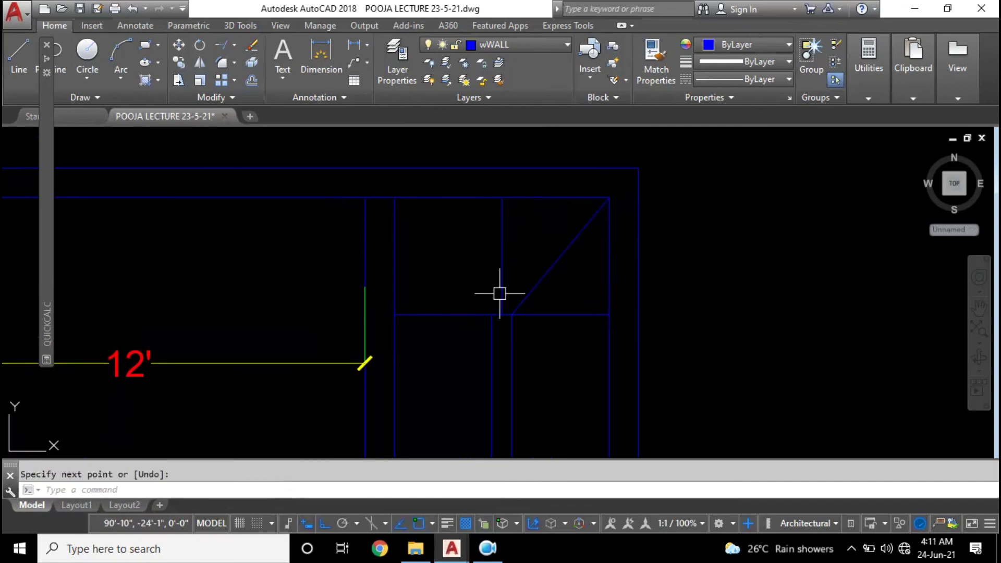
Start the second diagonal from the 3' line, then cancel and re-center the corner bay
{"action": "key", "text": "Return"}
{"action": "left_click", "coordinate": [491, 314]}
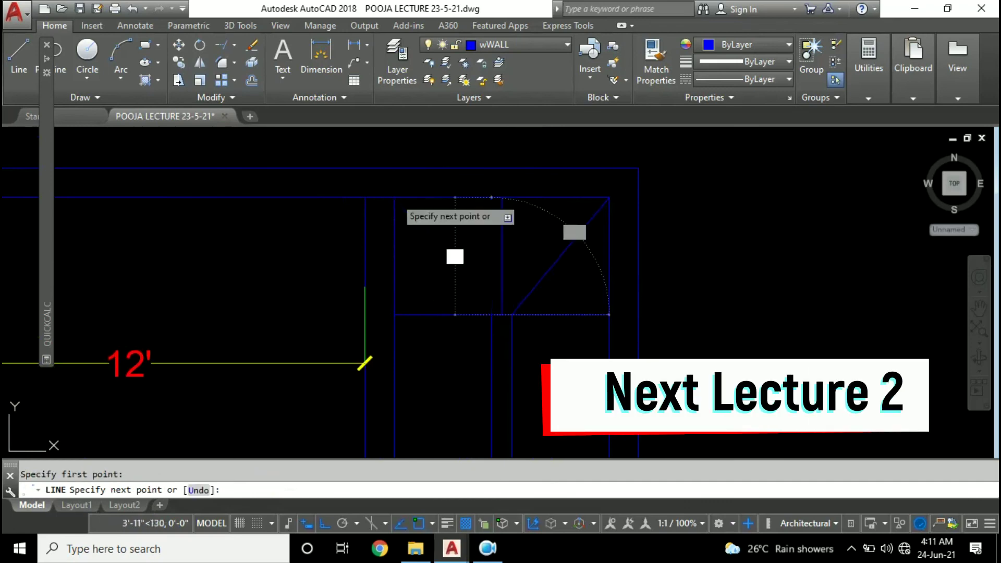
{"action": "middle_click_drag", "start_coordinate": [515, 242], "coordinate": [484, 231]}
{"action": "key", "text": "Escape"}
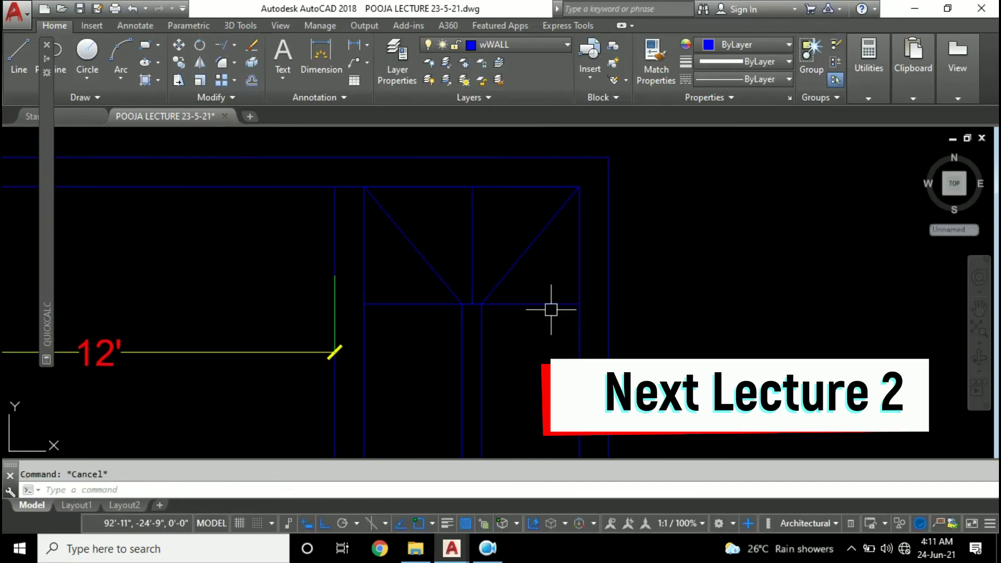
{"action": "middle_click_drag", "start_coordinate": [554, 282], "coordinate": [580, 288]}
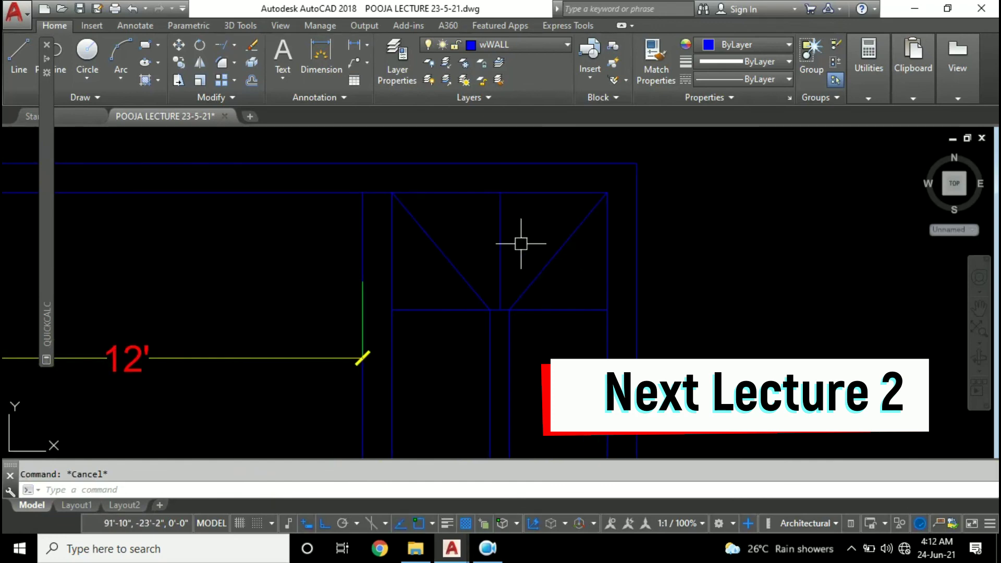
{"action": "middle_click_drag", "start_coordinate": [485, 317], "coordinate": [452, 282]}
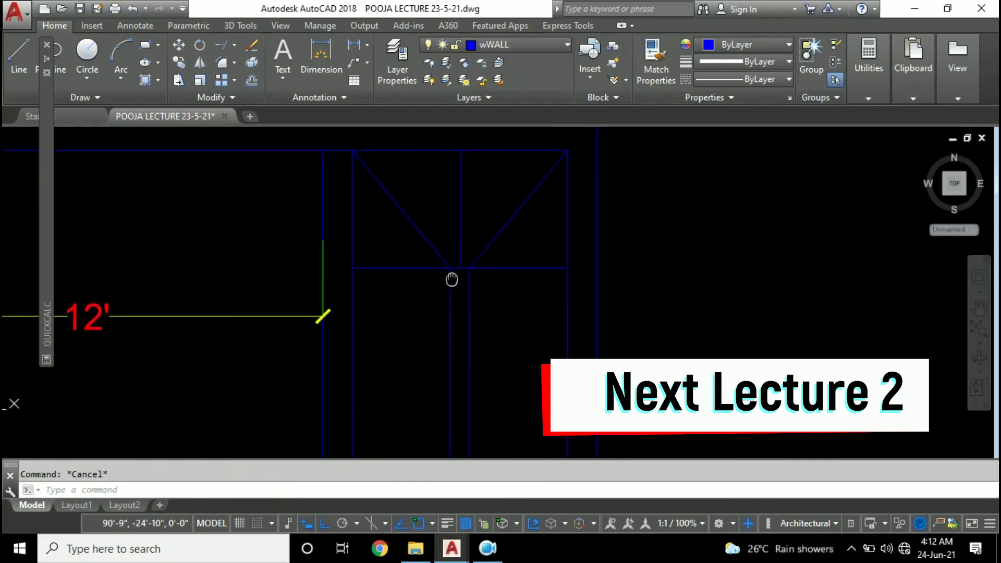
{"action": "mouse_move", "coordinate": [470, 320]}
{"action": "middle_mouse_down"}
{"action": "mouse_move", "coordinate": [525, 269]}
{"action": "mouse_move", "coordinate": [495, 257]}
{"action": "mouse_move", "coordinate": [532, 293]}
{"action": "middle_mouse_up"}
{"action": "scroll", "coordinate": [517, 270], "scroll_direction": "down", "scroll_amount": 2}
{"action": "scroll", "coordinate": [519, 270], "scroll_direction": "up", "scroll_amount": 2}
{"action": "type", "text": "o"}
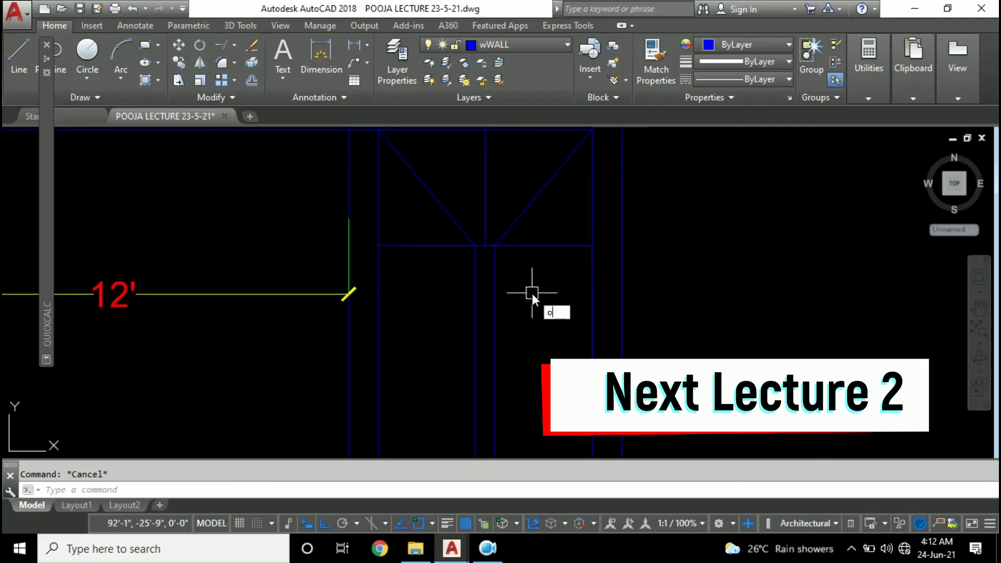
{"action": "key", "text": "Return"}
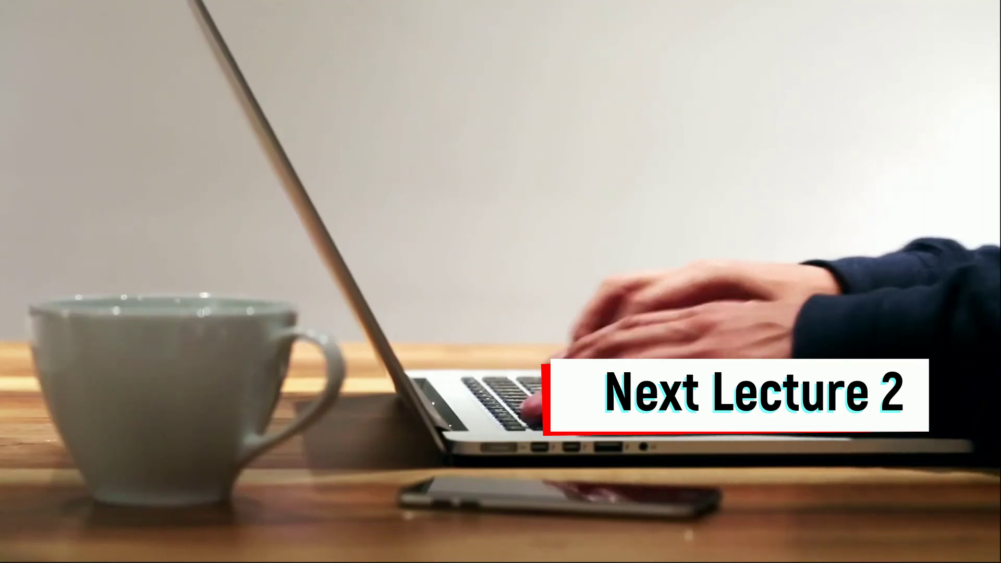